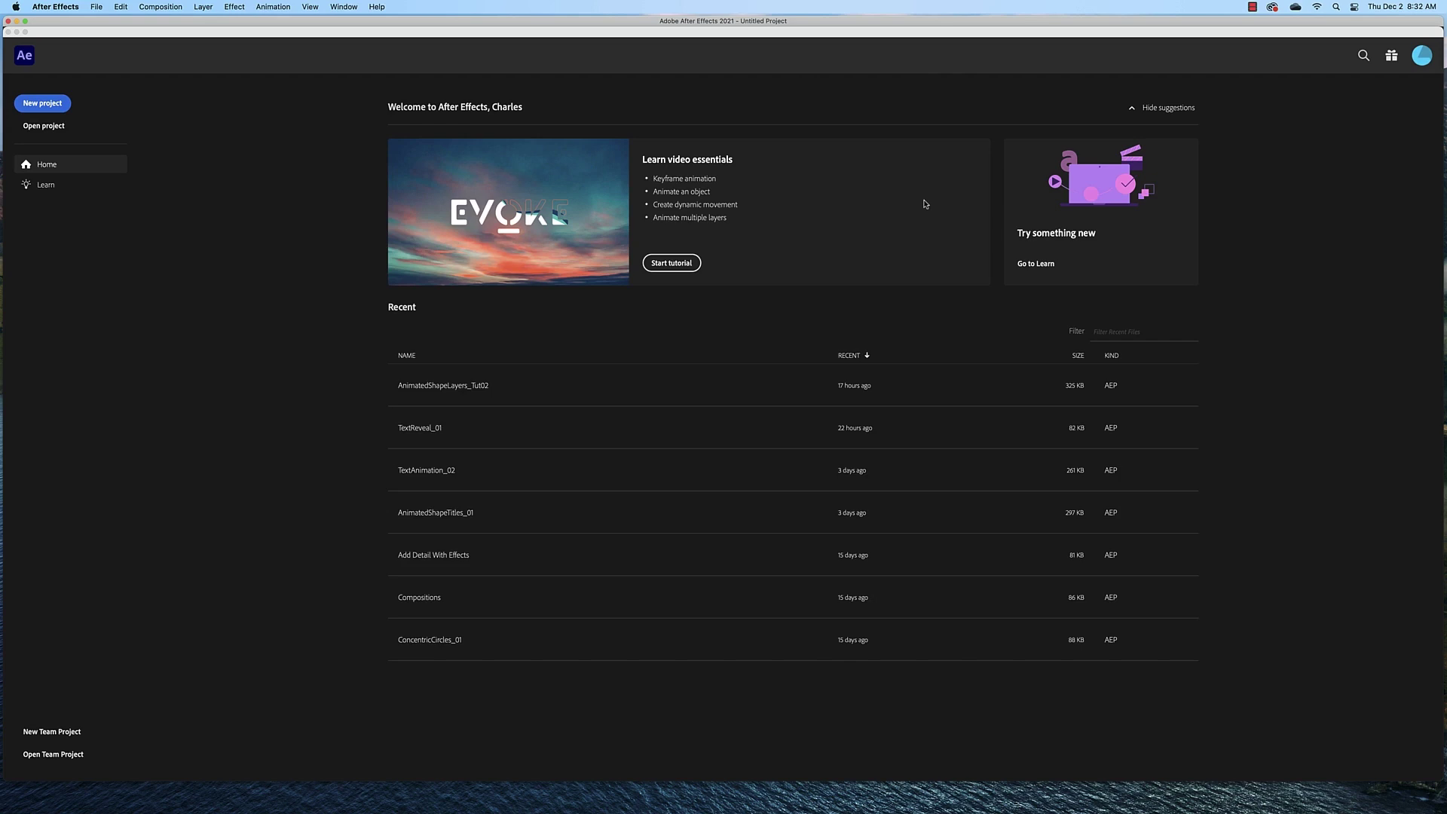
Start a new empty project and restore the Tools panel from the Window menu.
left_click(50, 105)
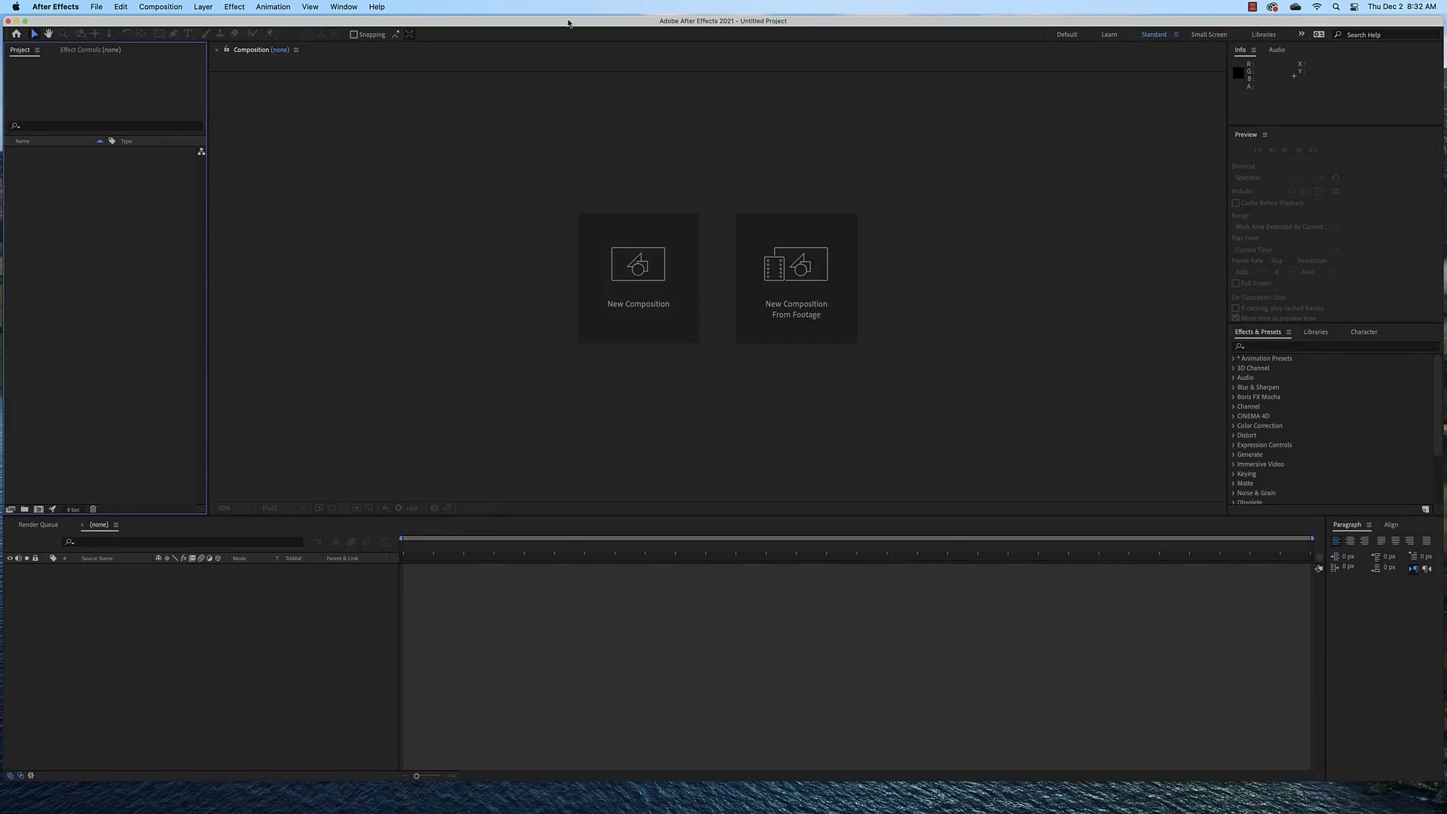
left_click(344, 7)
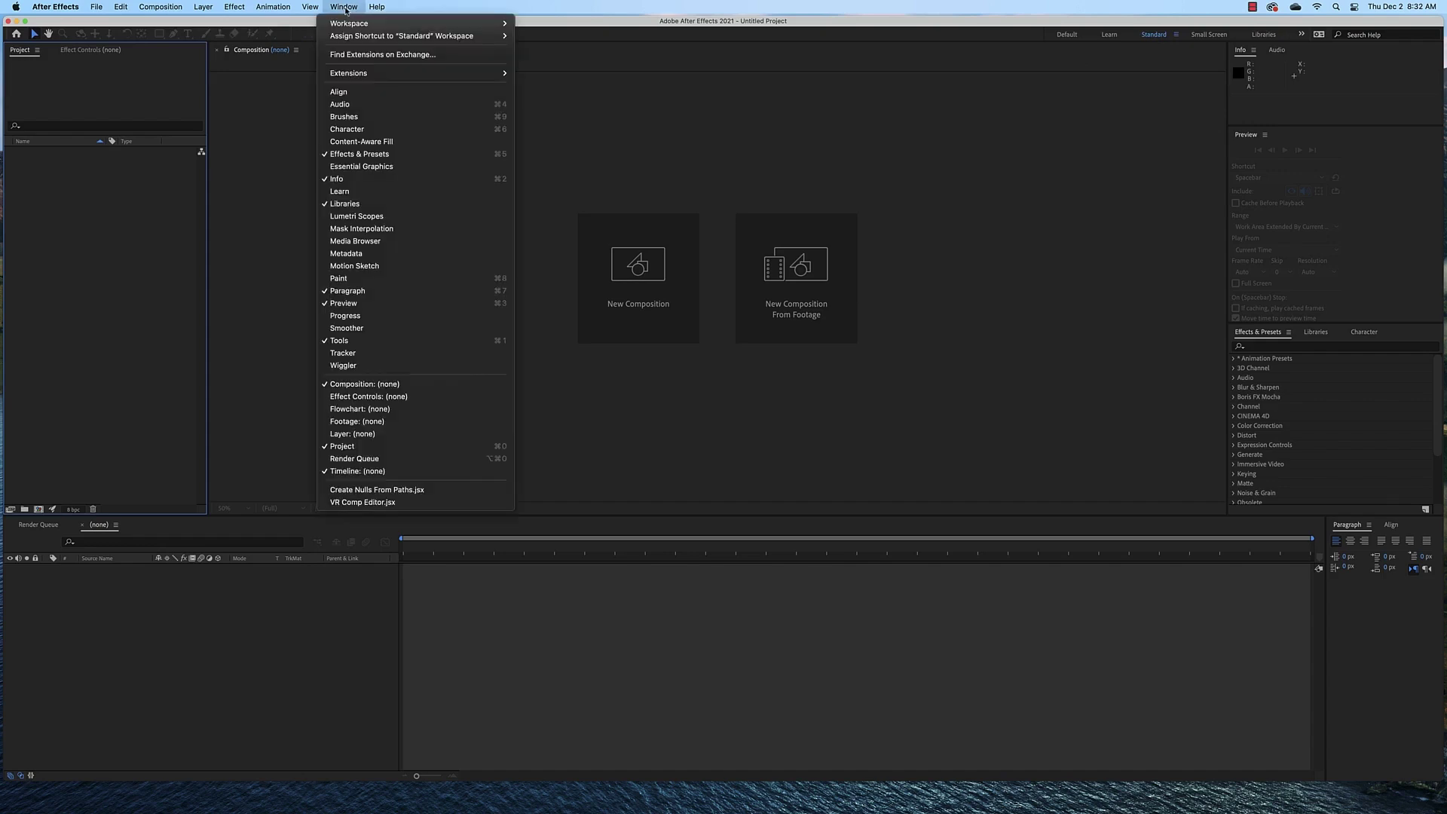
left_click(359, 342)
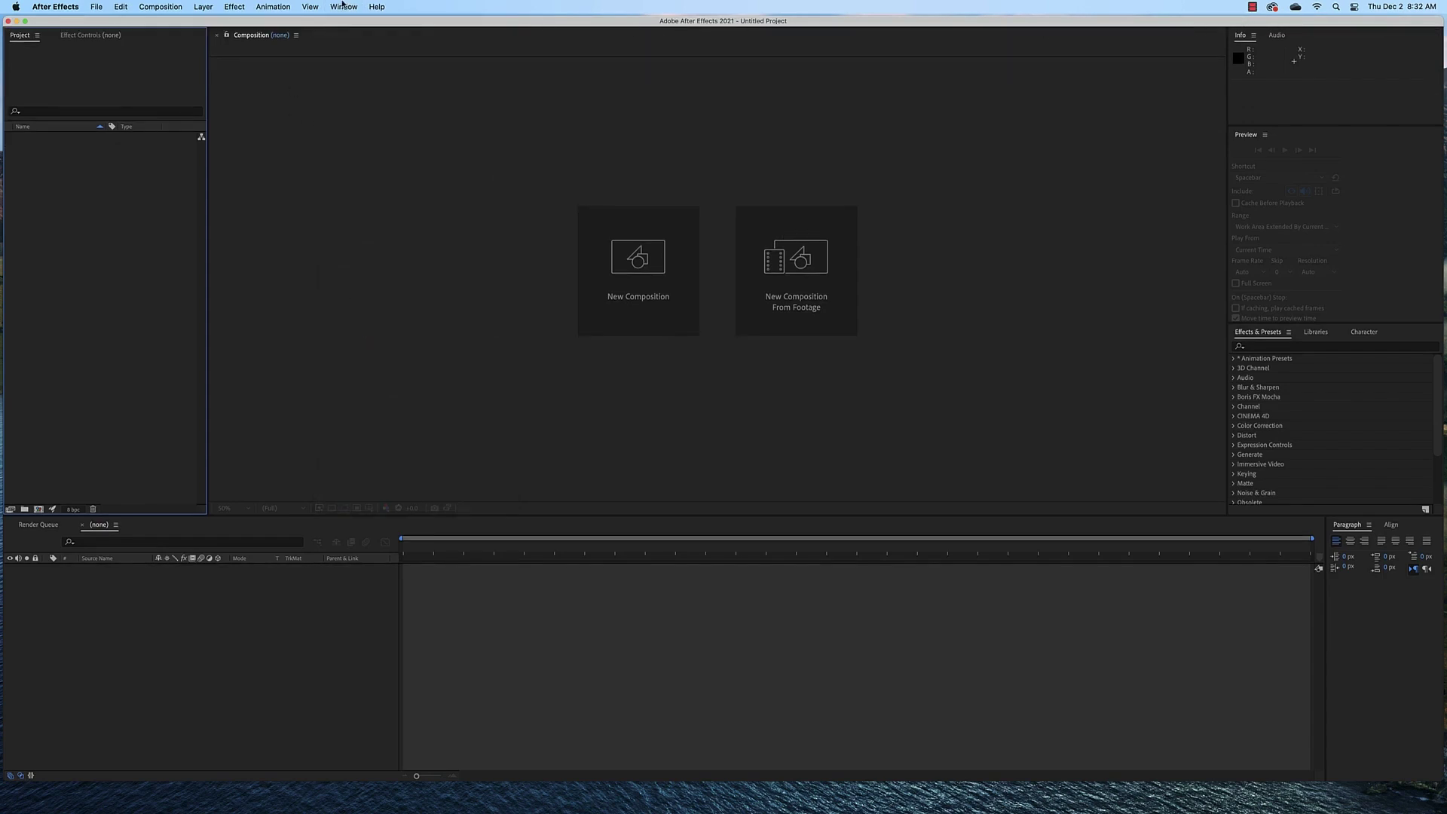
left_click(343, 6)
left_click(355, 344)
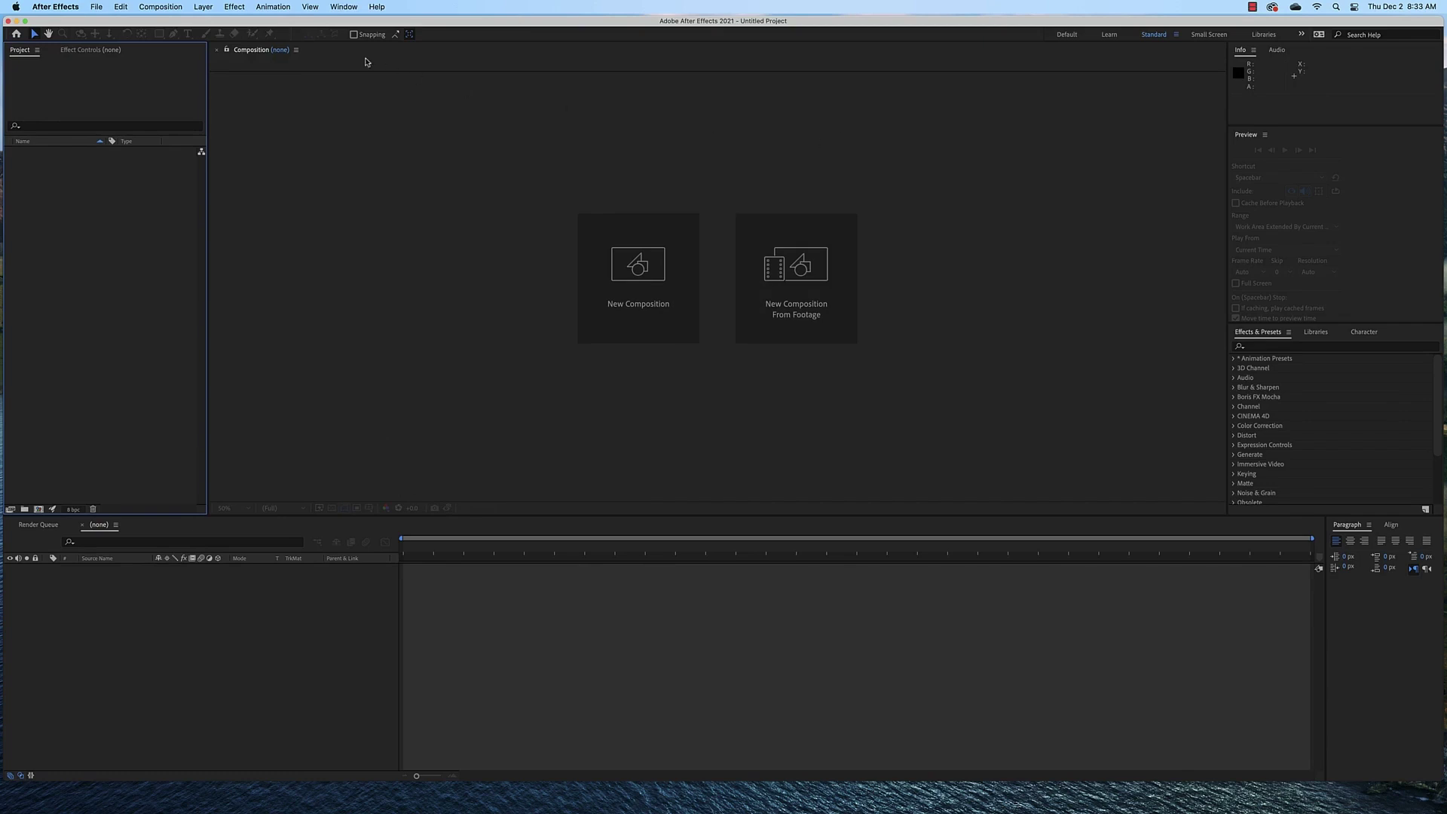
Create composition Comp 1 with the HDTV 1080, 29.97 fps preset.
left_click(165, 7)
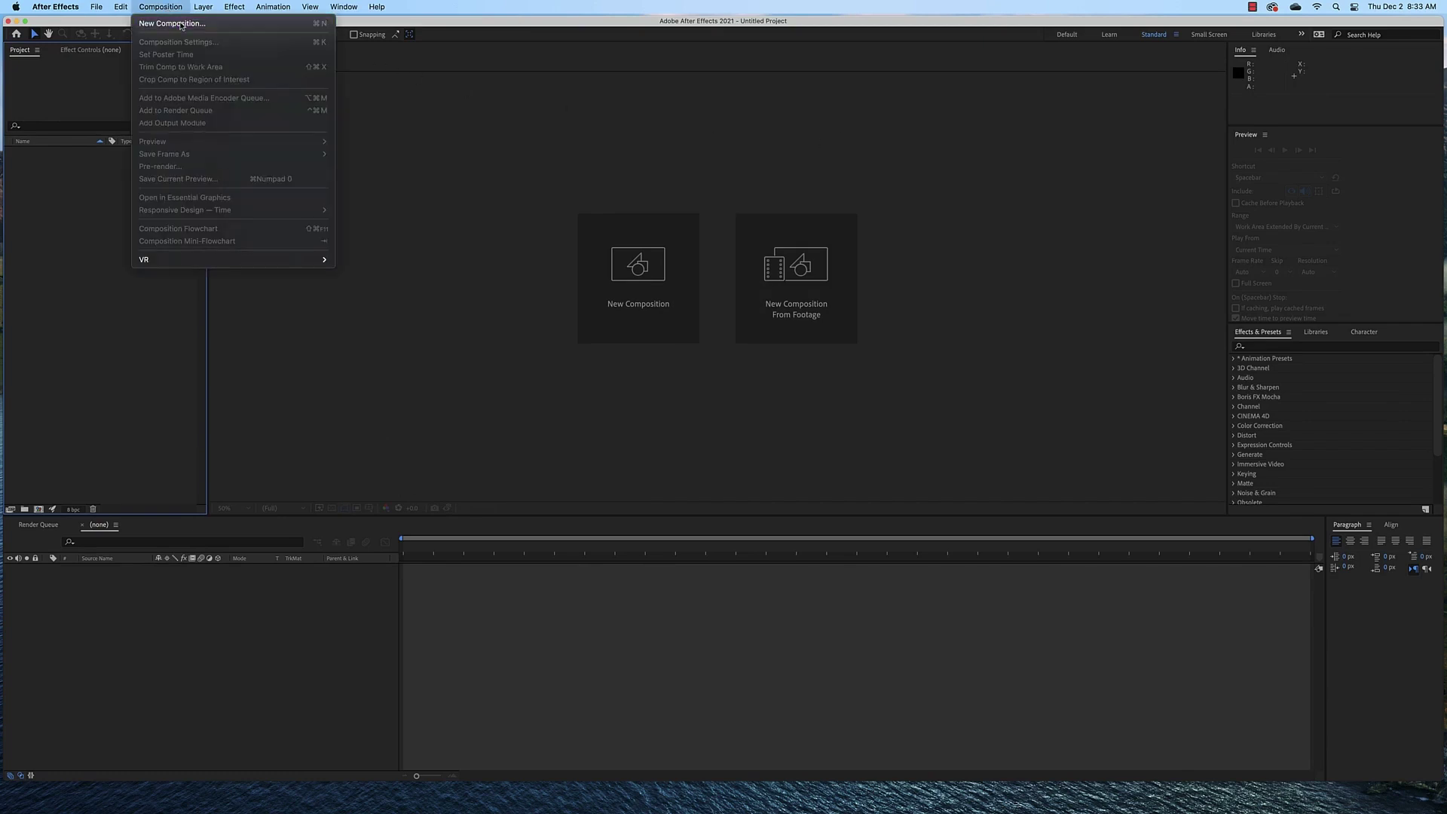
left_click(183, 24)
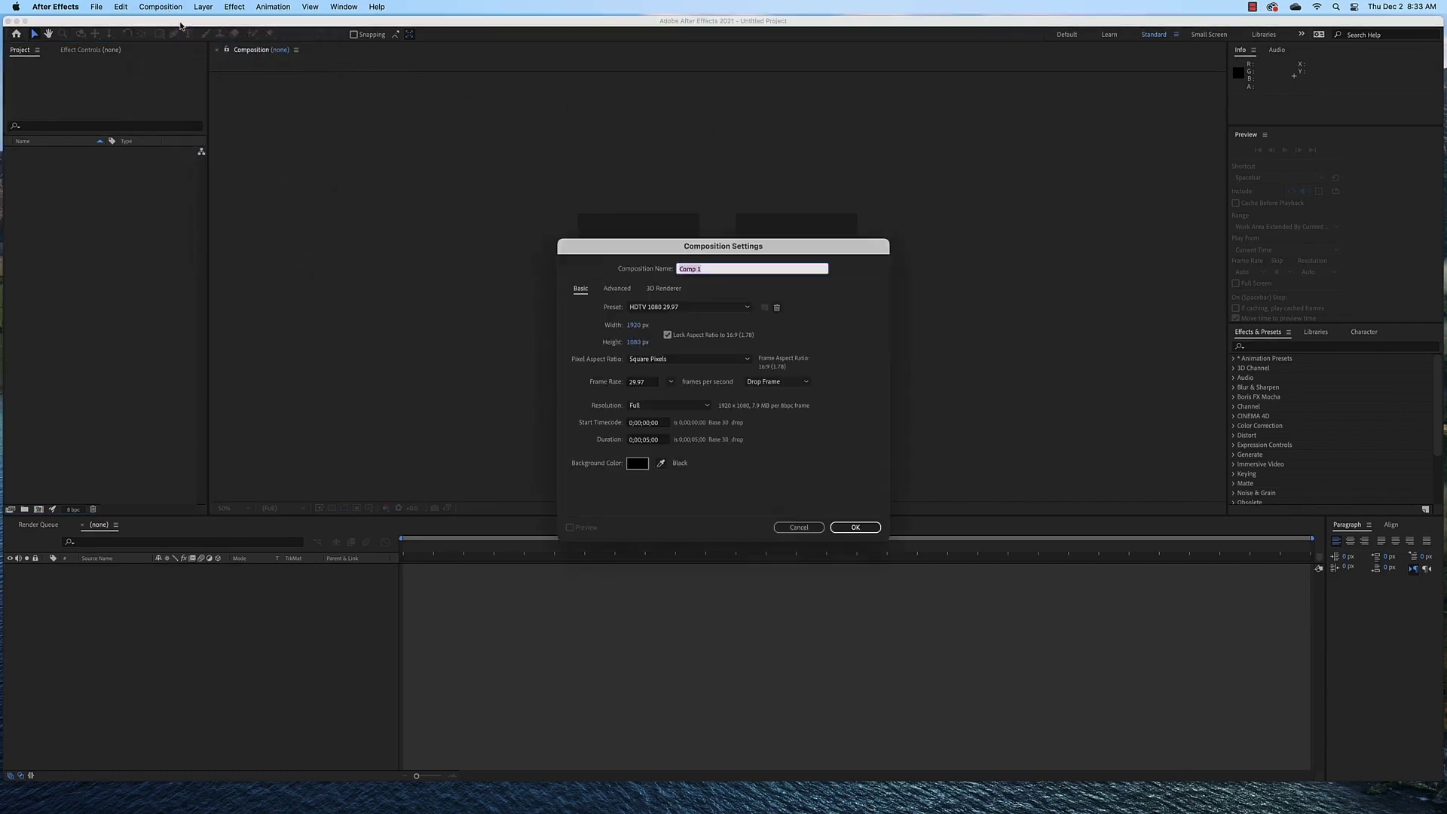
left_click(840, 528)
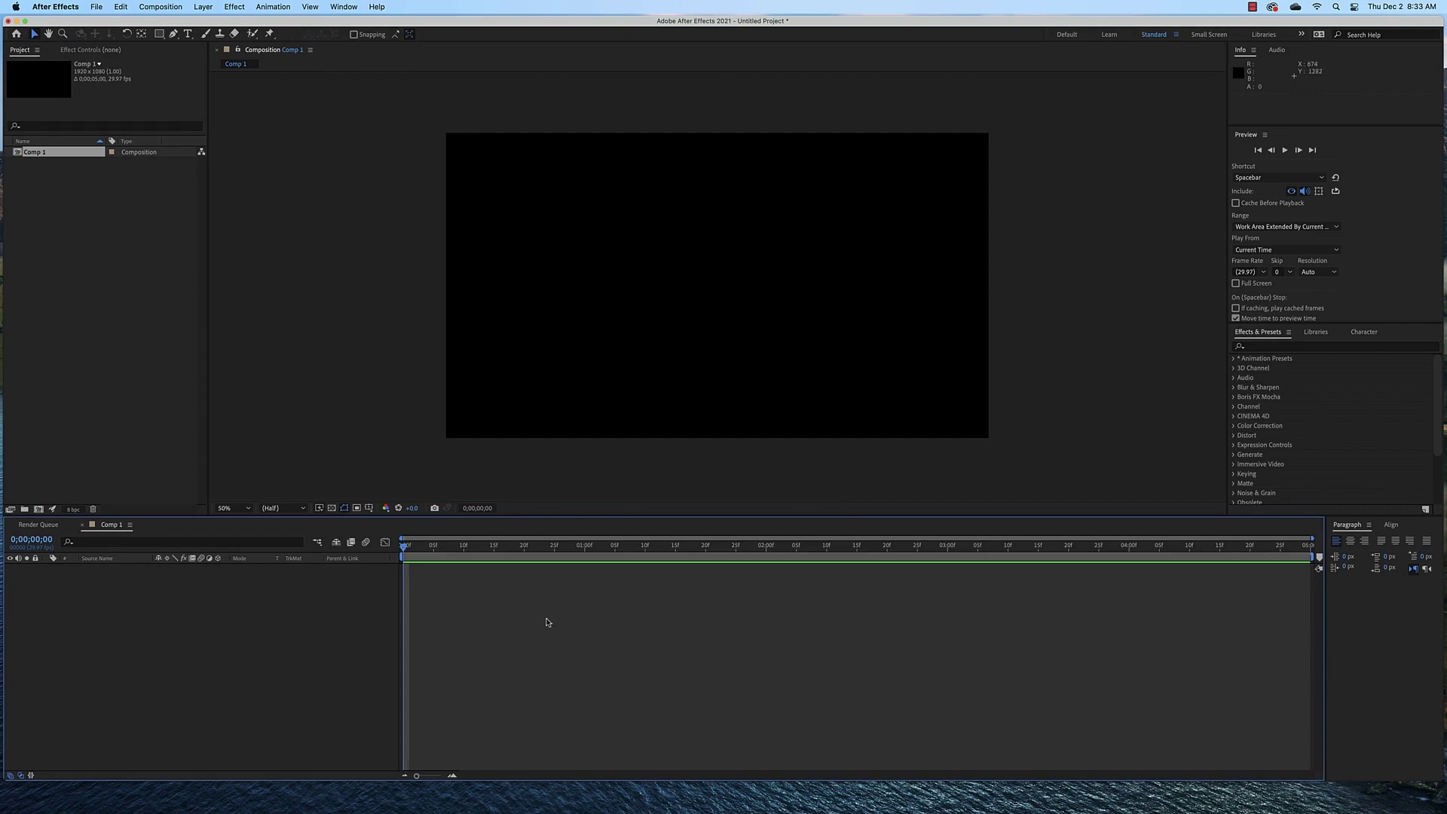
Add a new full-frame solid layer to Comp 1 from the timeline's New menu.
right_click(314, 590)
mouse_move(351, 598)
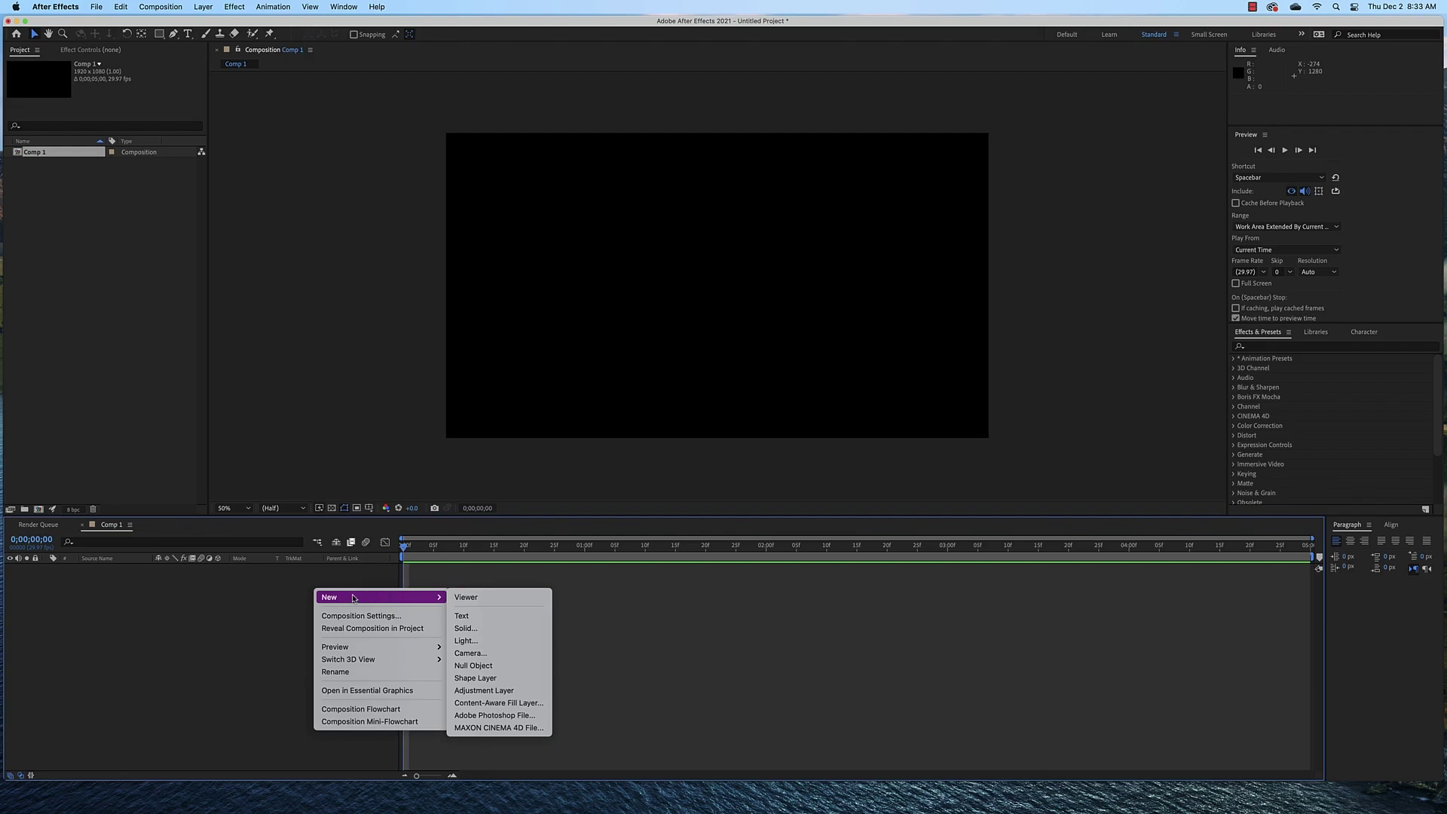
left_click(486, 628)
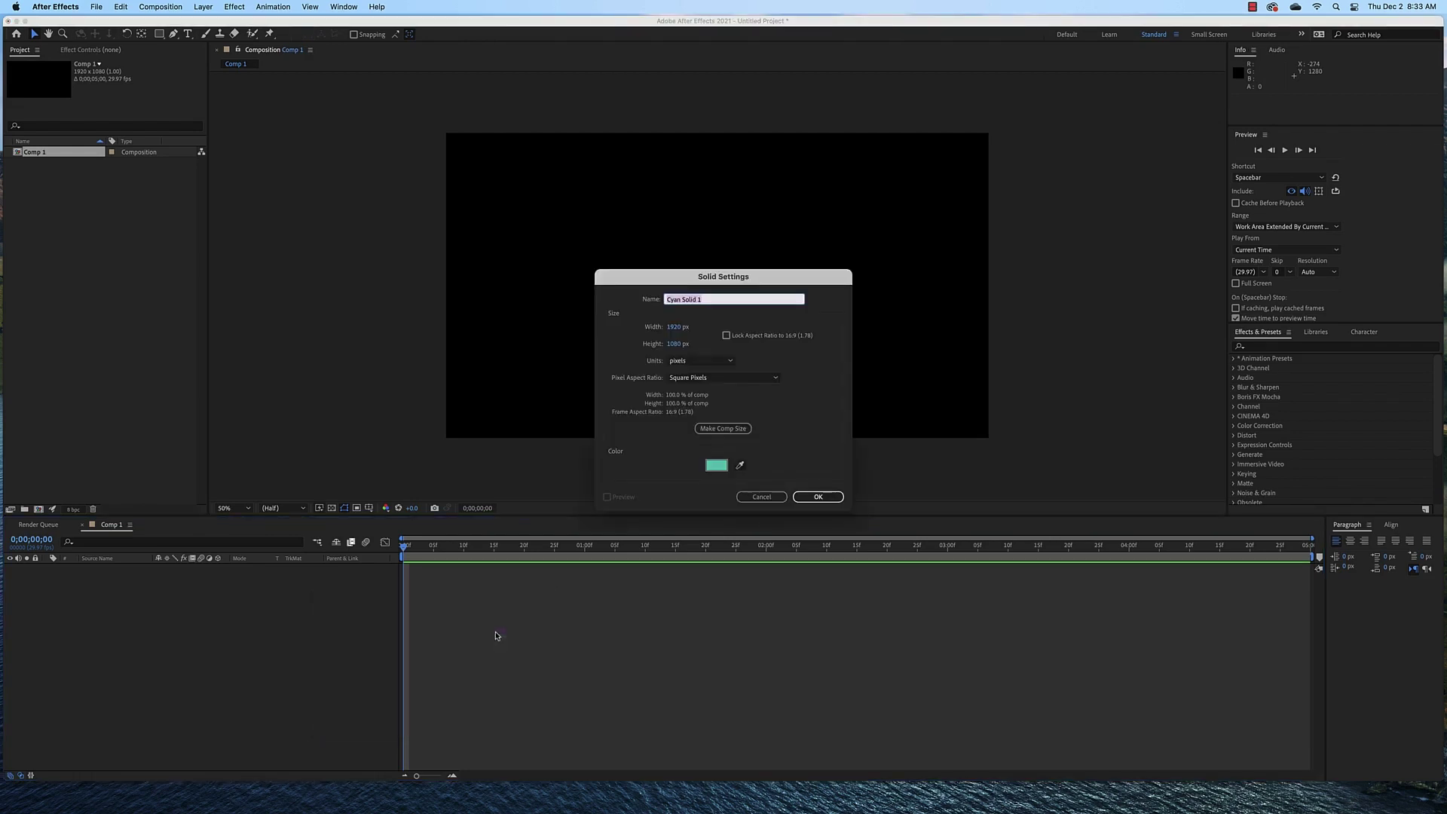
left_click(816, 499)
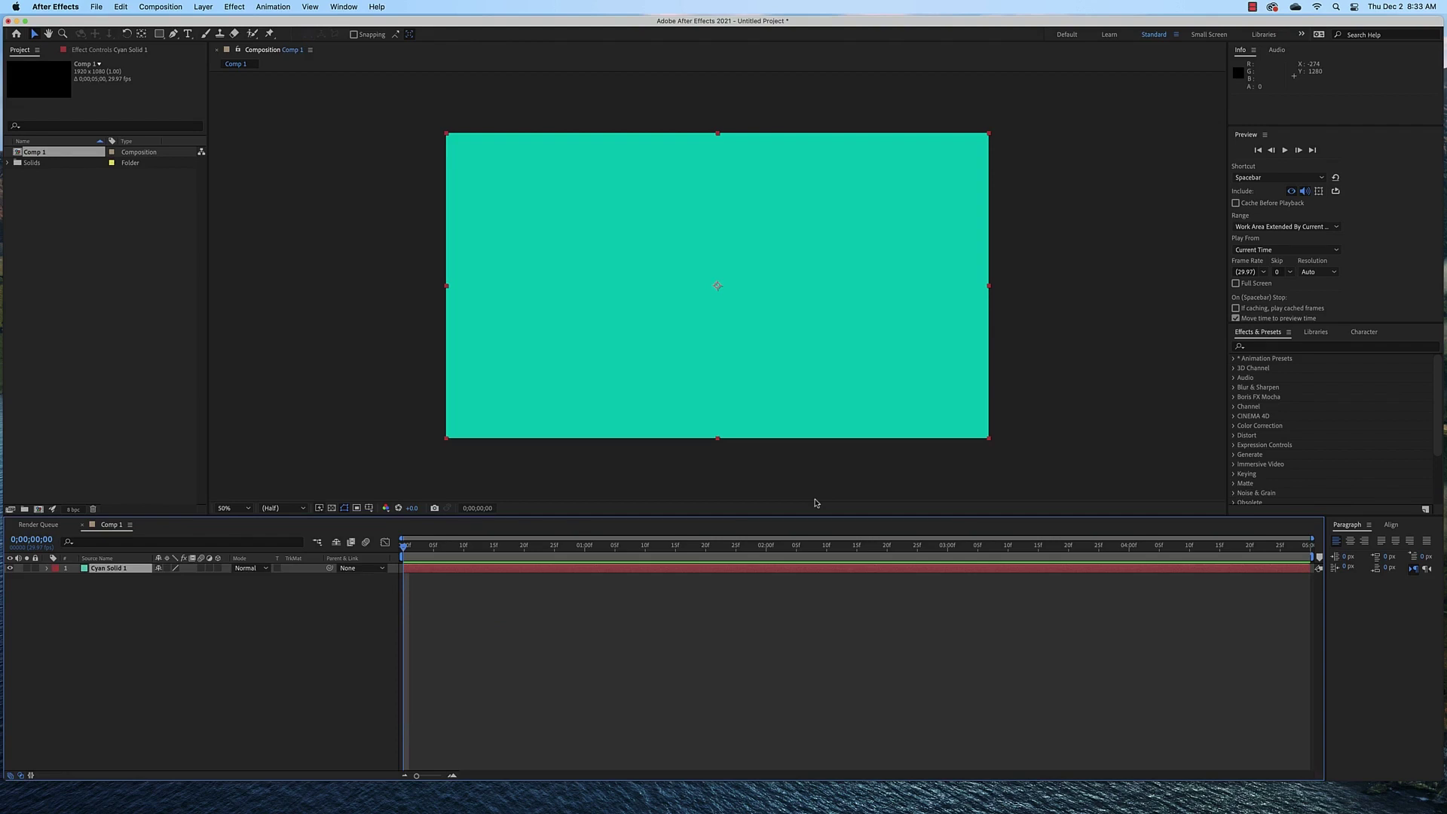
left_click(47, 569)
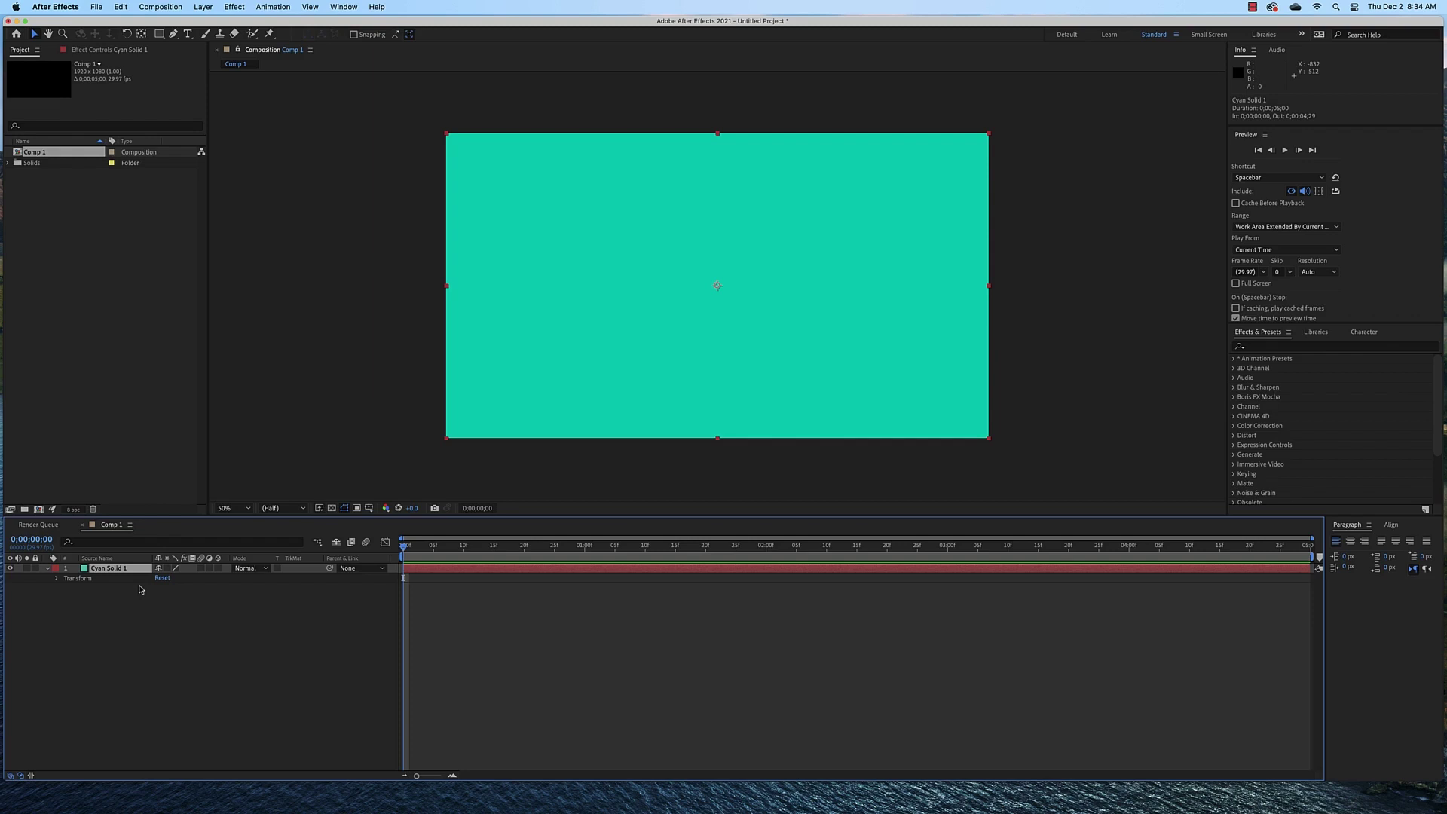
Recolour the solid to deep cyan 088A7F in Solid Settings.
left_click(203, 7)
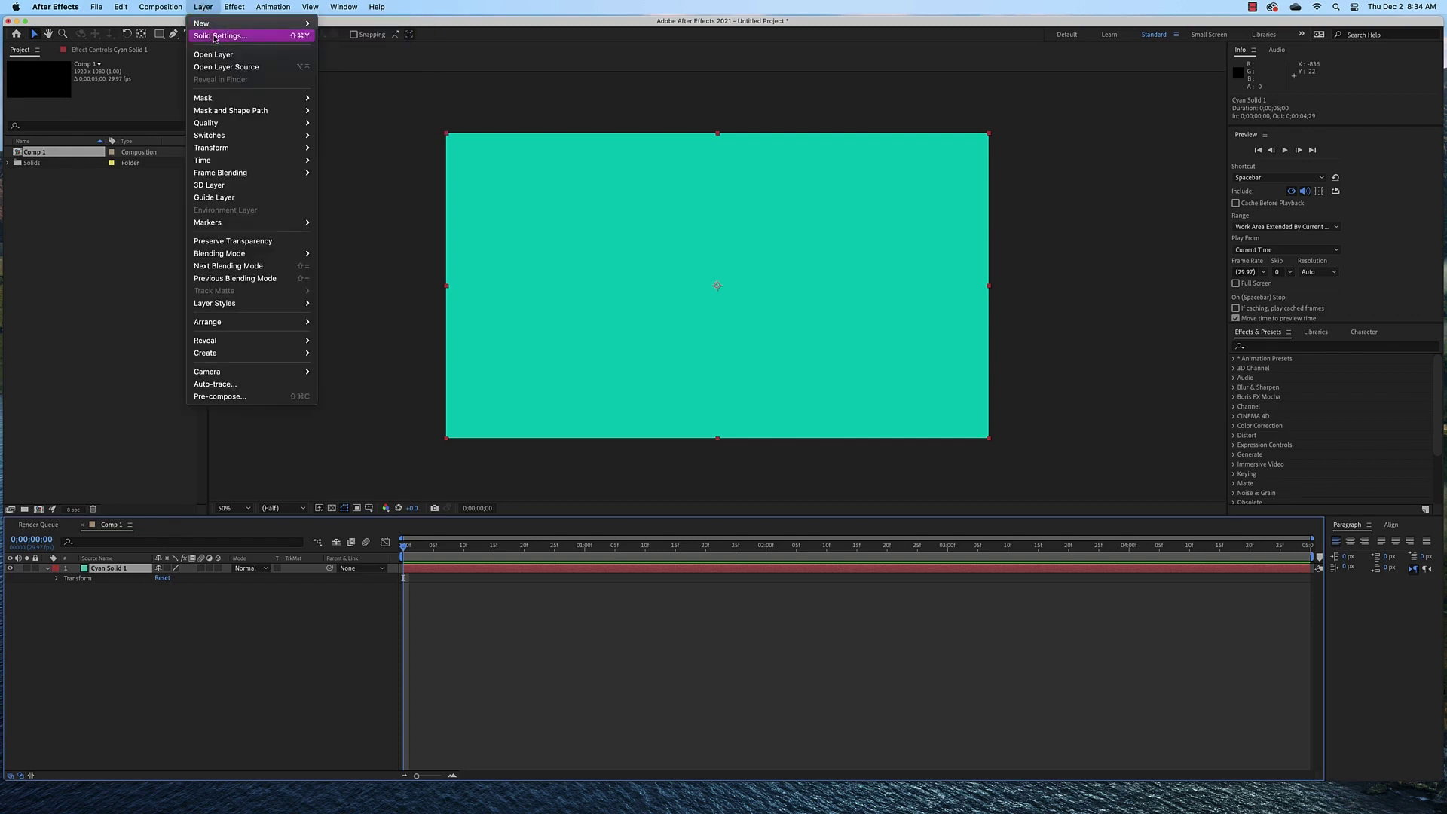
left_click(217, 36)
left_click(716, 459)
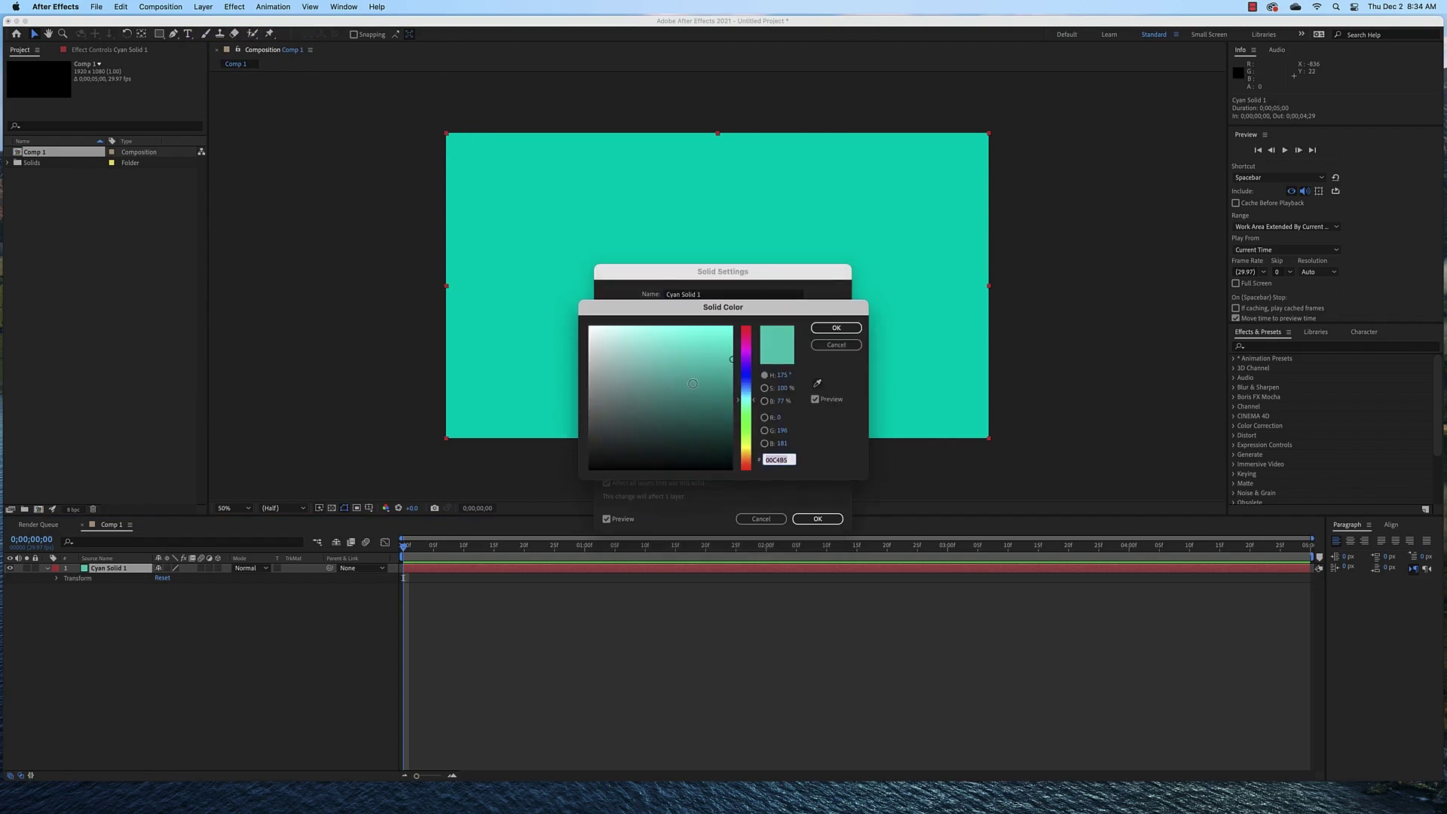
left_click(724, 392)
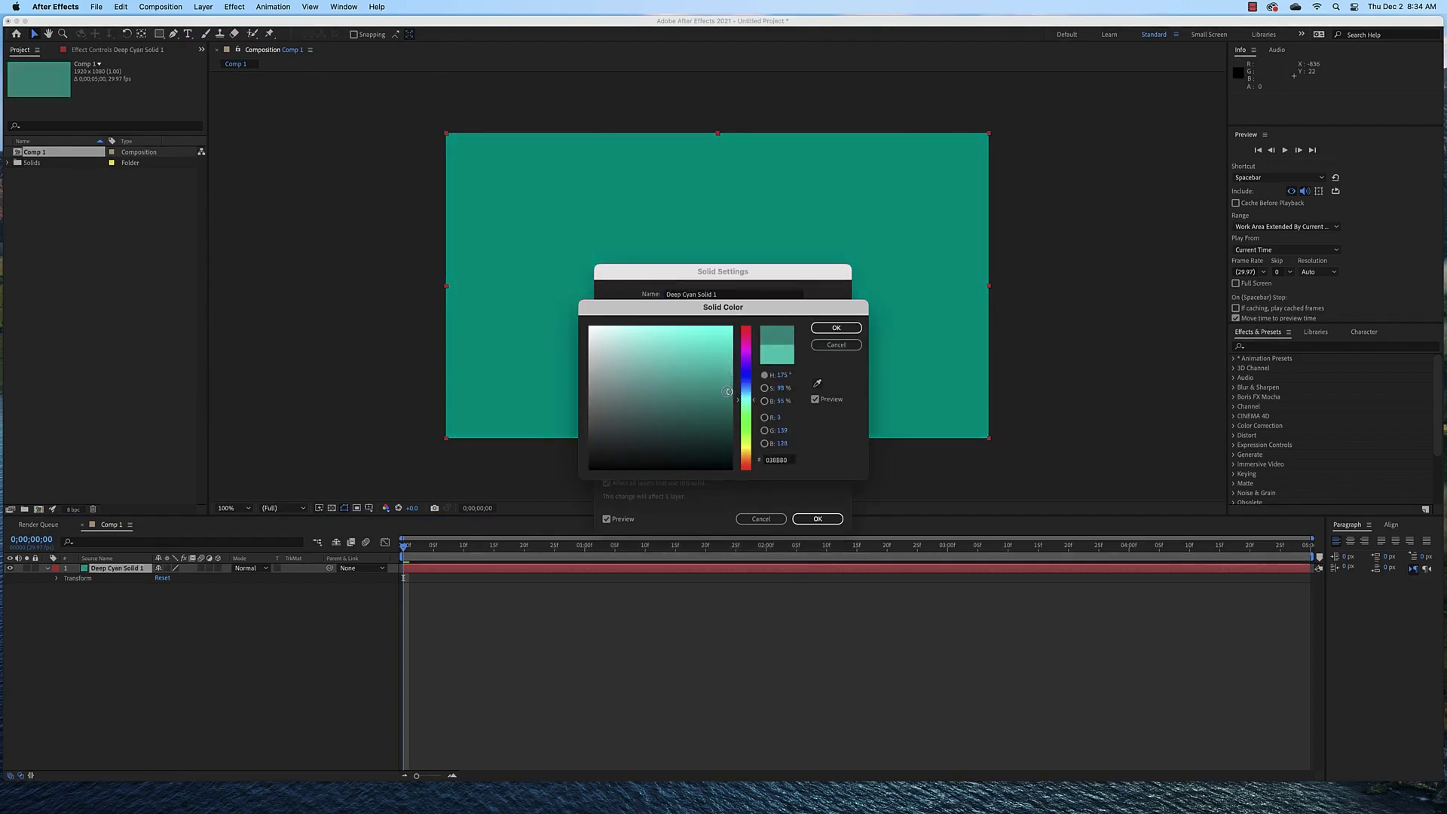
left_click(818, 329)
left_click(817, 519)
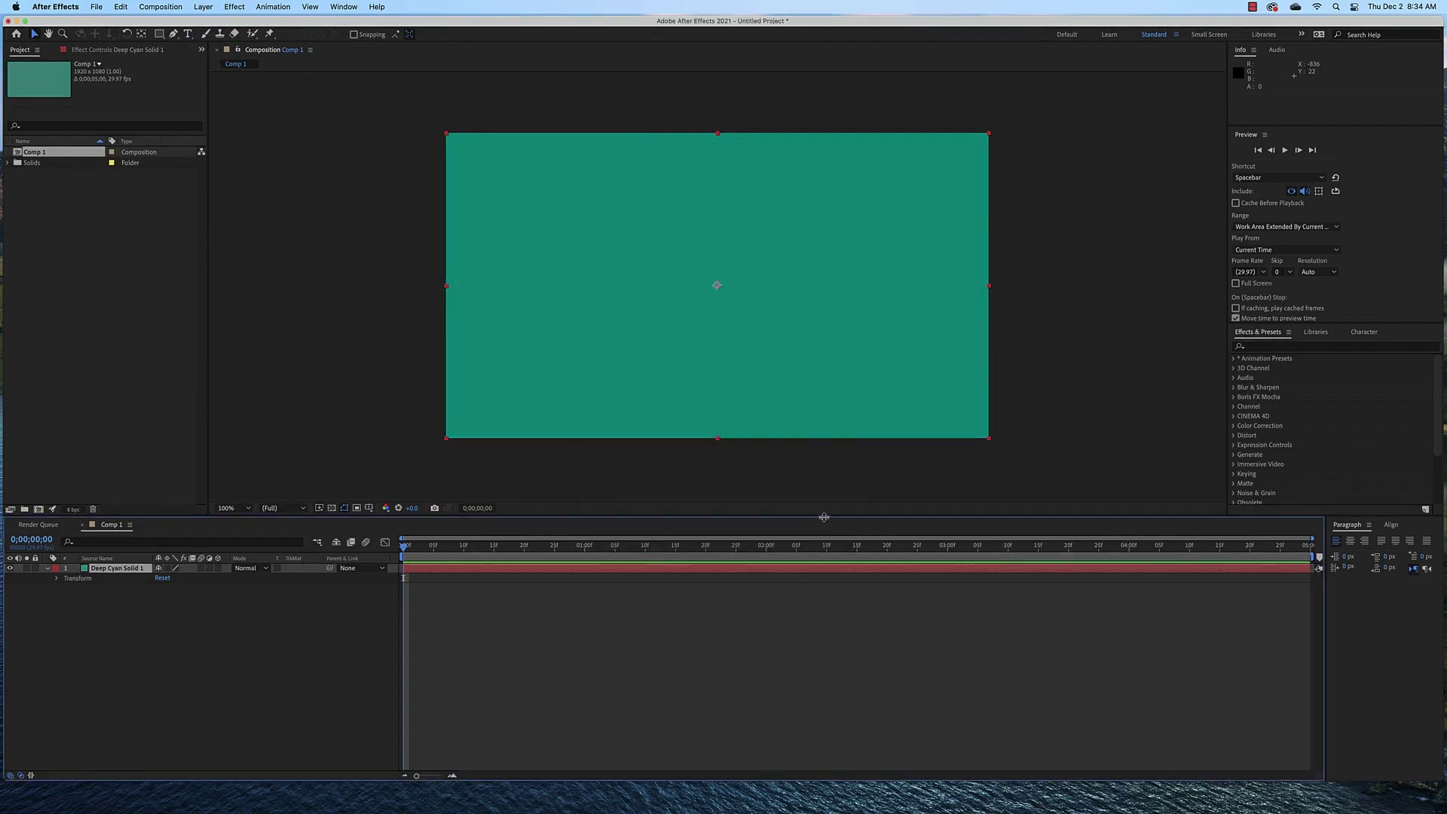
Create a yellow Impact text layer reading CRIME.
left_click(189, 34)
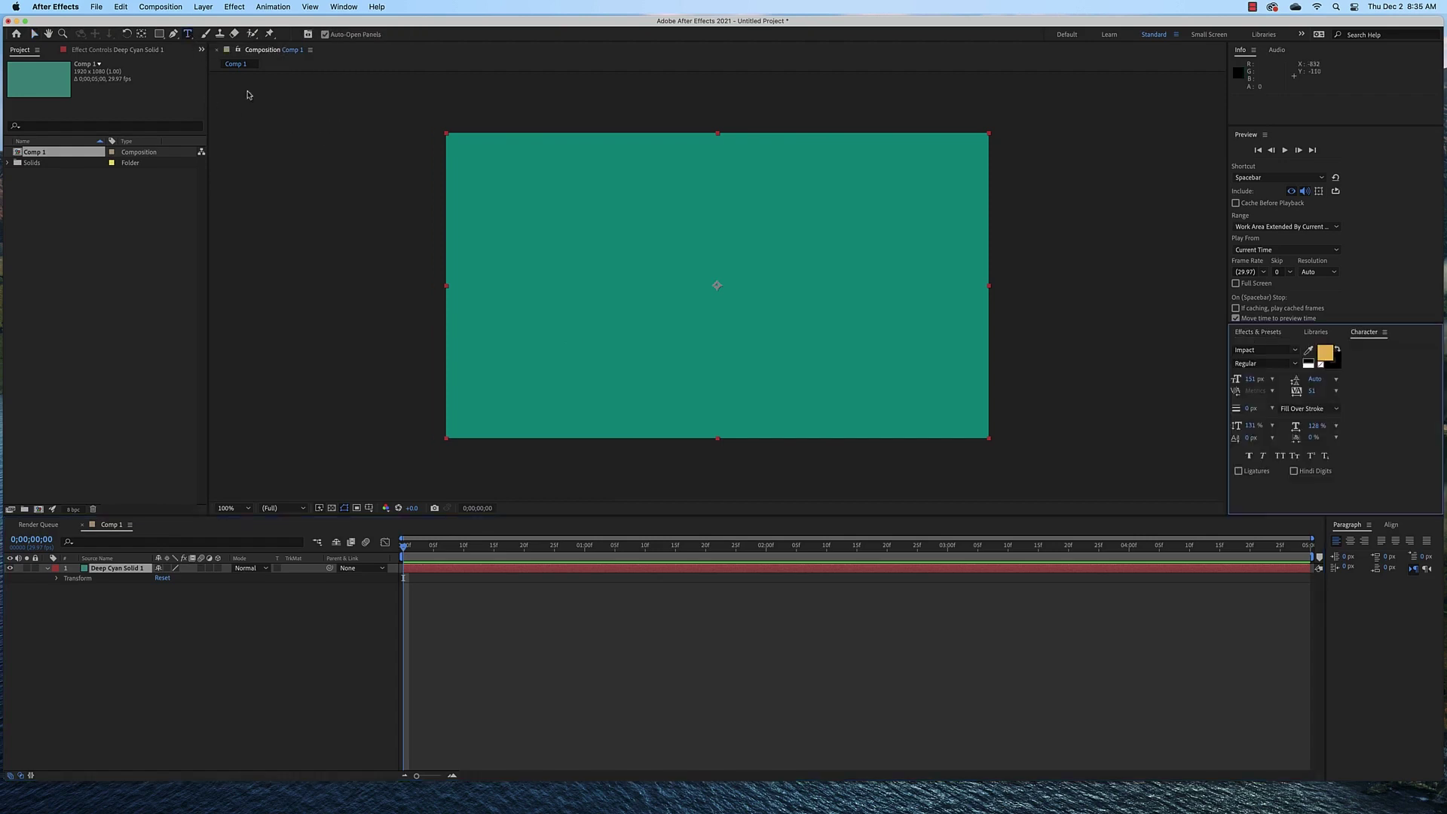
left_click(697, 285)
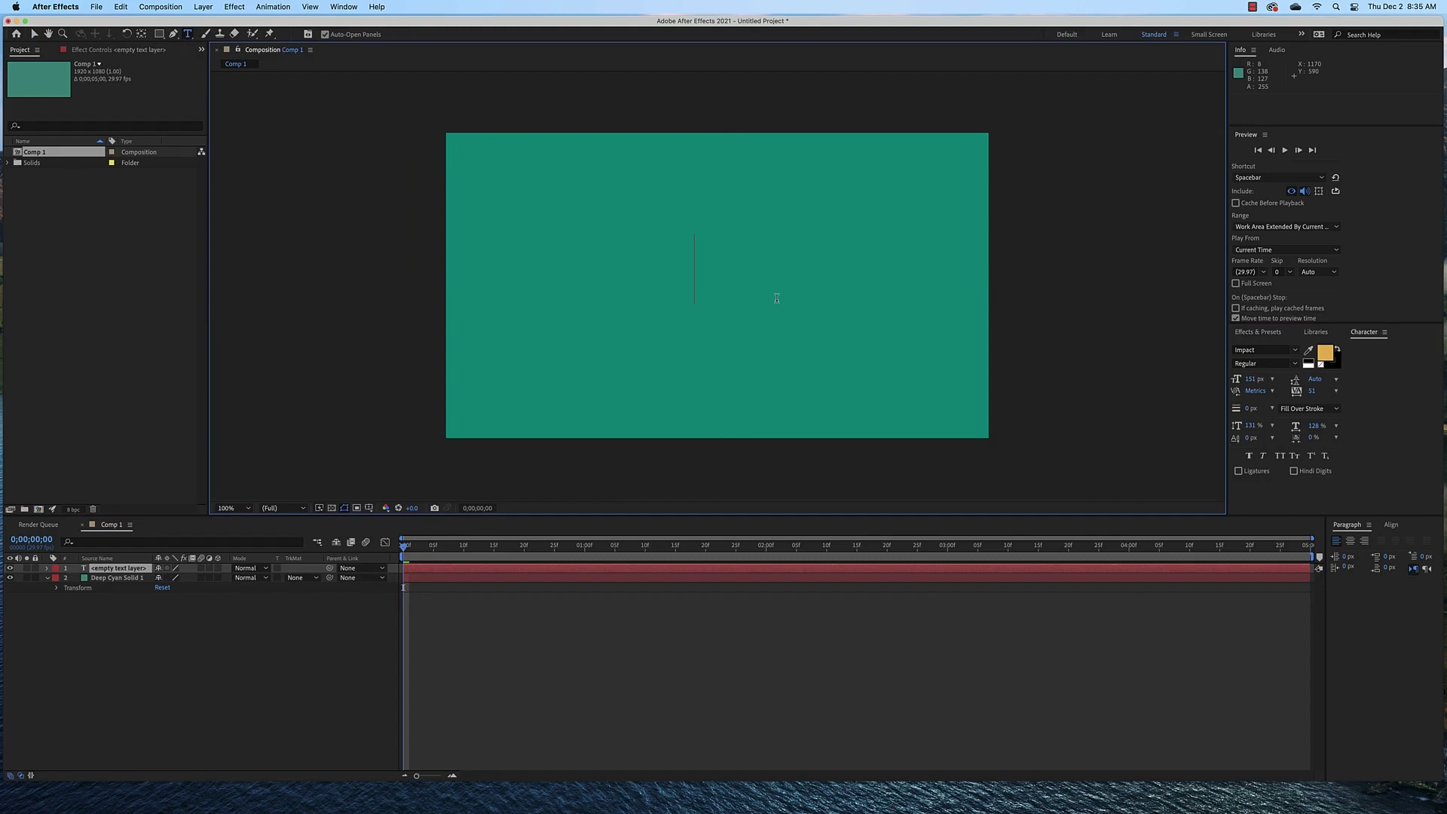
type("CRIME")
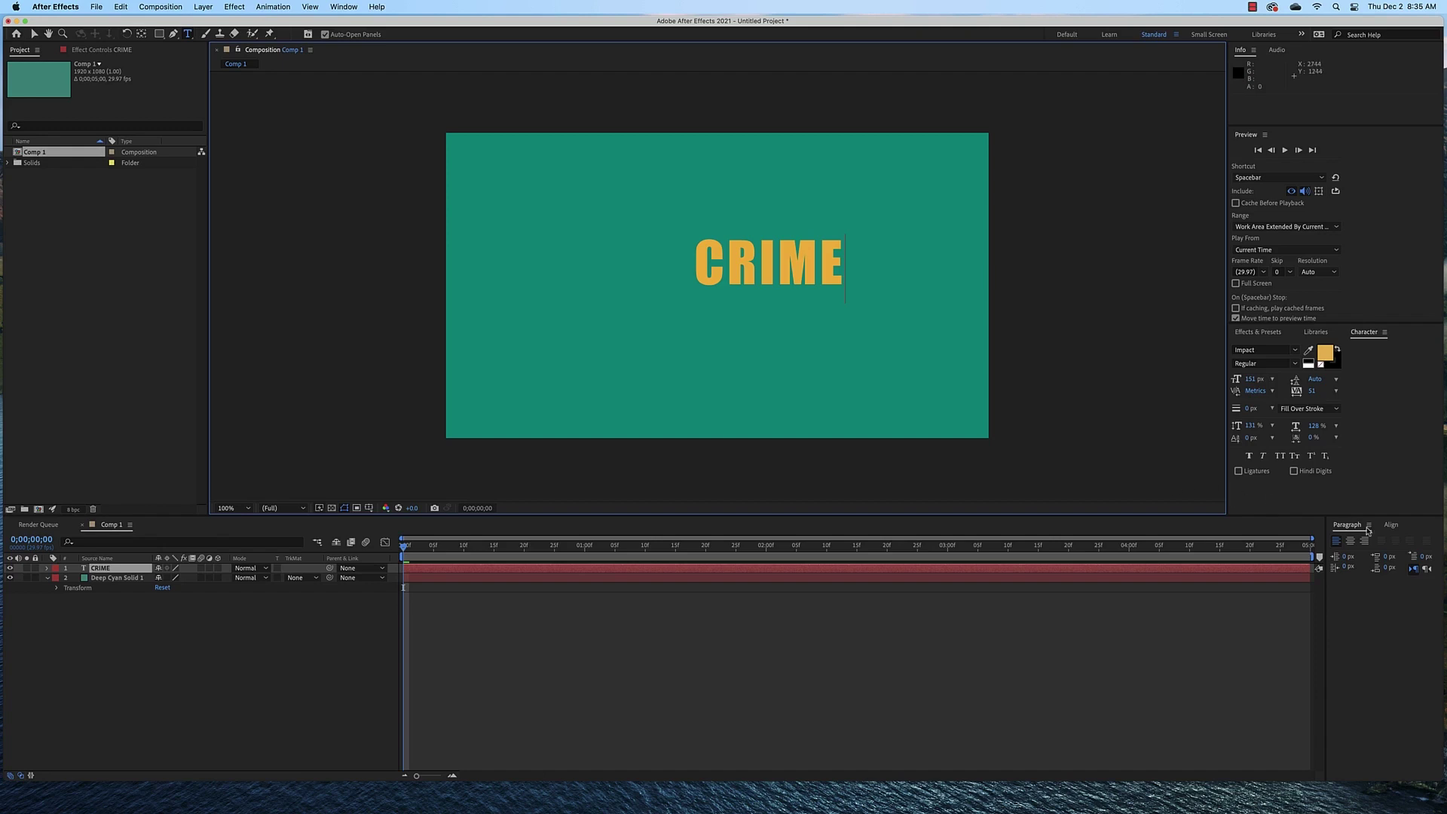
Centre CRIME horizontally and vertically with the Align panel.
left_click(1390, 526)
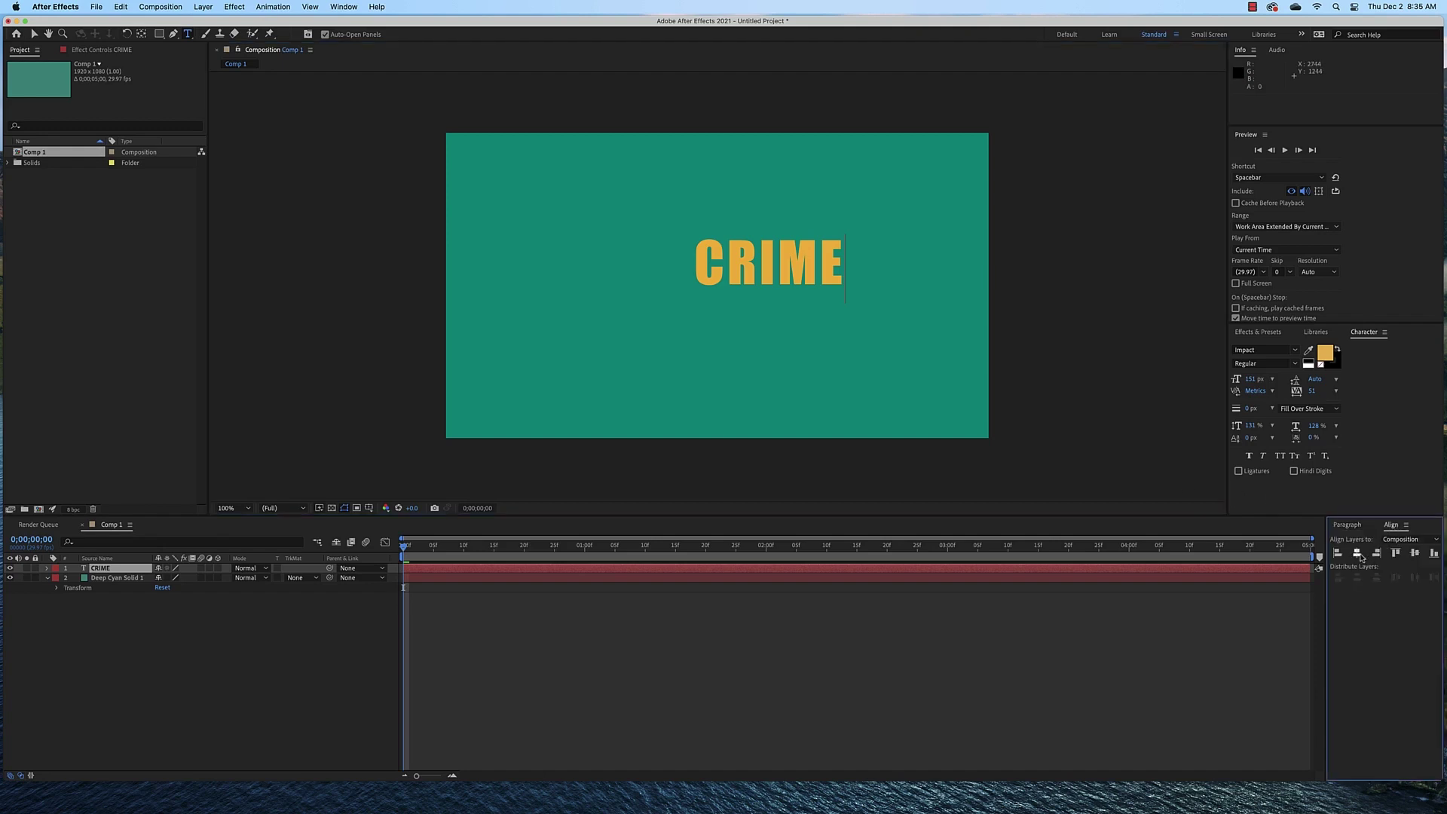
left_click(1356, 553)
left_click(1414, 553)
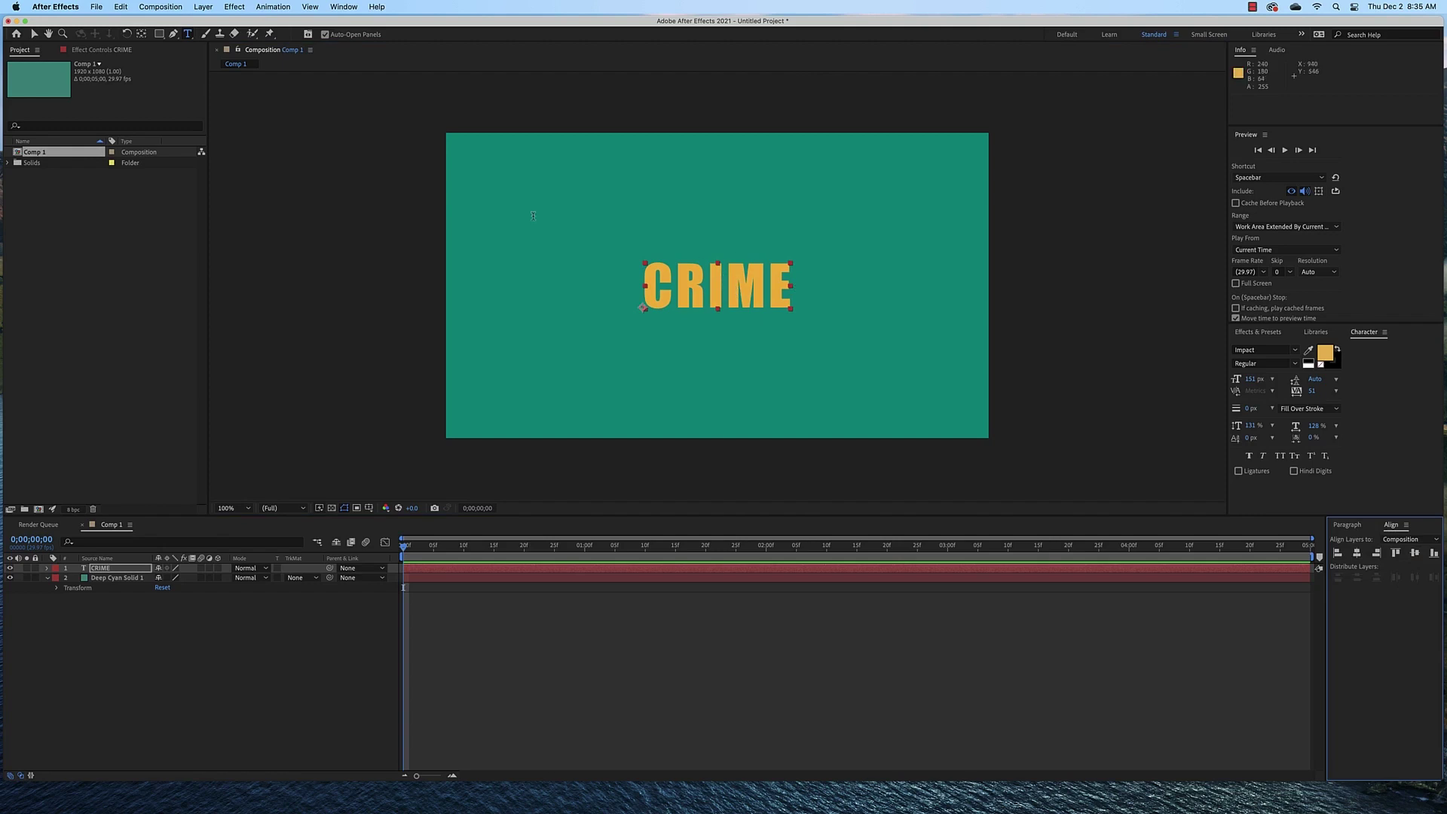
Twirl open CRIME's Transform group, test-drag Position, and undo back to 695.8,618.2.
left_click(352, 7)
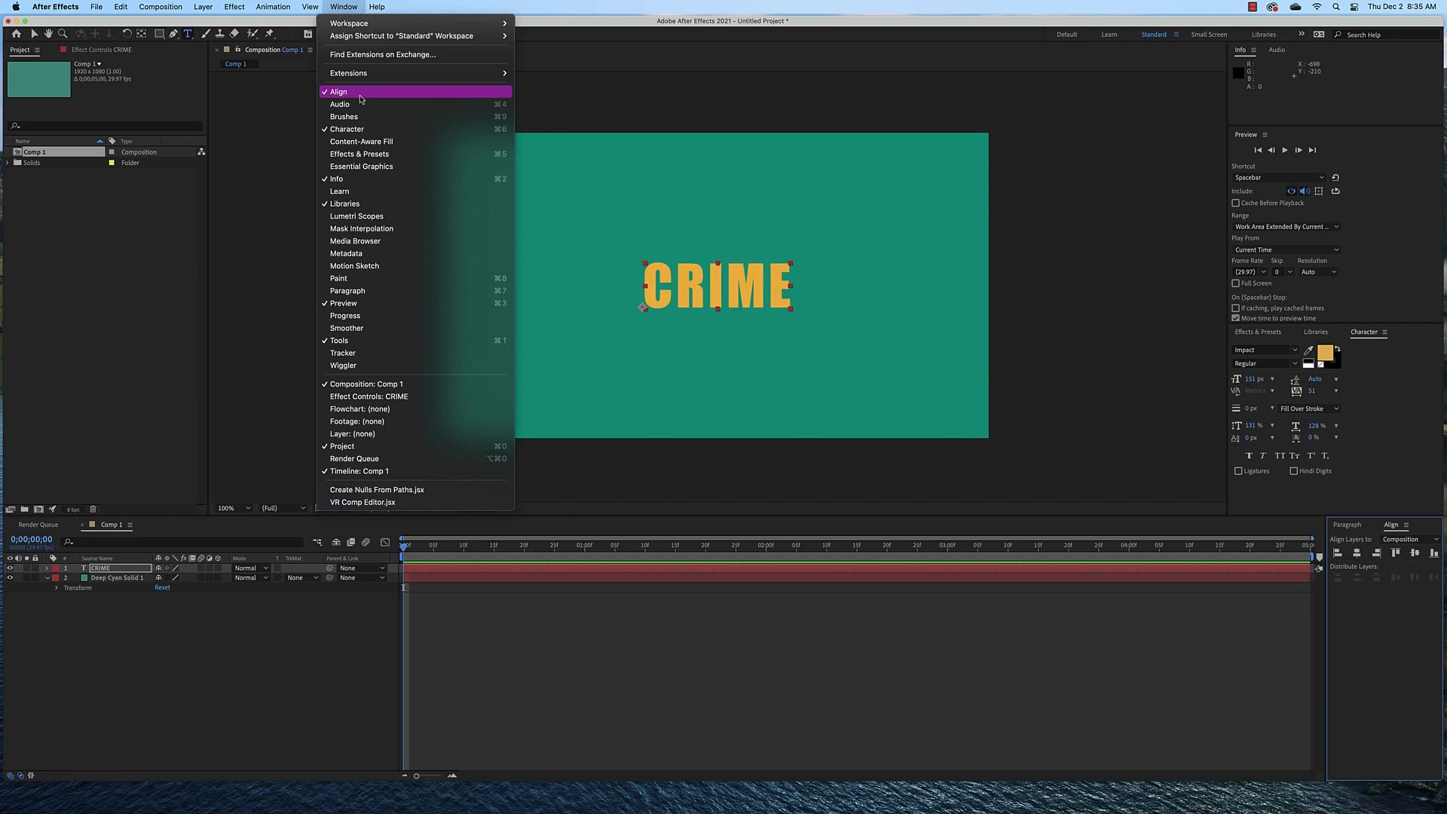
left_click(347, 9)
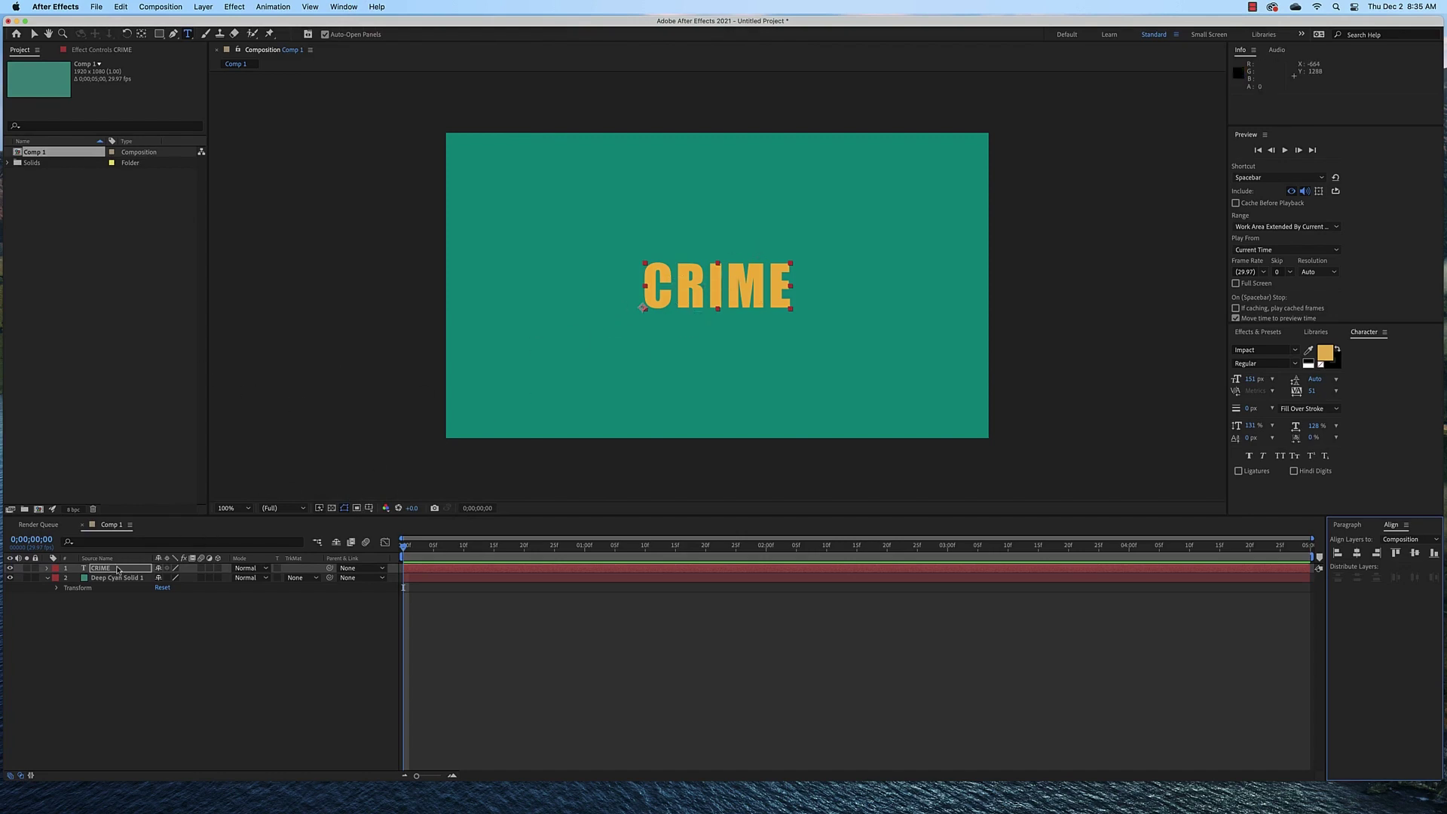
left_click(48, 568)
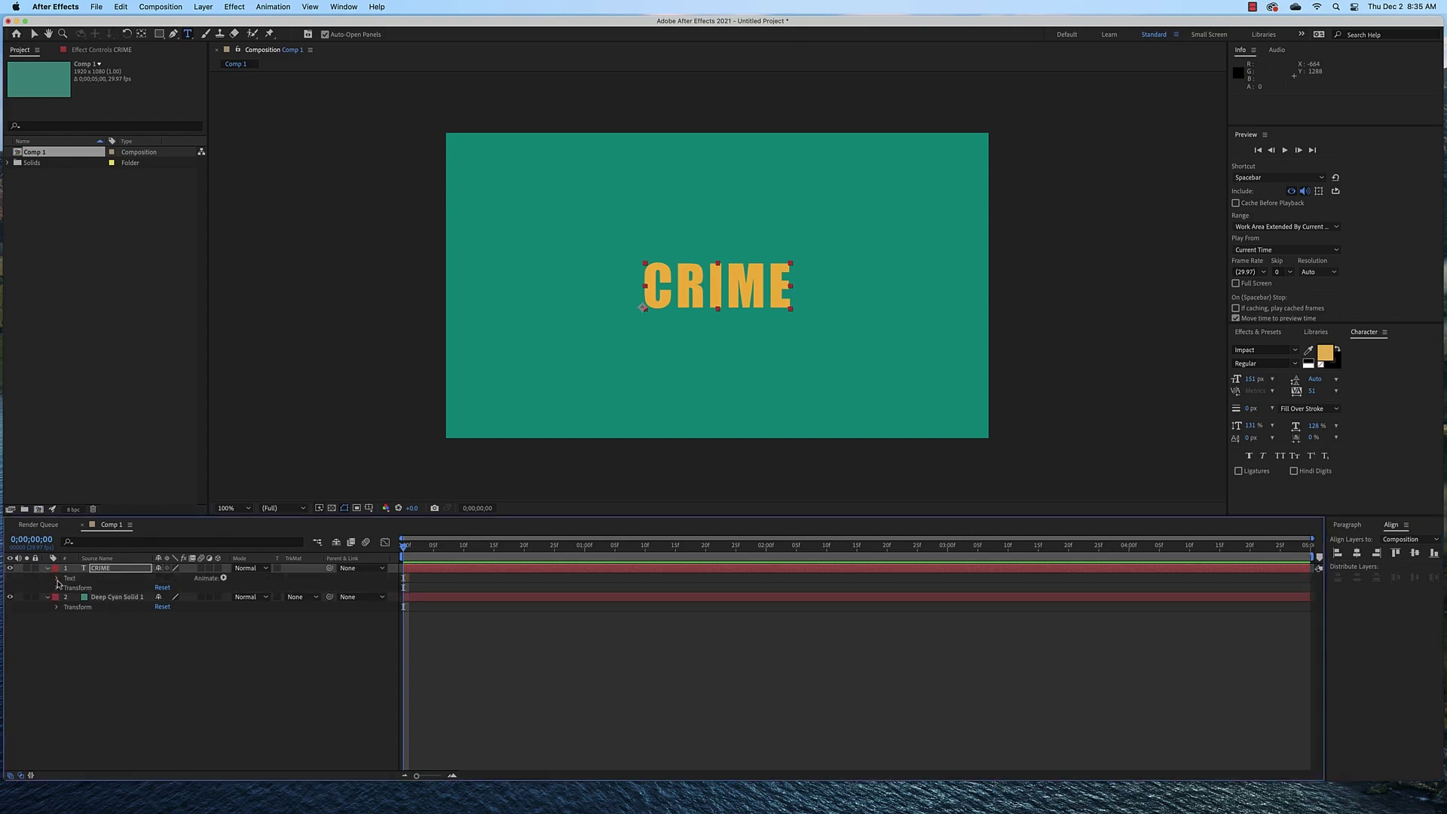
left_click(57, 579)
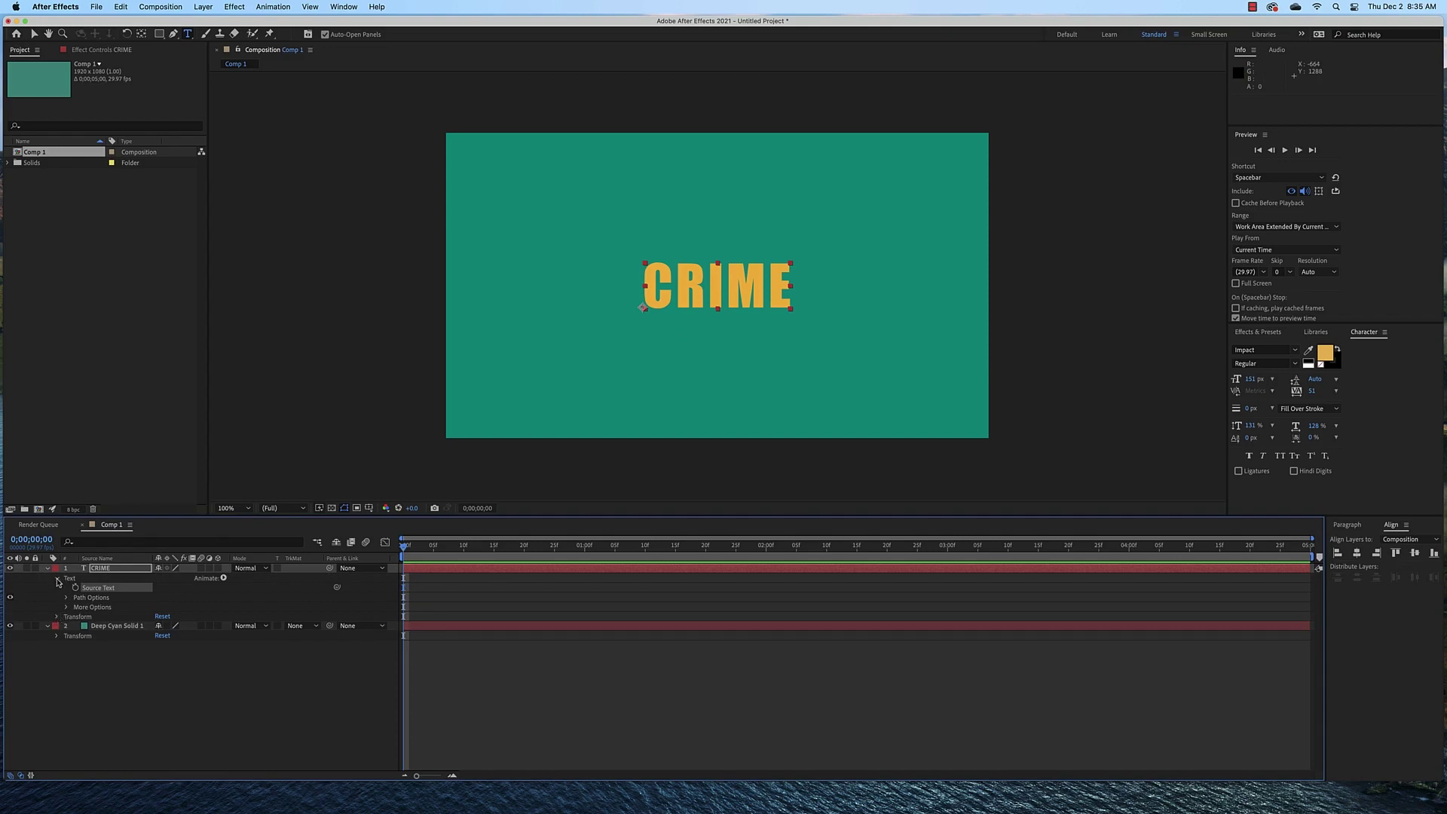
left_click(57, 579)
left_click(57, 587)
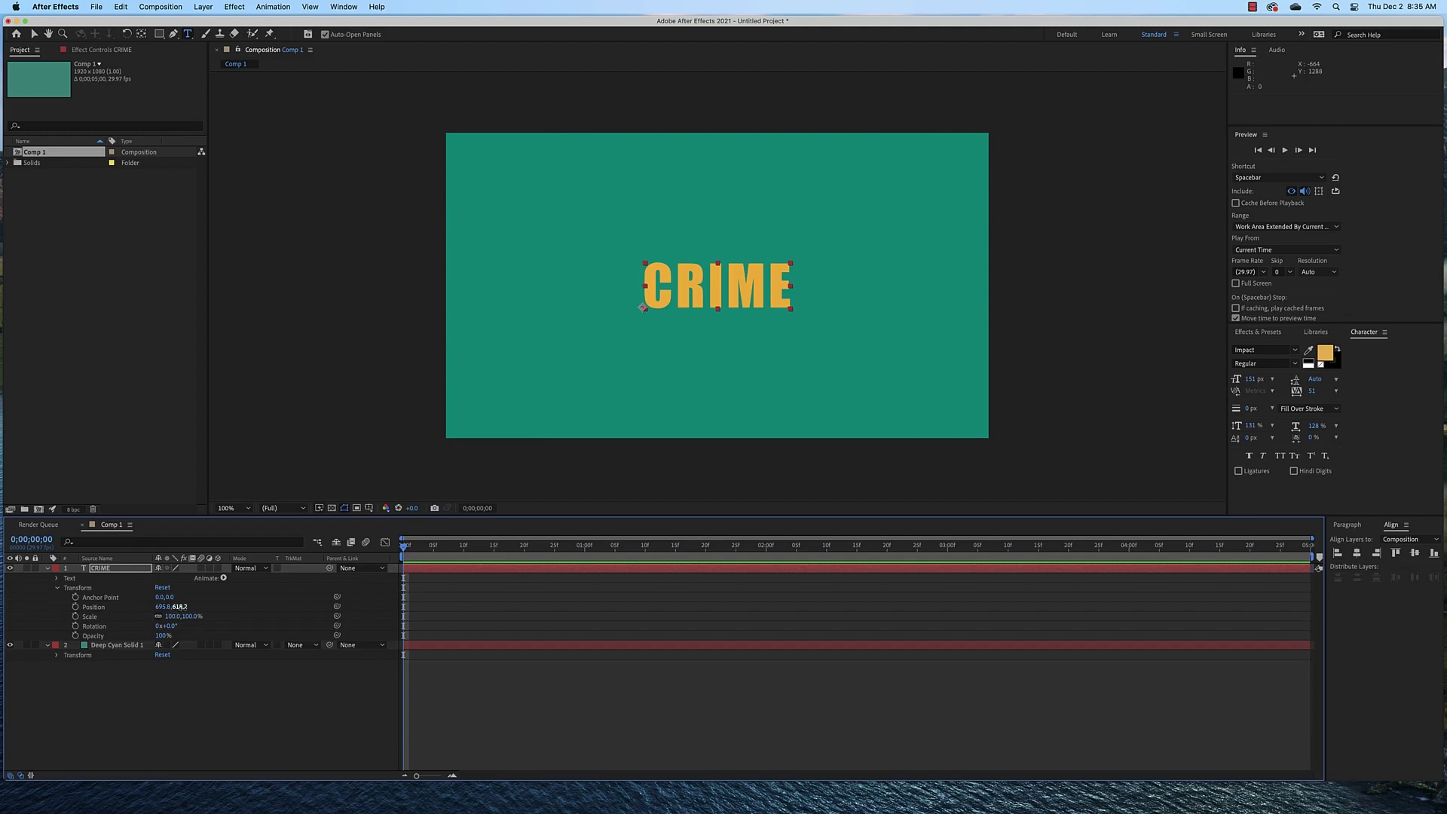
left_click_drag(180, 606, 224, 651)
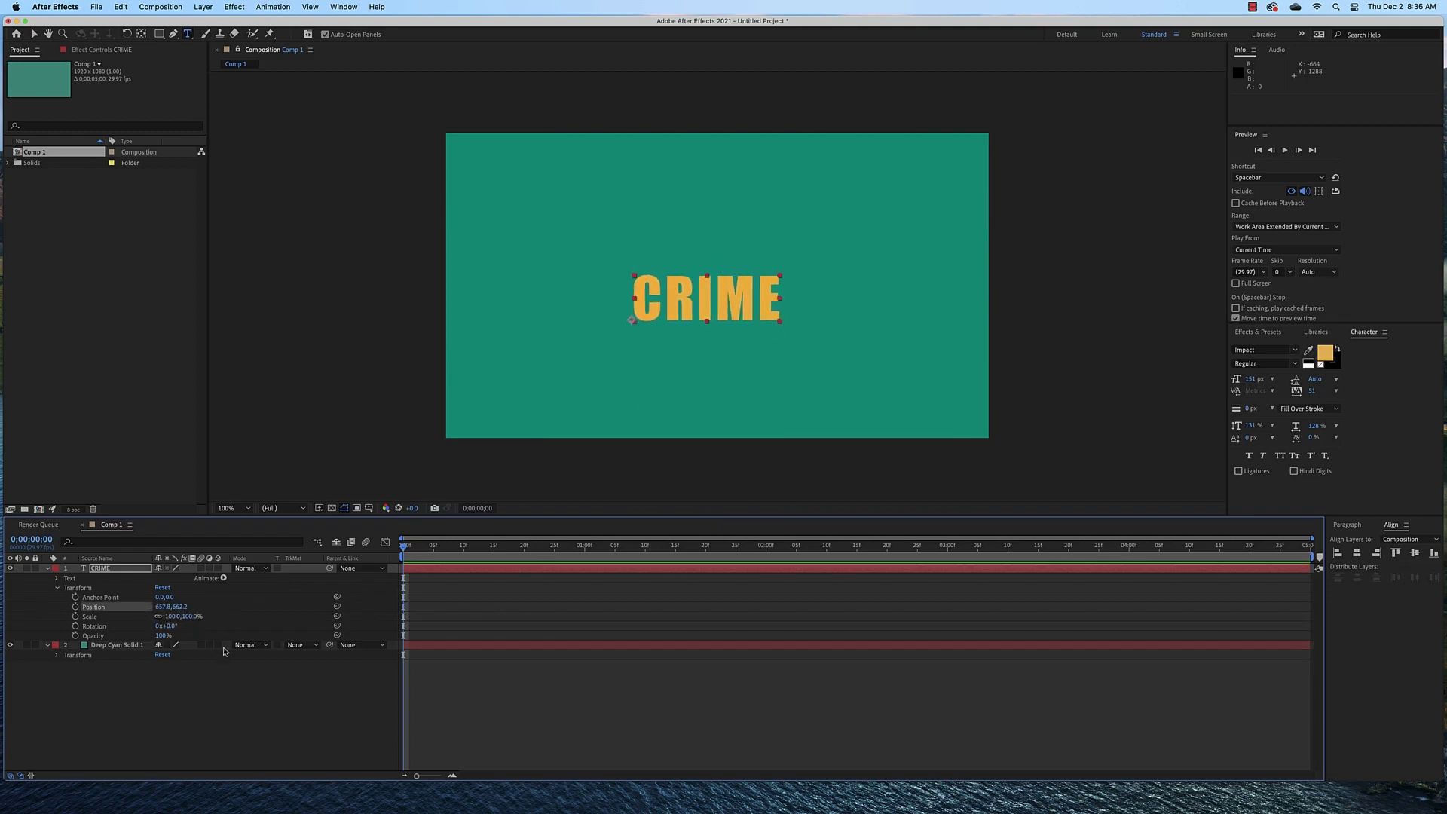
key("super+z")
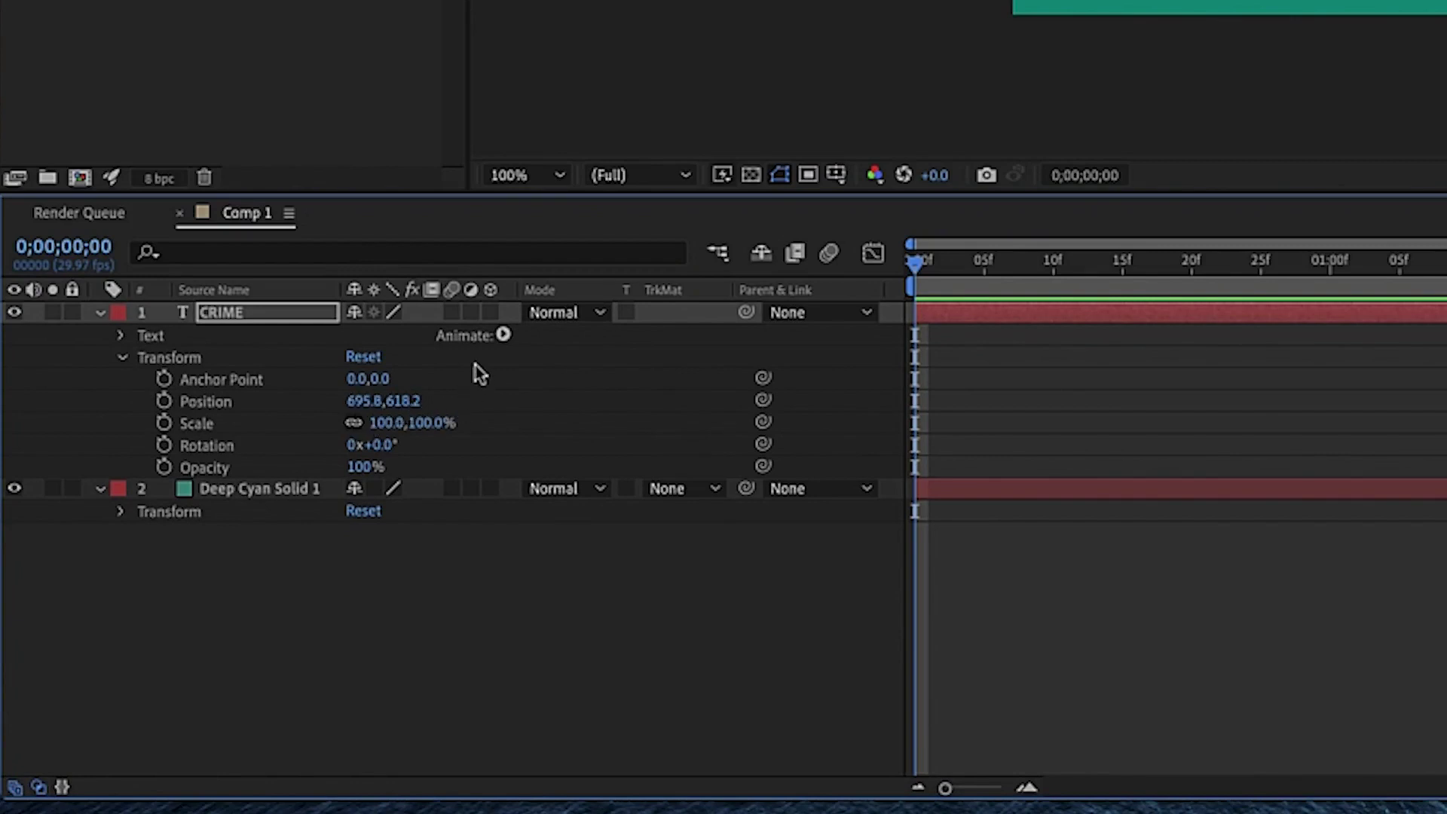
Make CRIME a 3D layer with motion blur, preview a Z change, then undo to keep Z at 0.
left_click(490, 312)
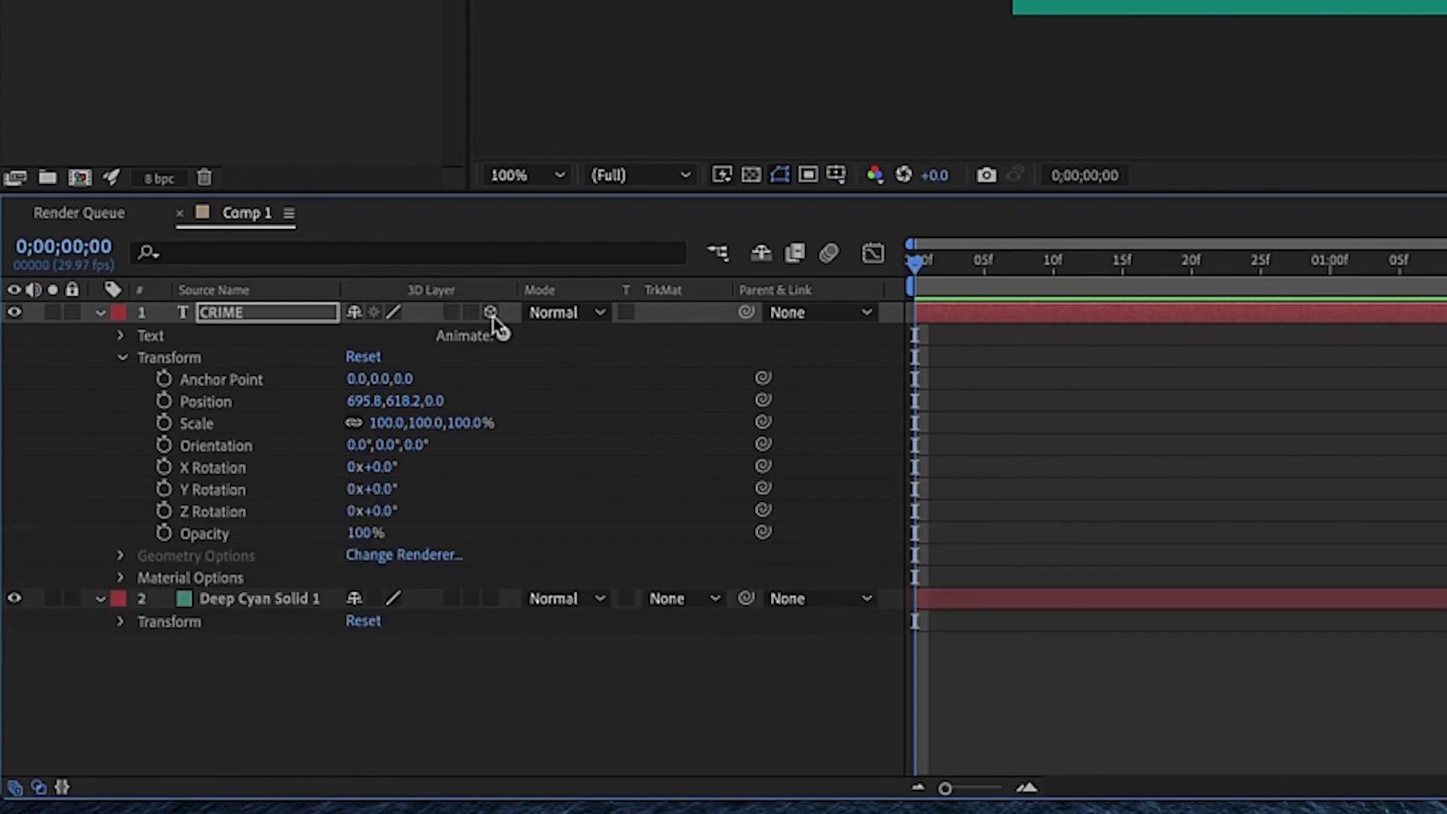
left_click(452, 312)
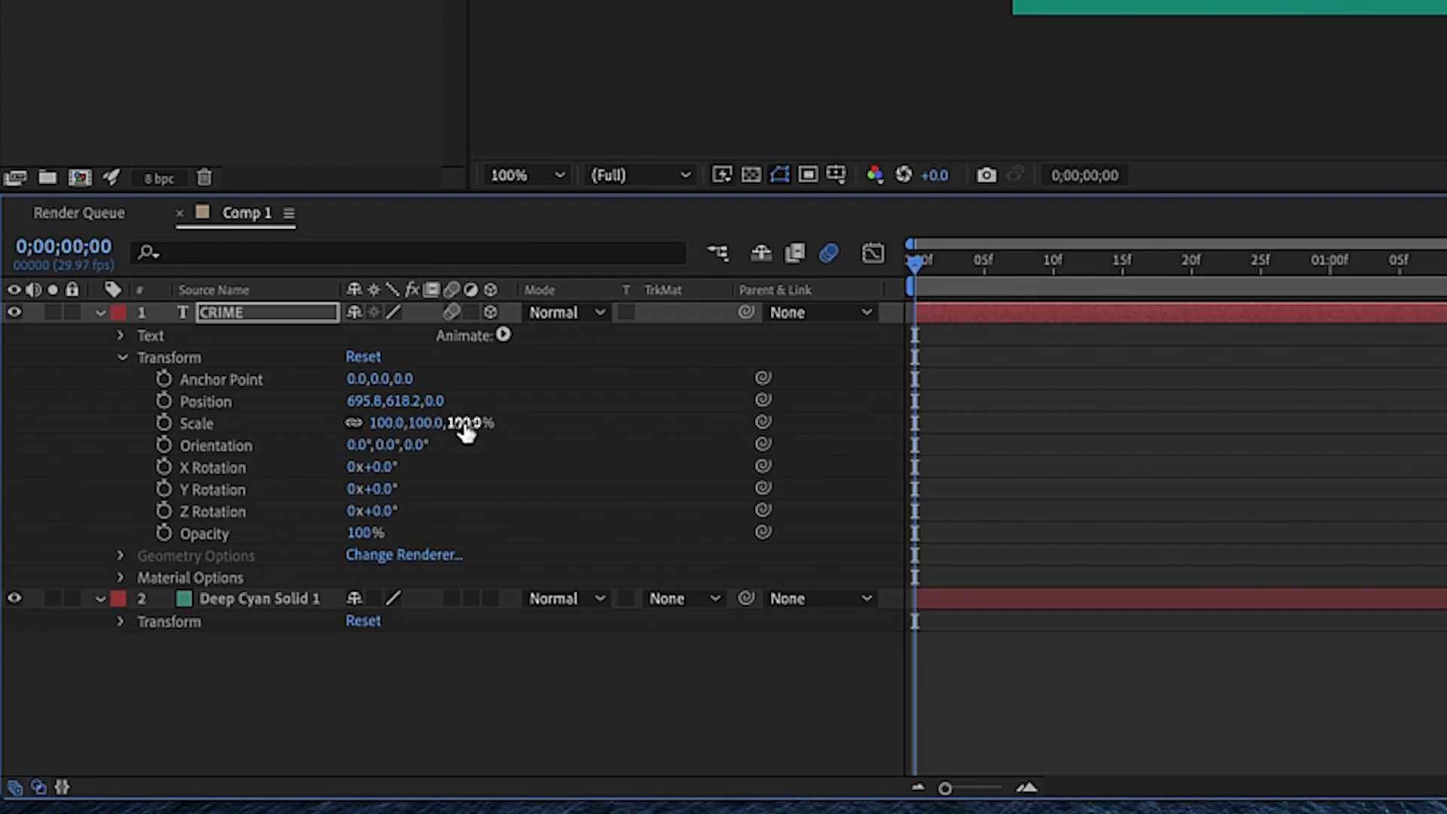
left_click_drag(434, 401, 87, 455)
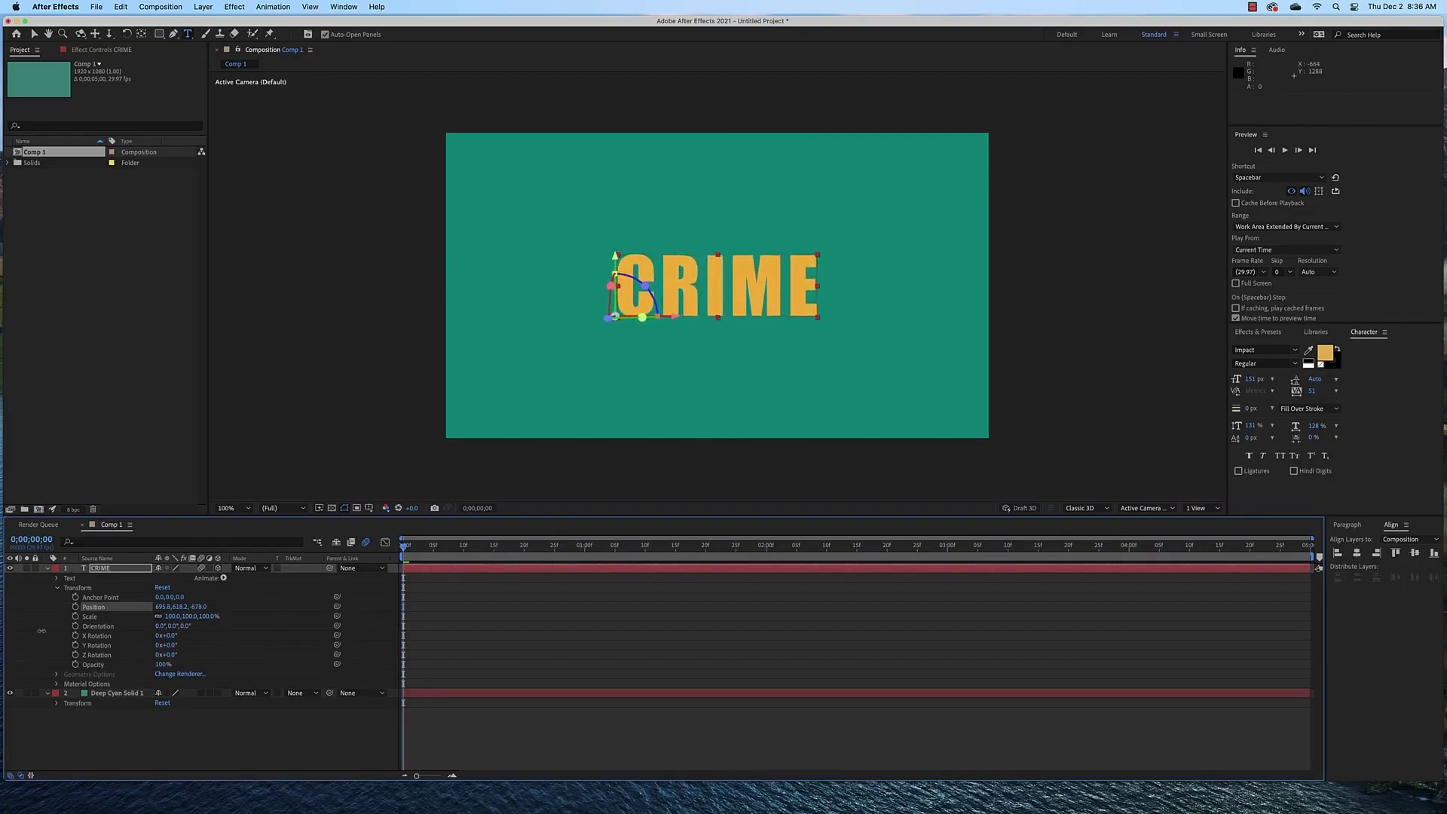
left_click_drag(42, 631, 70, 618)
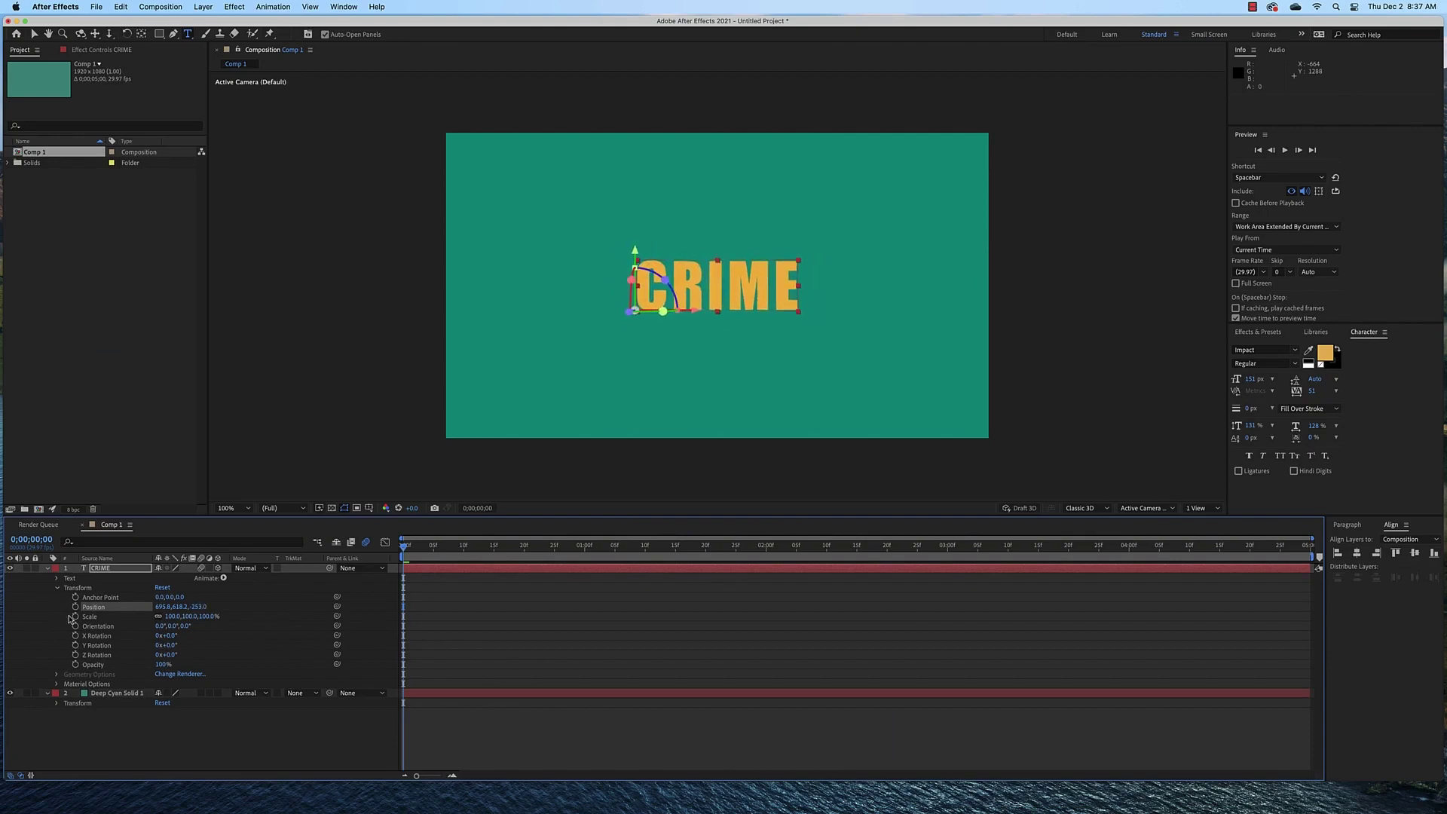
key("super+z")
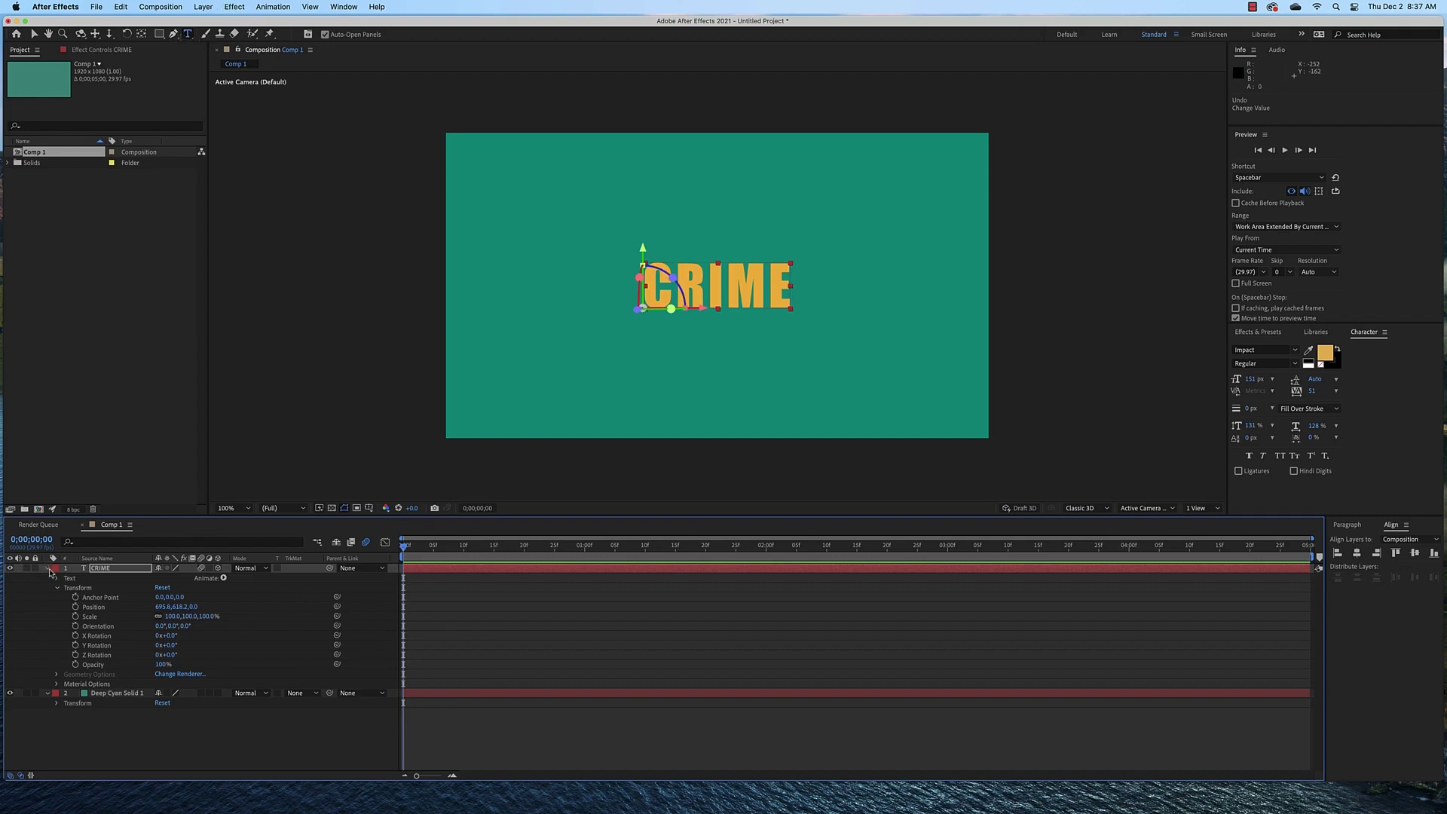
Collapse CRIME and create a new text layer reading True.
left_click(48, 569)
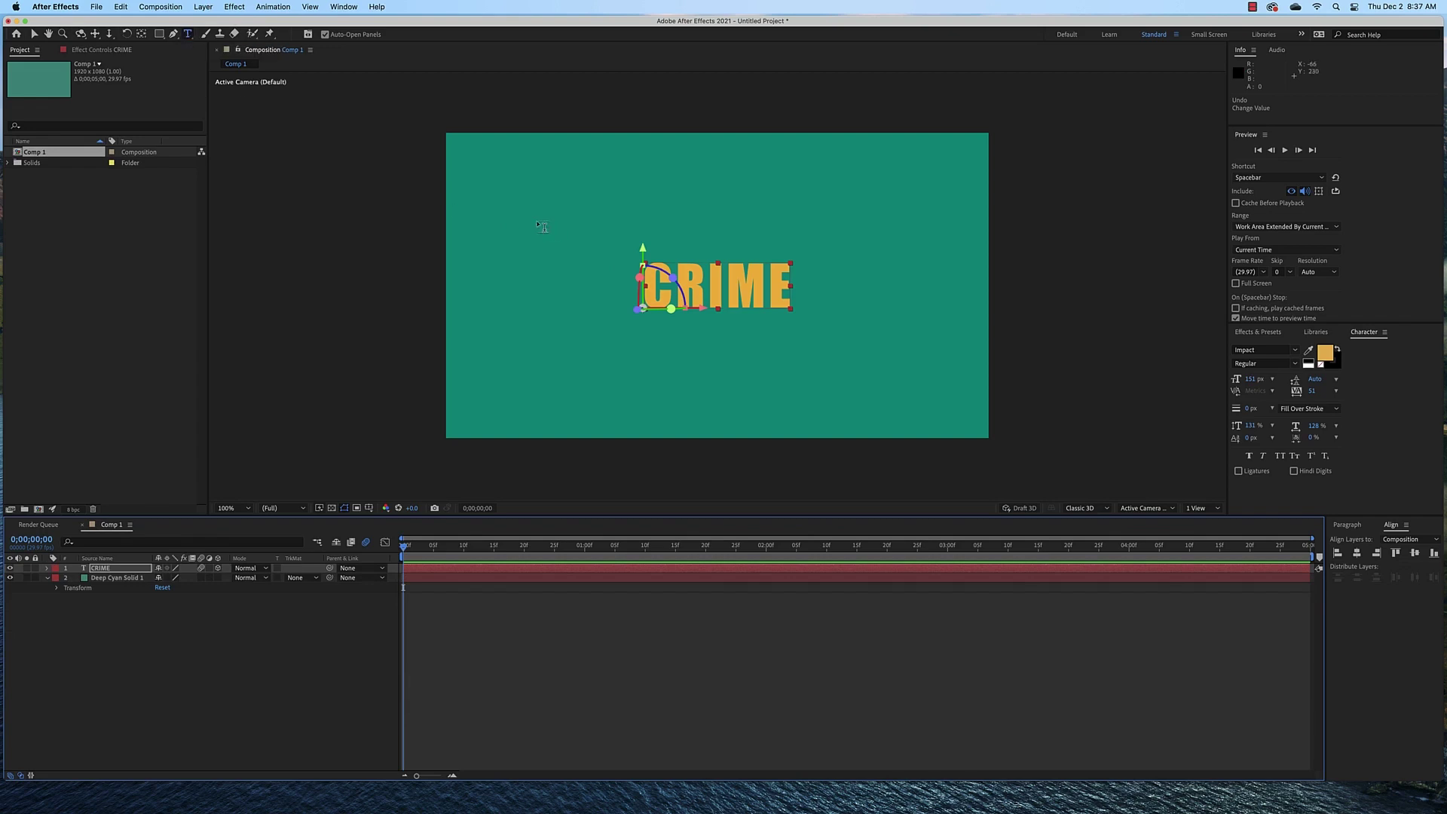
left_click(556, 285)
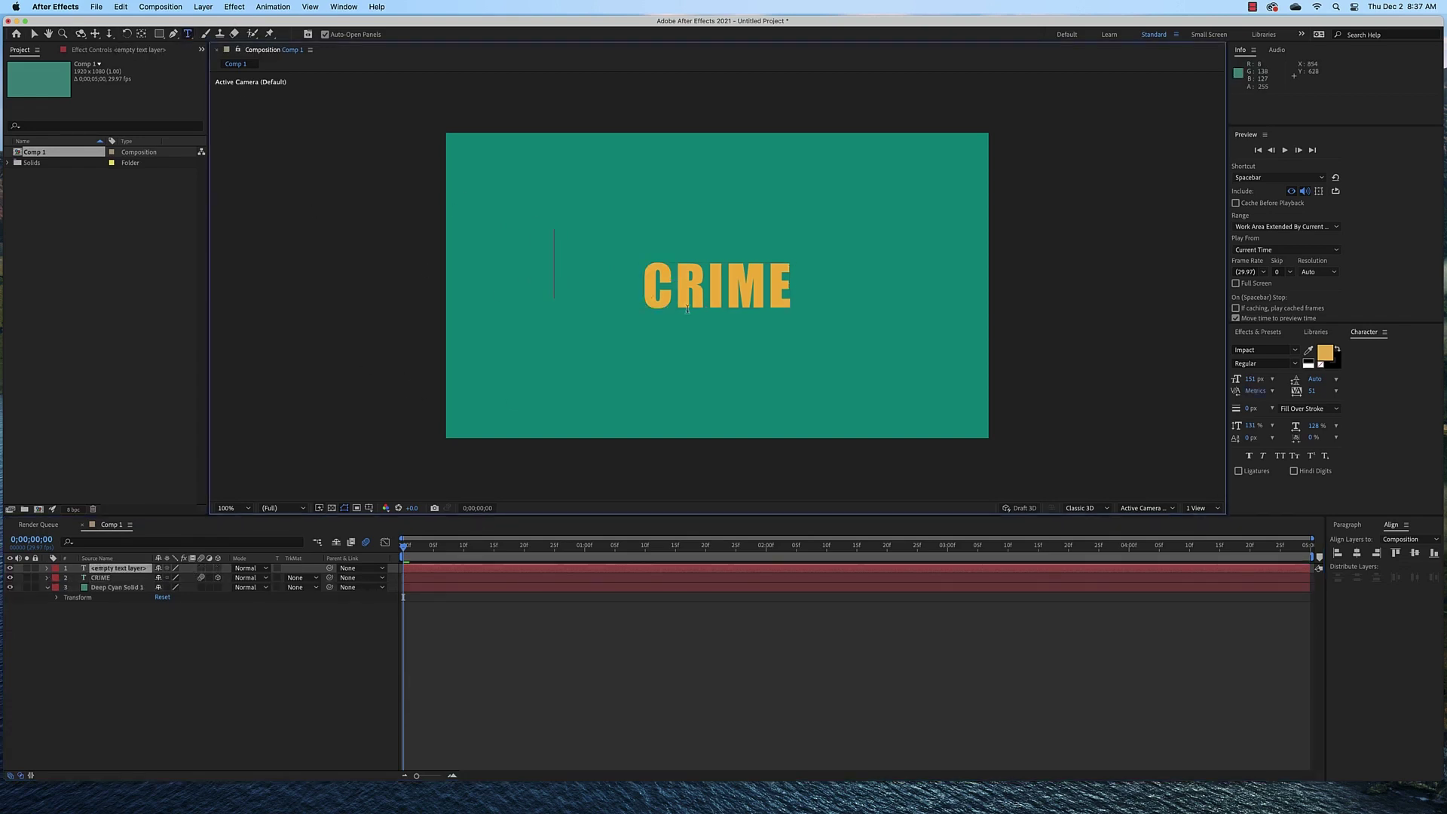
type("True")
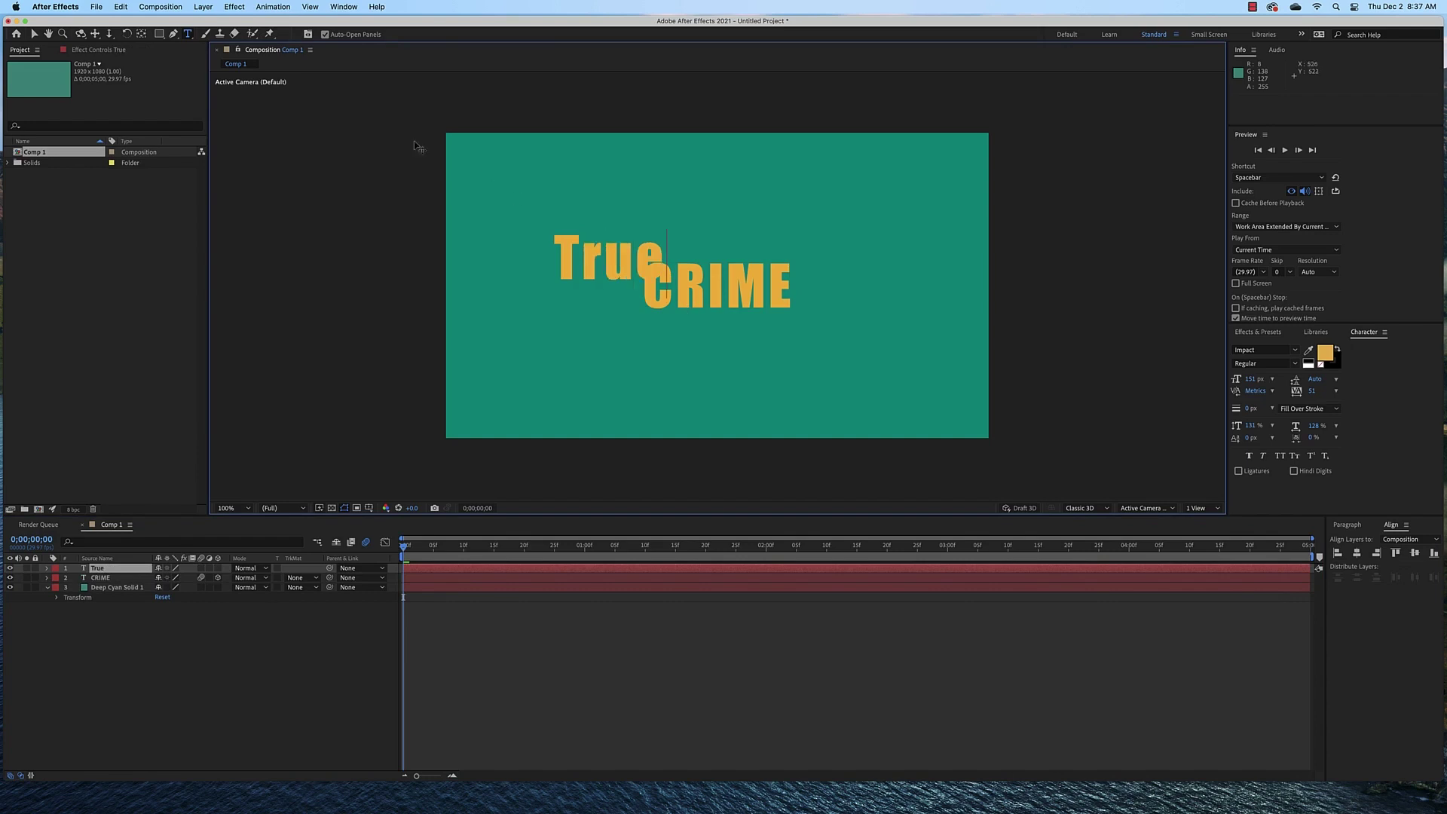
Move True just left of CRIME and align it vertically, undoing the horizontal centring.
left_click(34, 35)
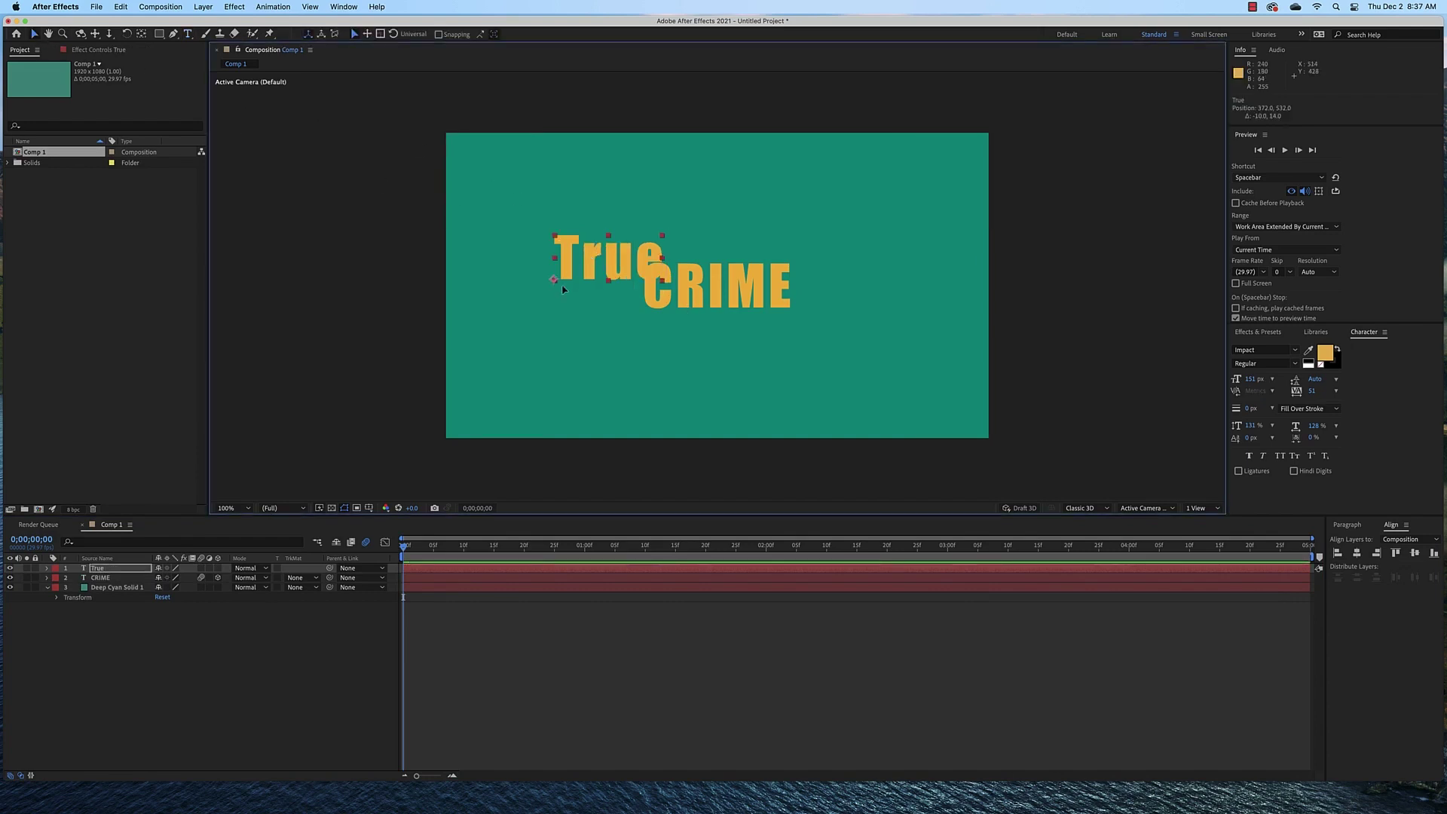
left_click_drag(595, 252, 570, 279)
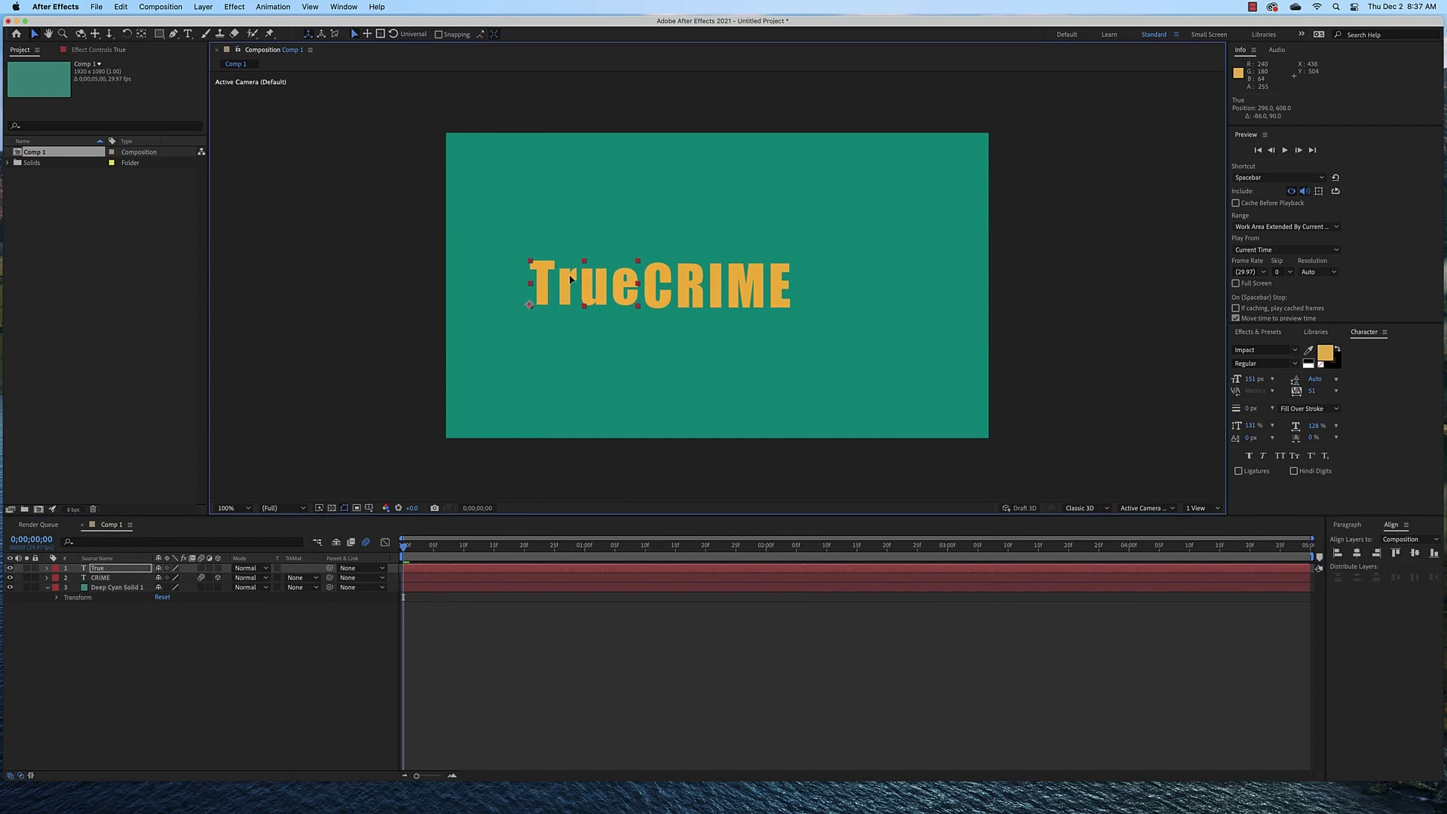
left_click(1356, 553)
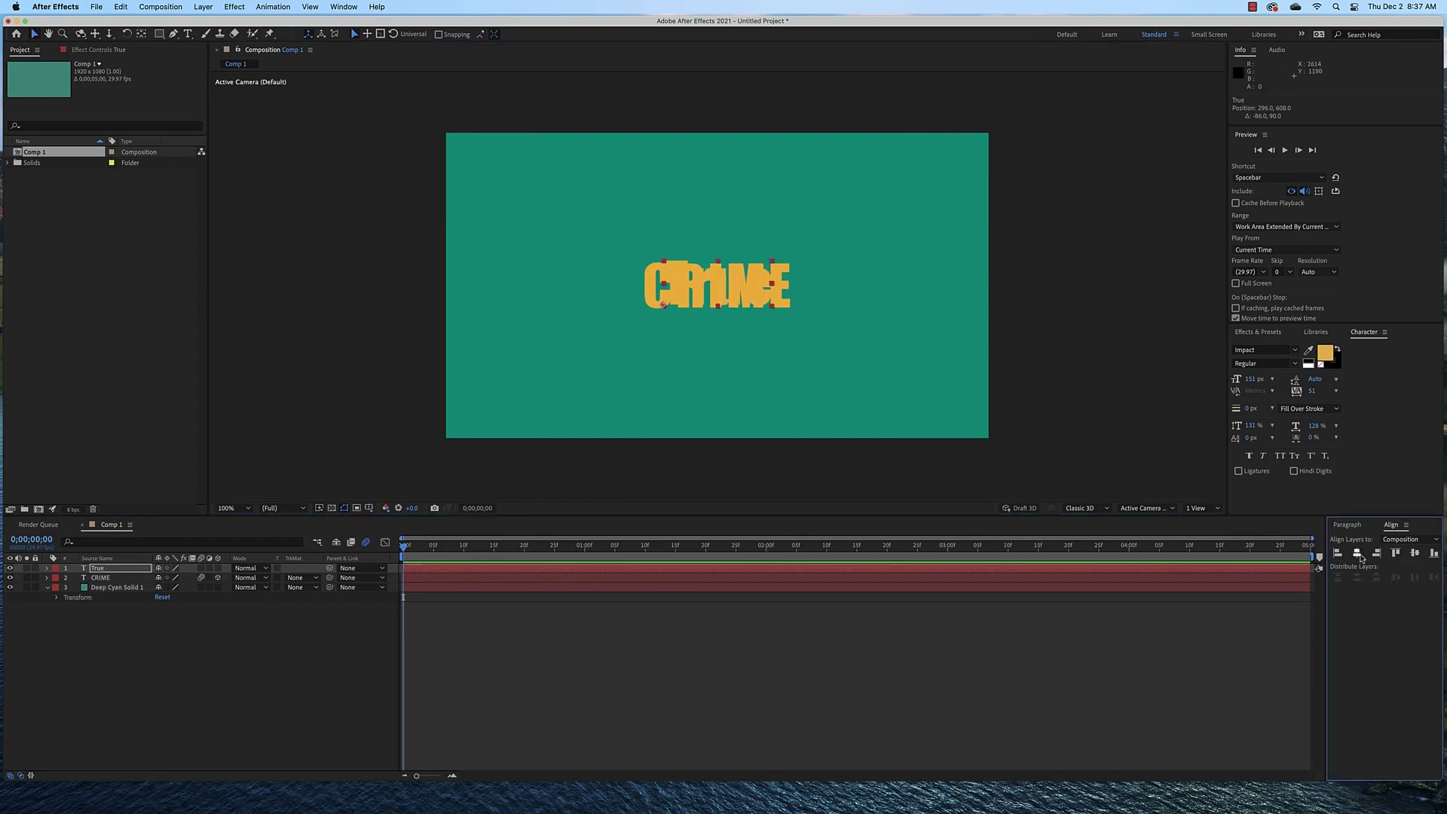
left_click(1413, 553)
key("super+z")
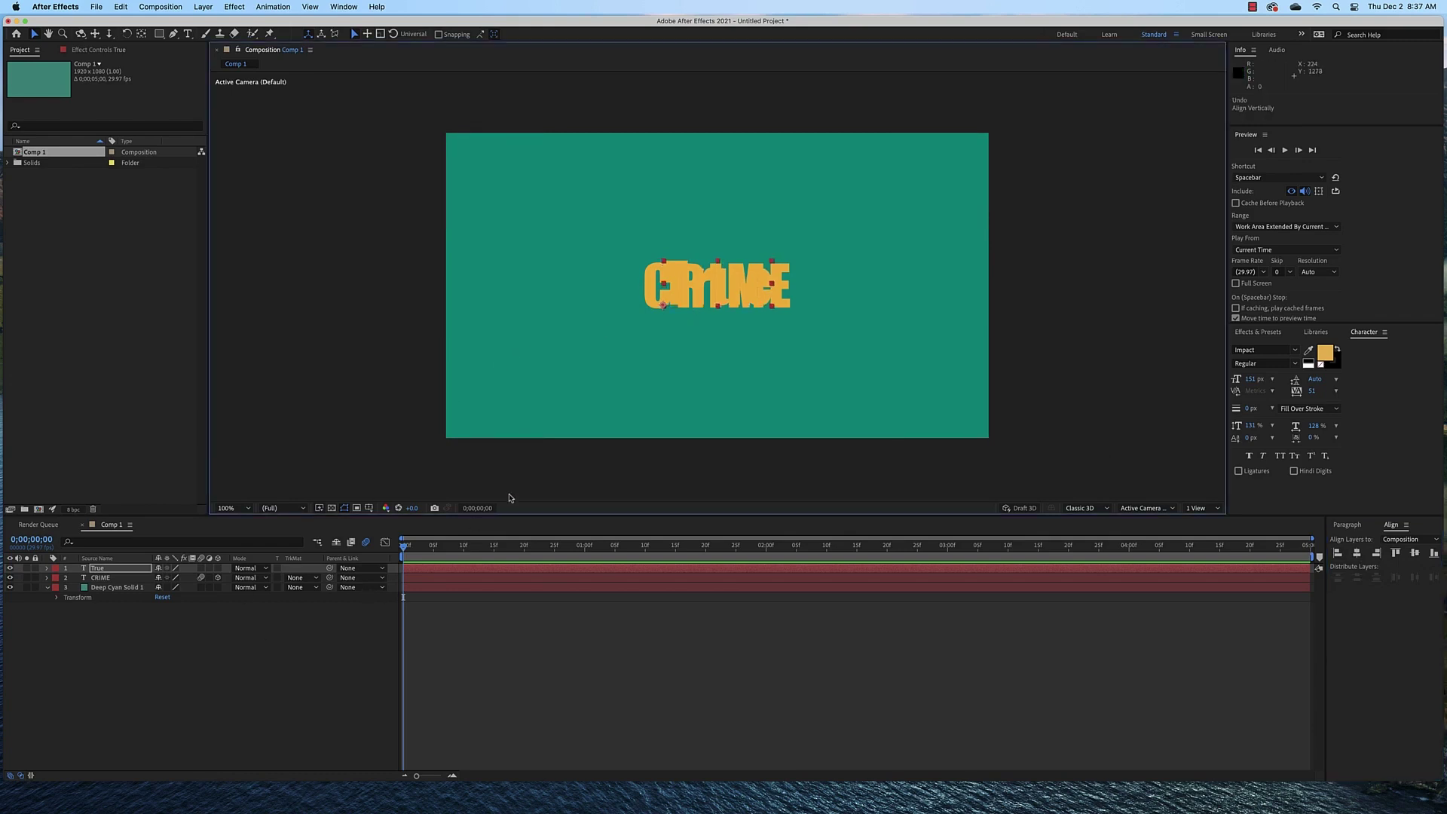
left_click(1415, 555)
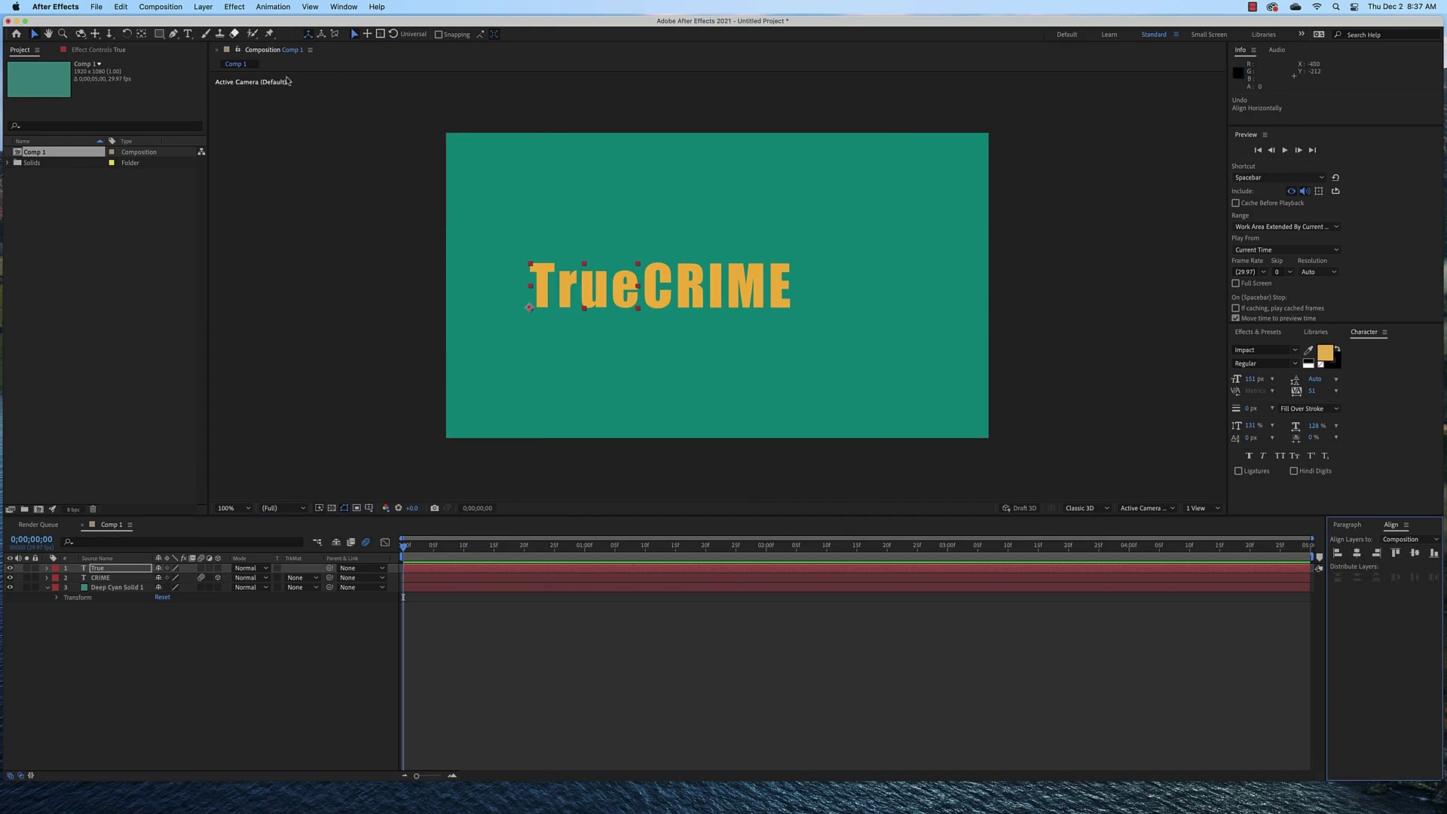
Duplicate the True layer and drag the copy to the right of CRIME.
left_click(124, 572)
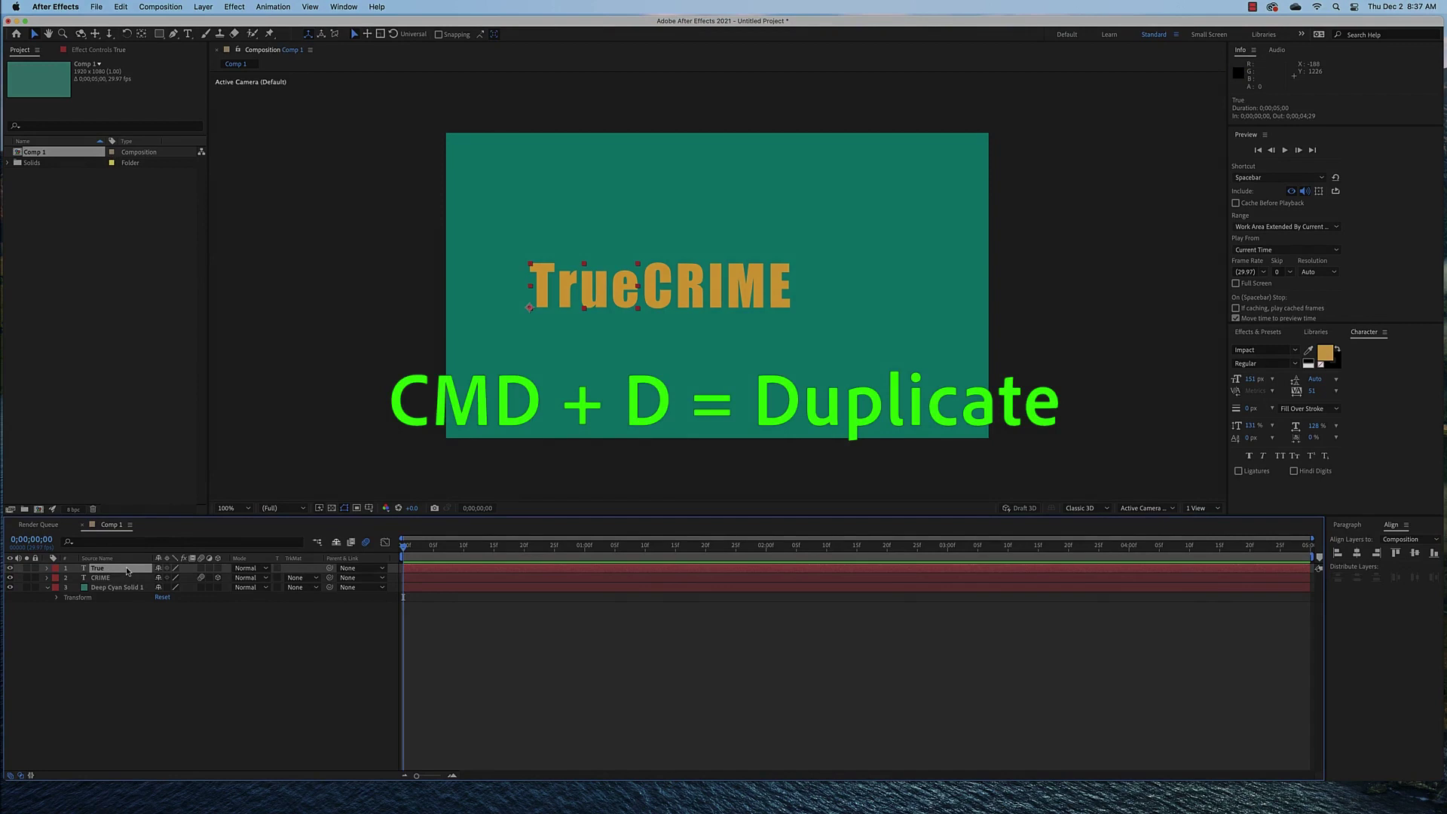
key("super+d")
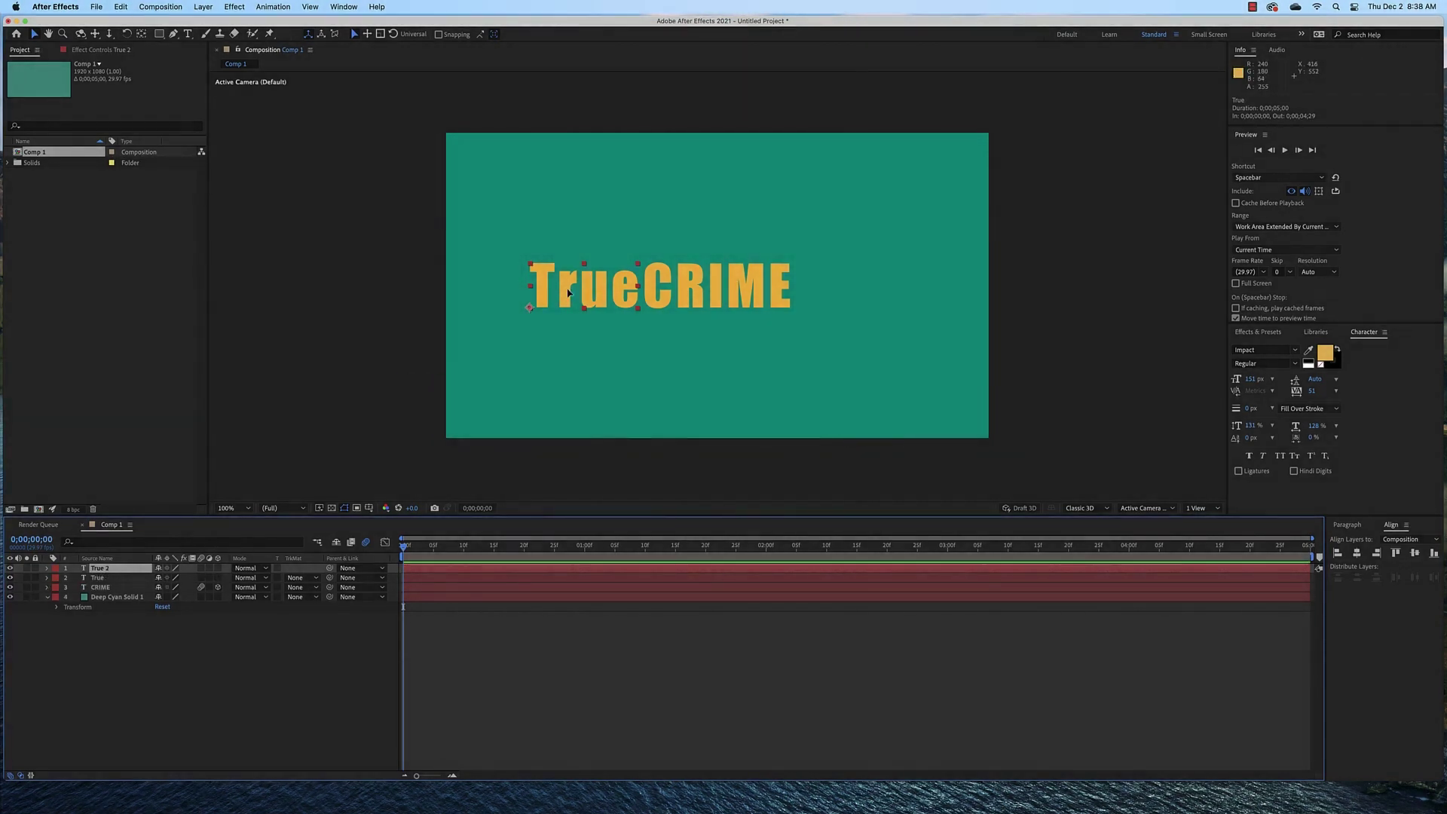
left_click_drag(568, 293, 832, 295)
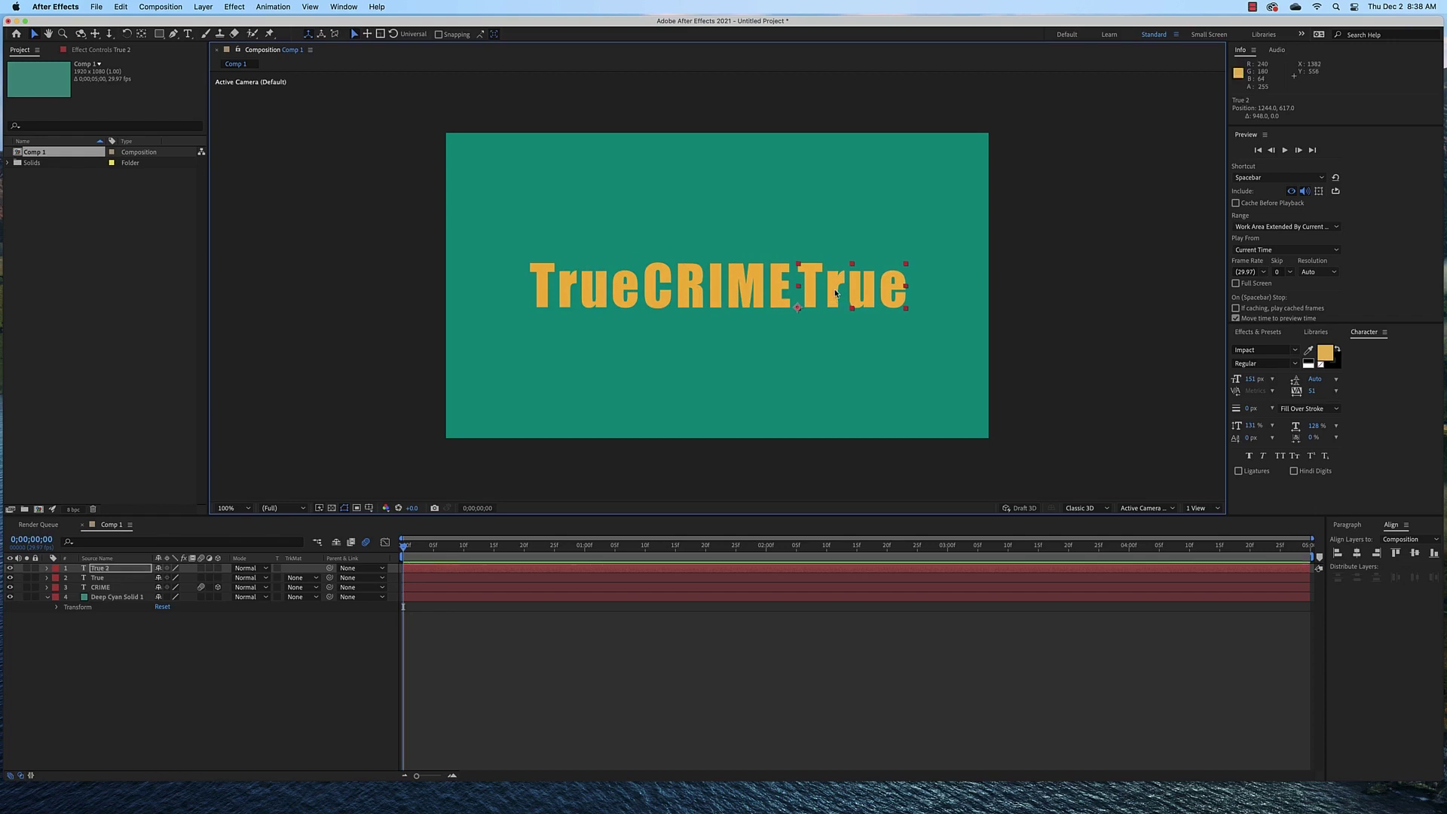
Retype the duplicate's word from True to Stories.
double_click(836, 292)
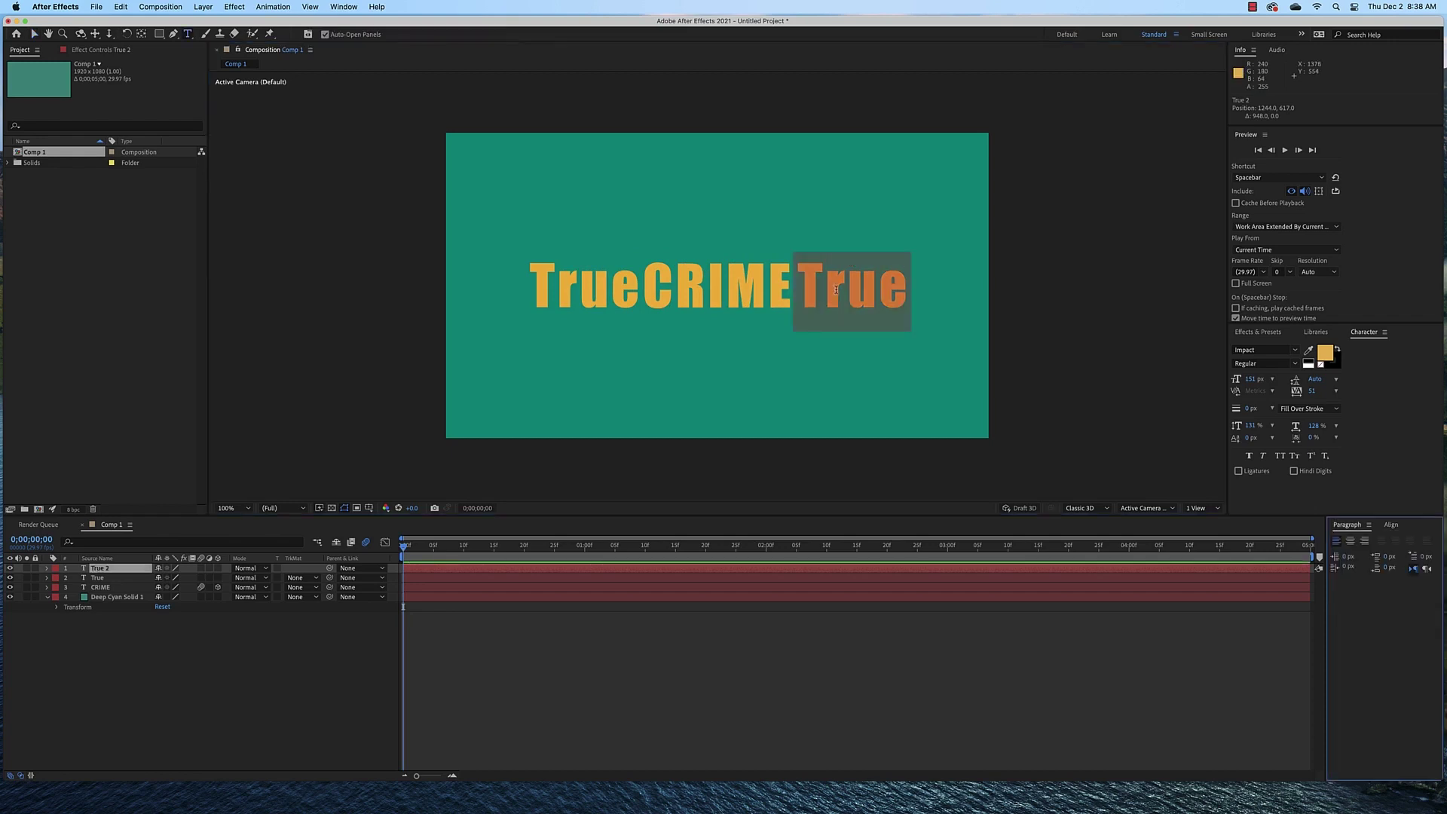
left_click(906, 290)
key("BackSpace")
key("BackSpace")
key("BackSpace")
key("BackSpace")
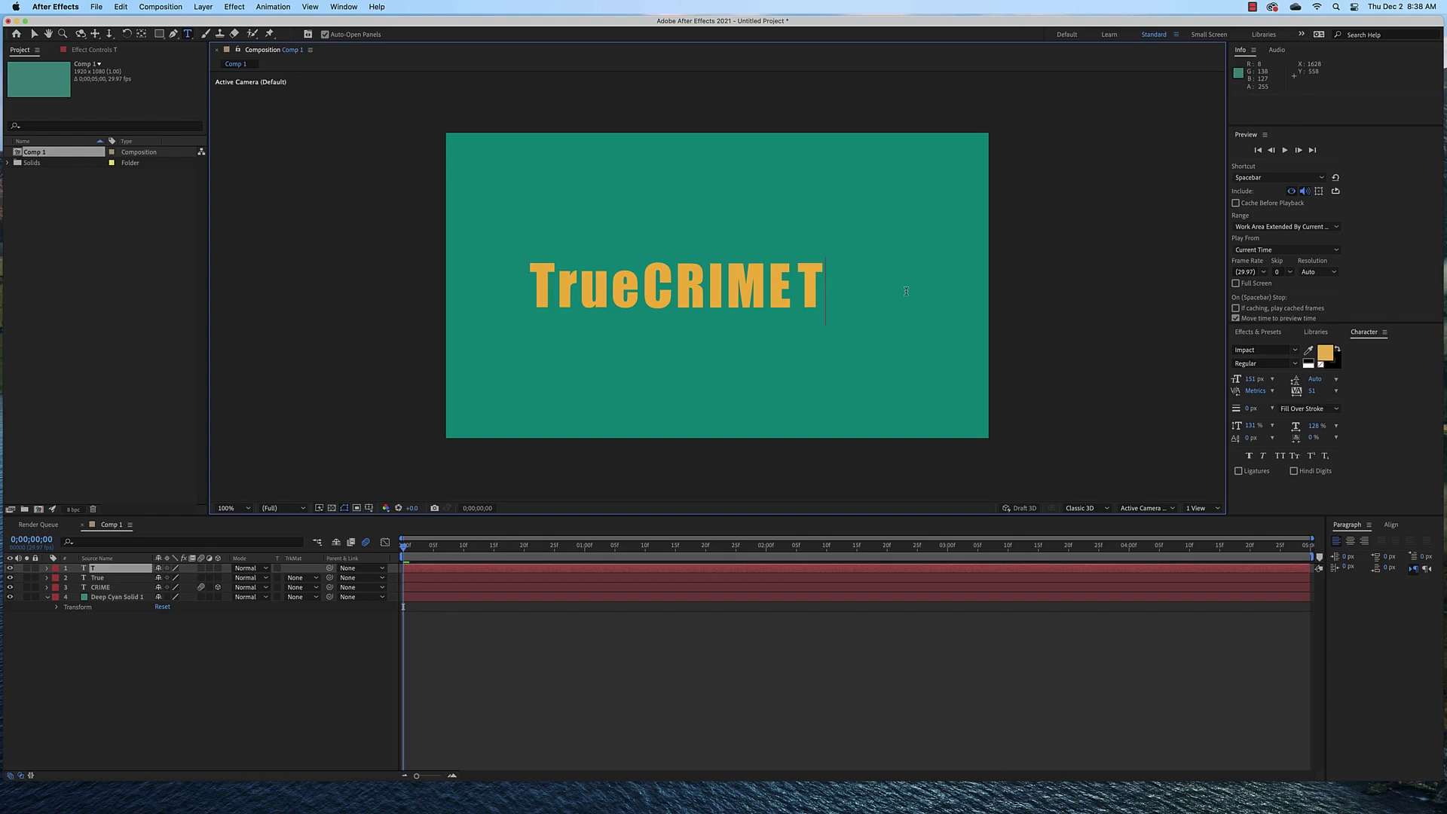
type("Stories")
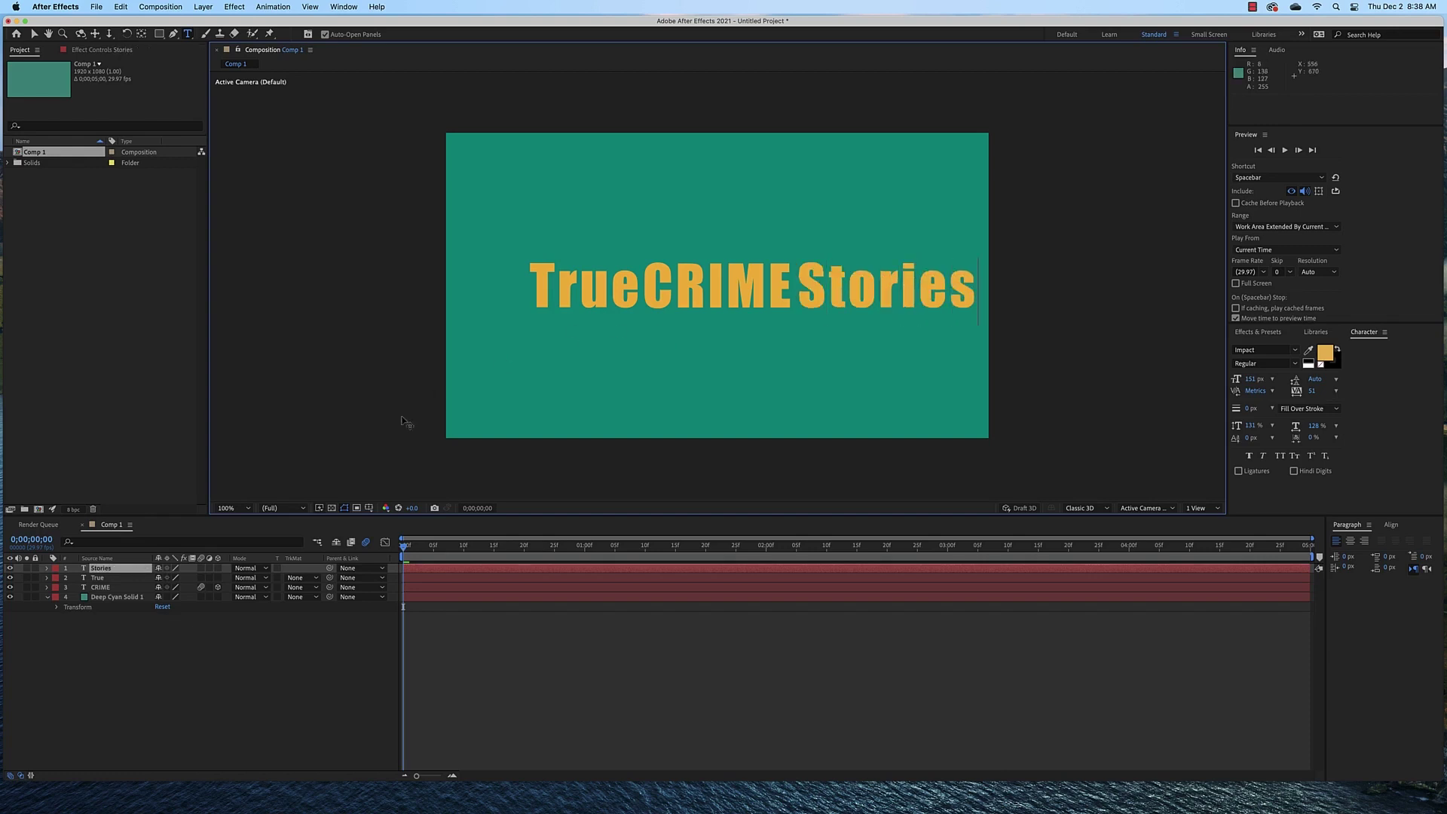
Select True, CRIME and Stories and try horizontal centring, dismissing the 3D alignment error.
left_click(139, 571)
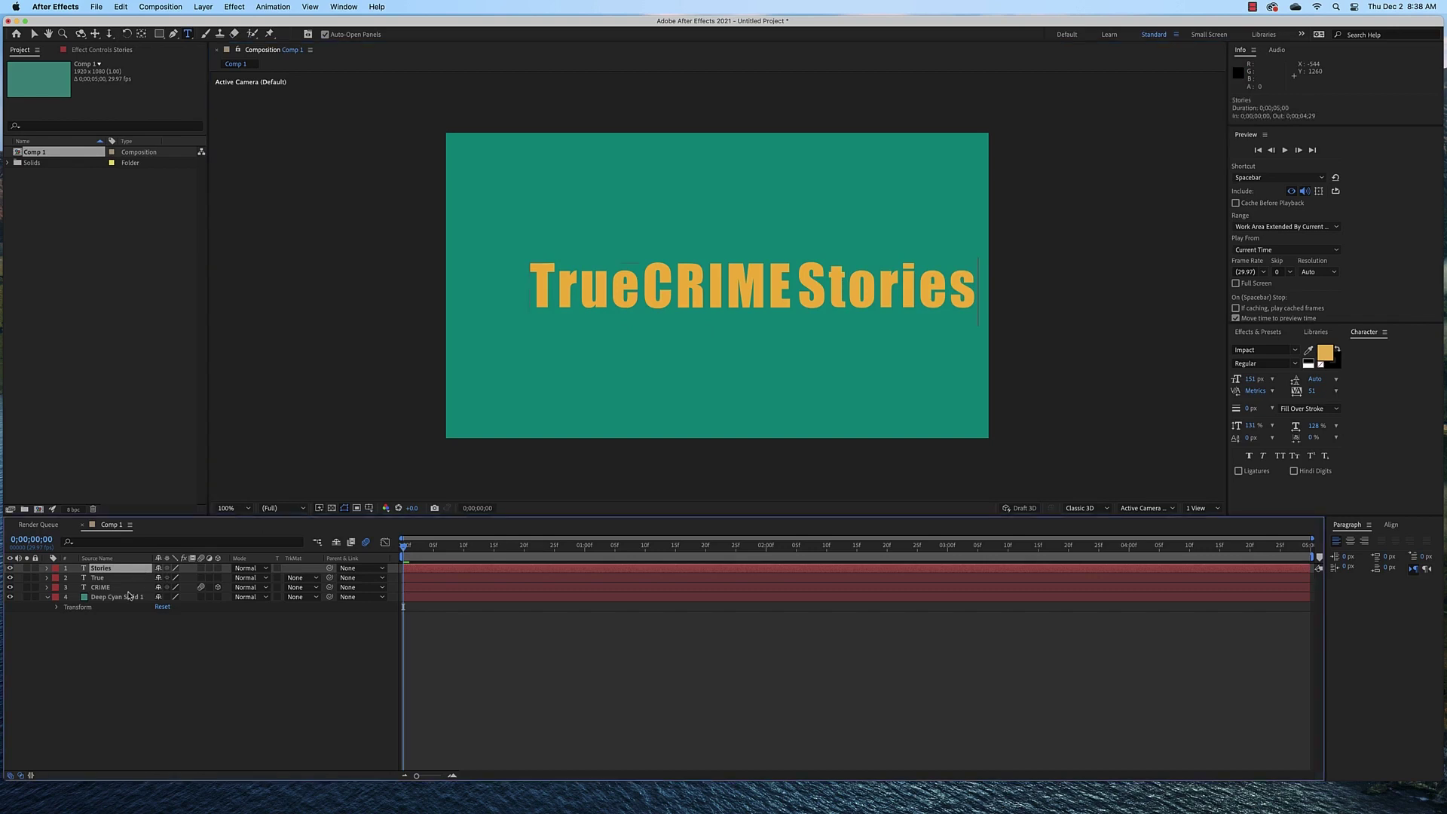
left_click(130, 587, "shift")
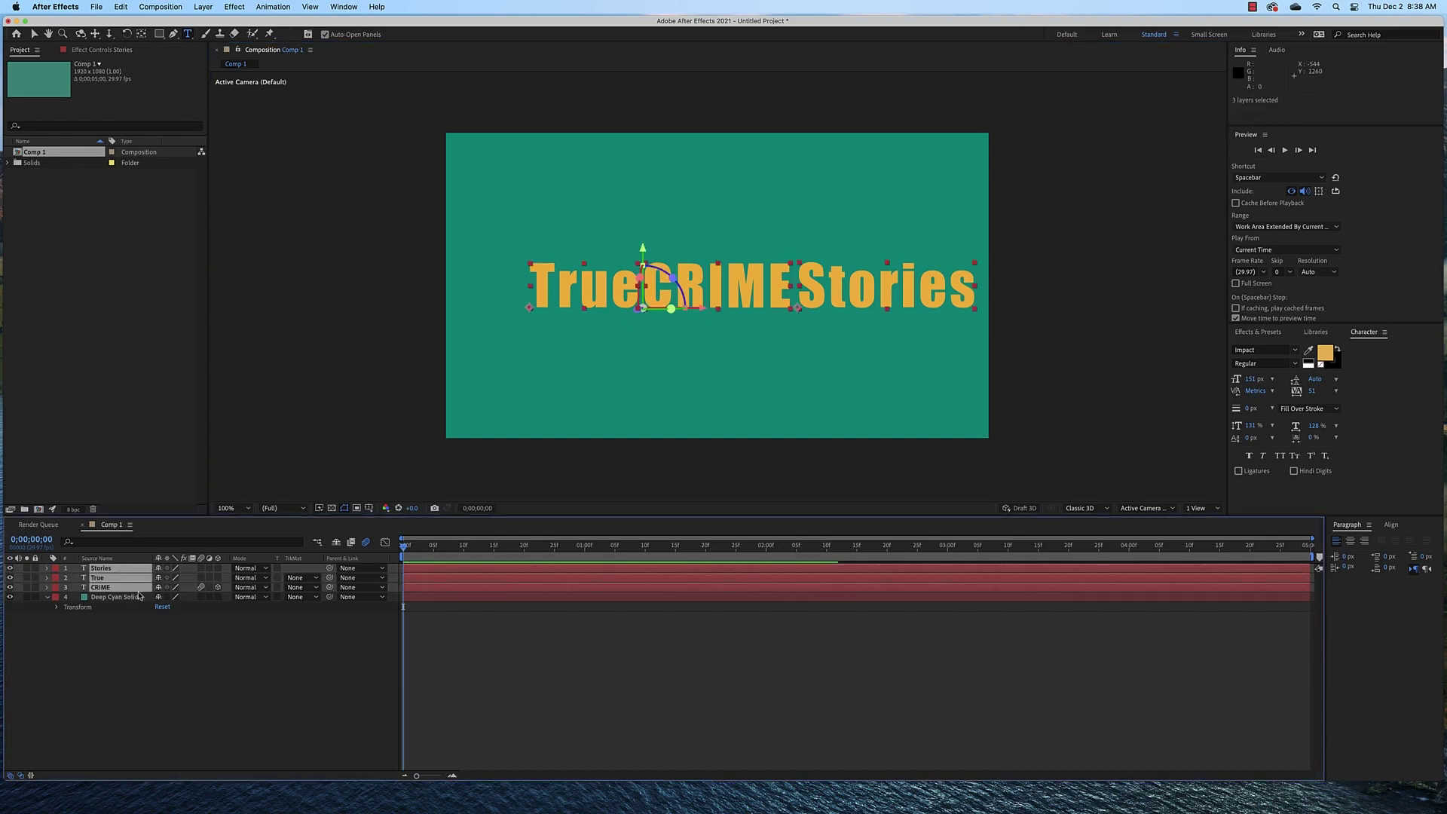
left_click(1391, 525)
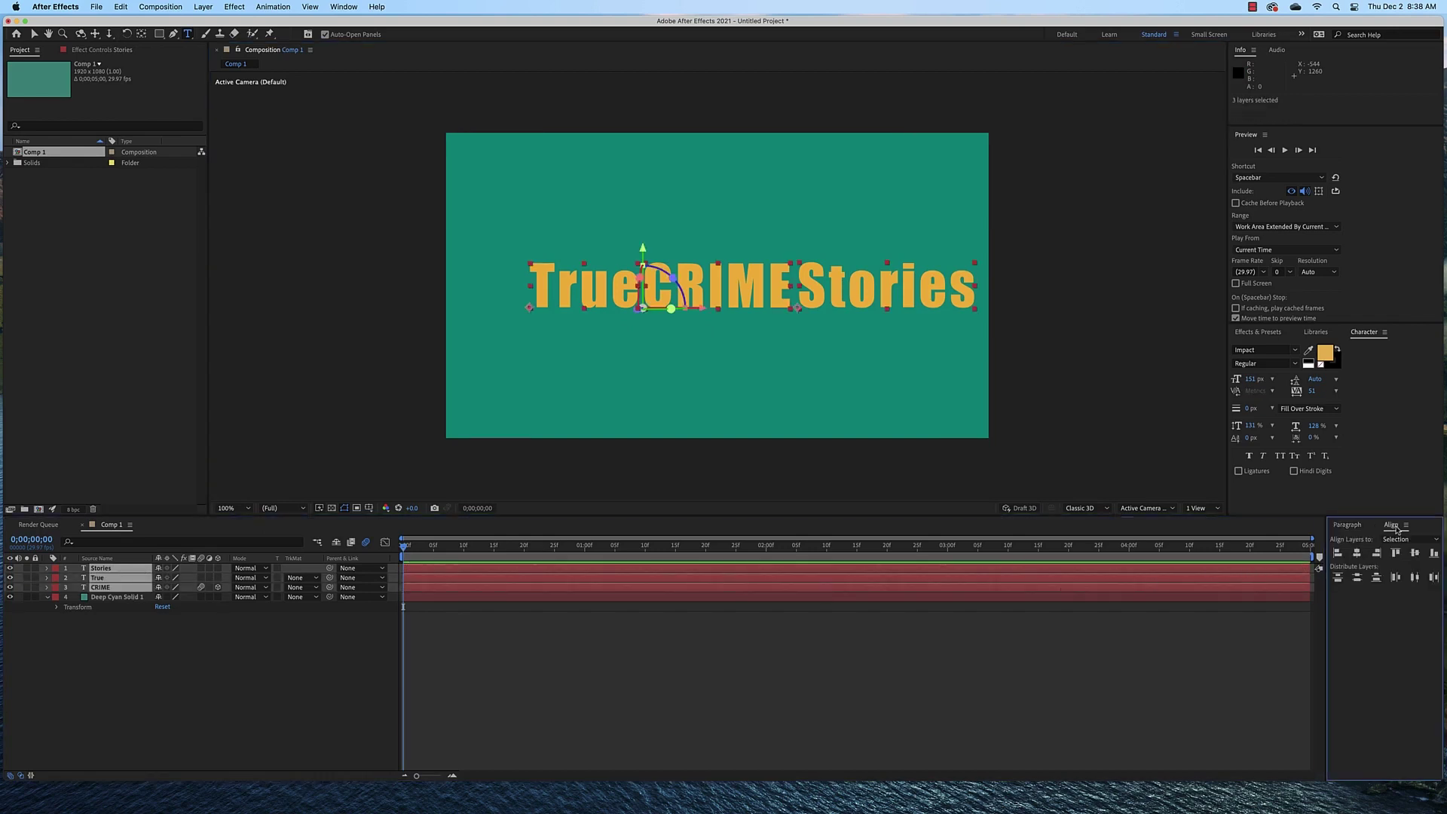
left_click(1356, 553)
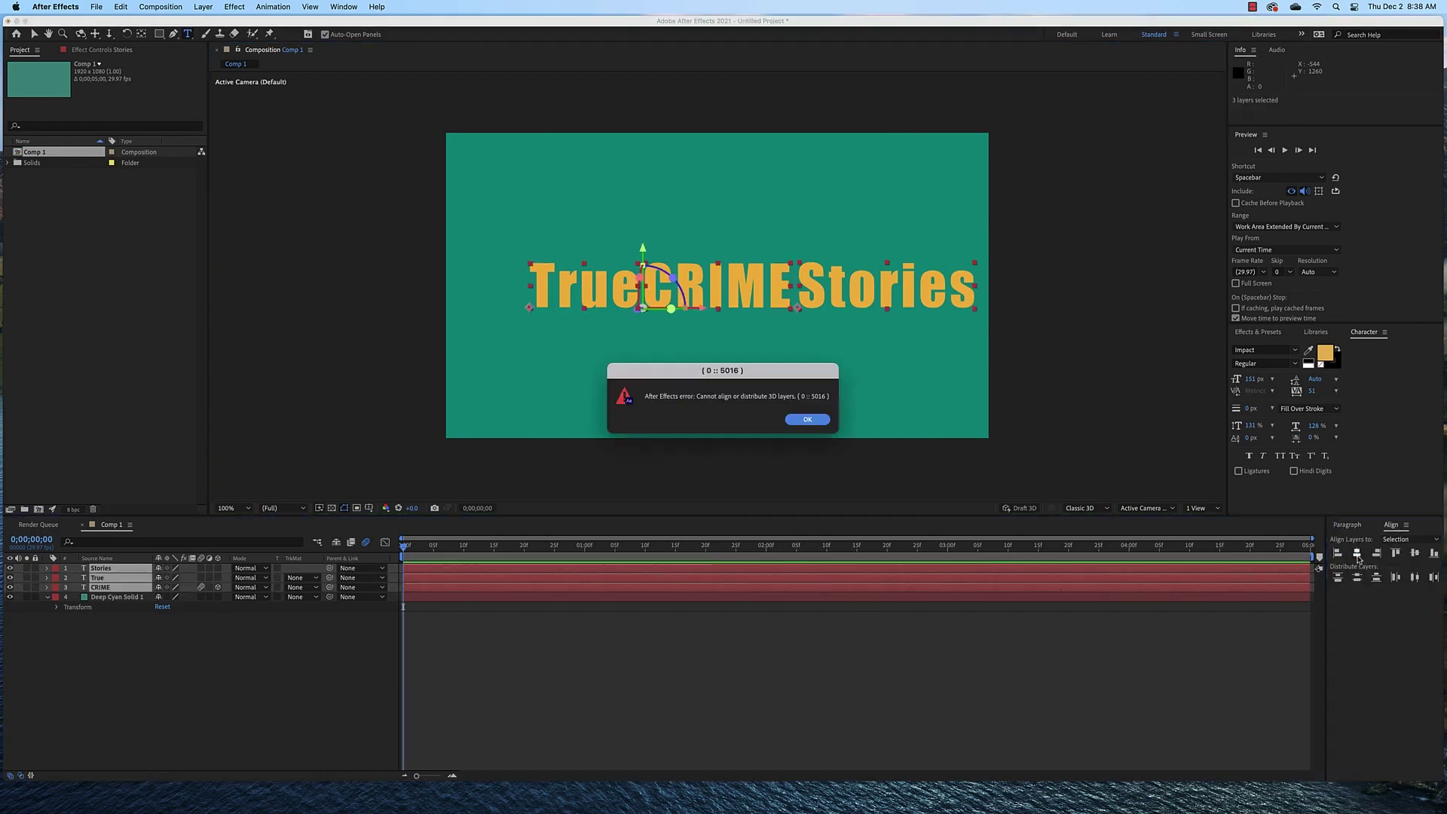
left_click(807, 419)
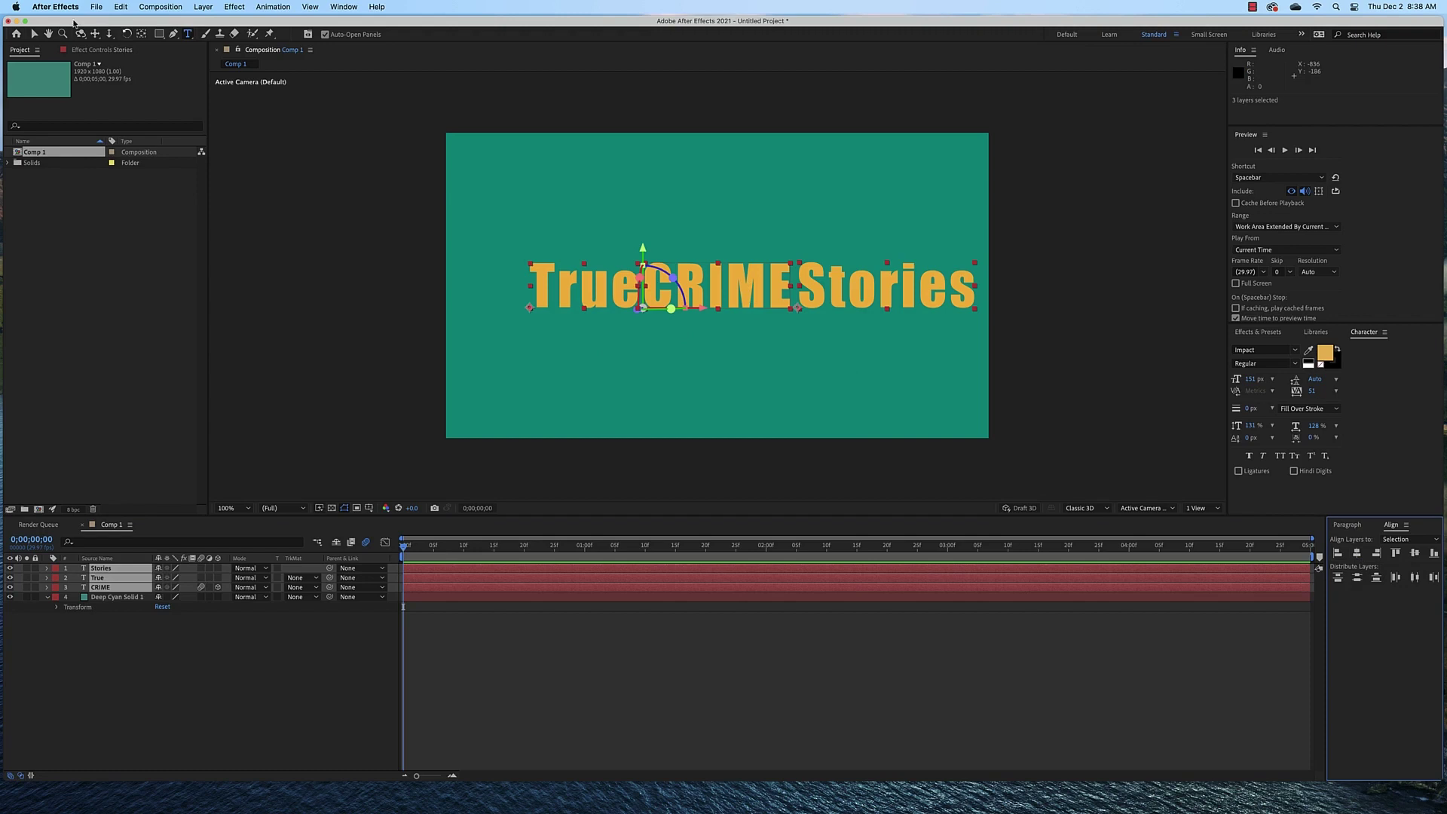
Drag all three words left with the Selection tool to centre the title.
left_click(33, 34)
left_click_drag(748, 295, 717, 296)
left_click(811, 222)
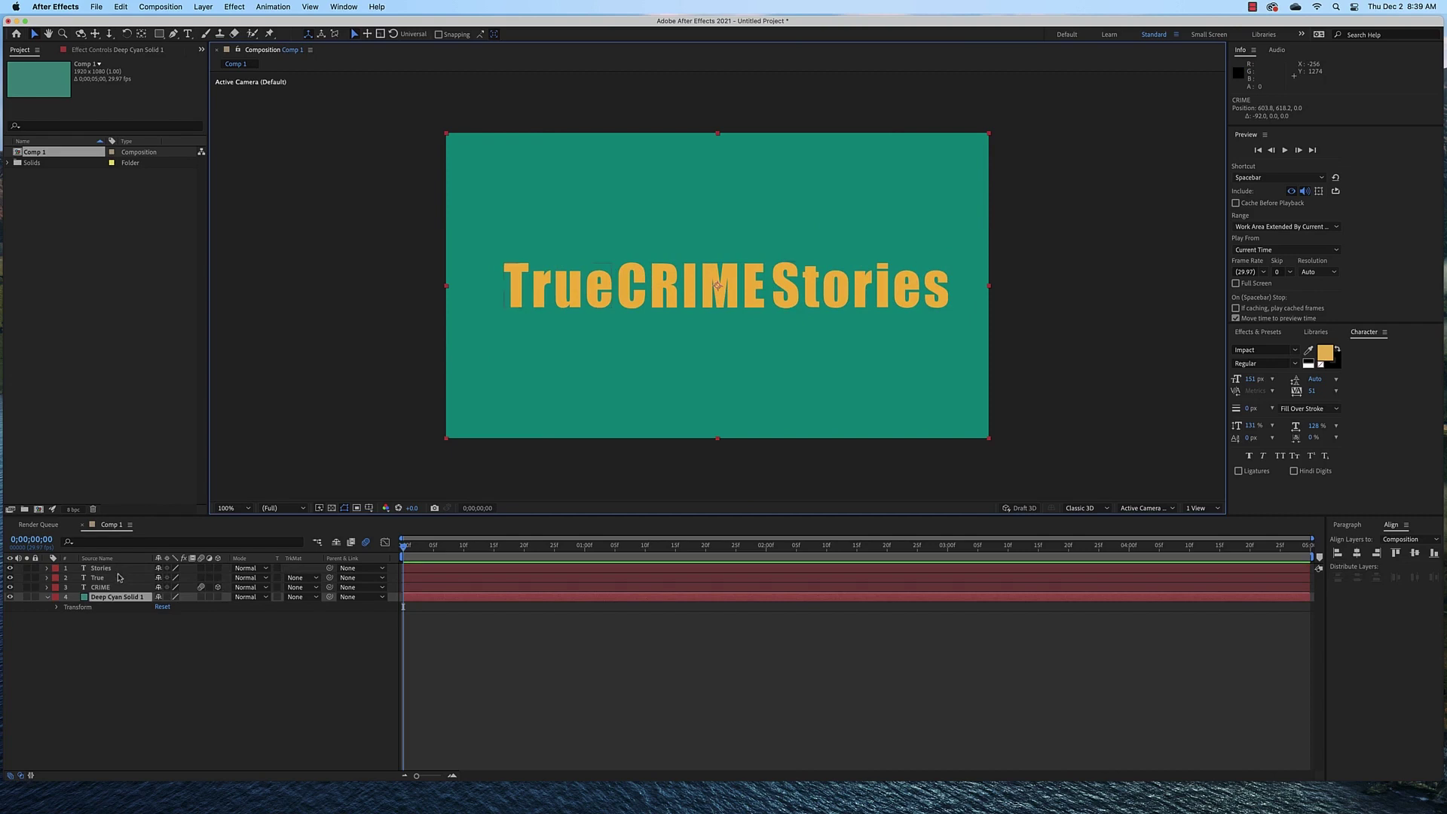
Draw a rectangular mask around Stories on its layer, then shift the mask left over CRIME.
left_click(122, 570)
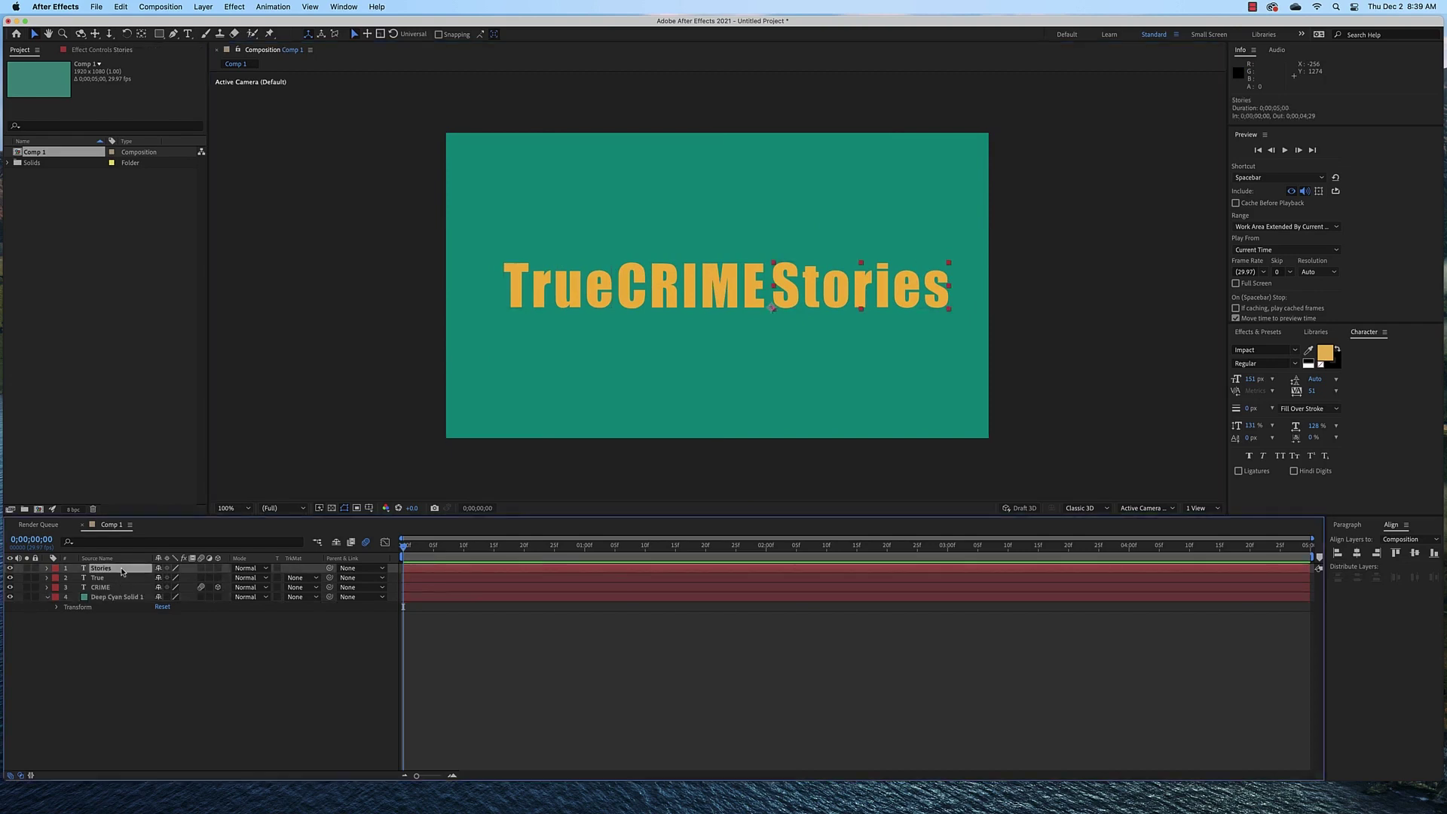
left_click(159, 34)
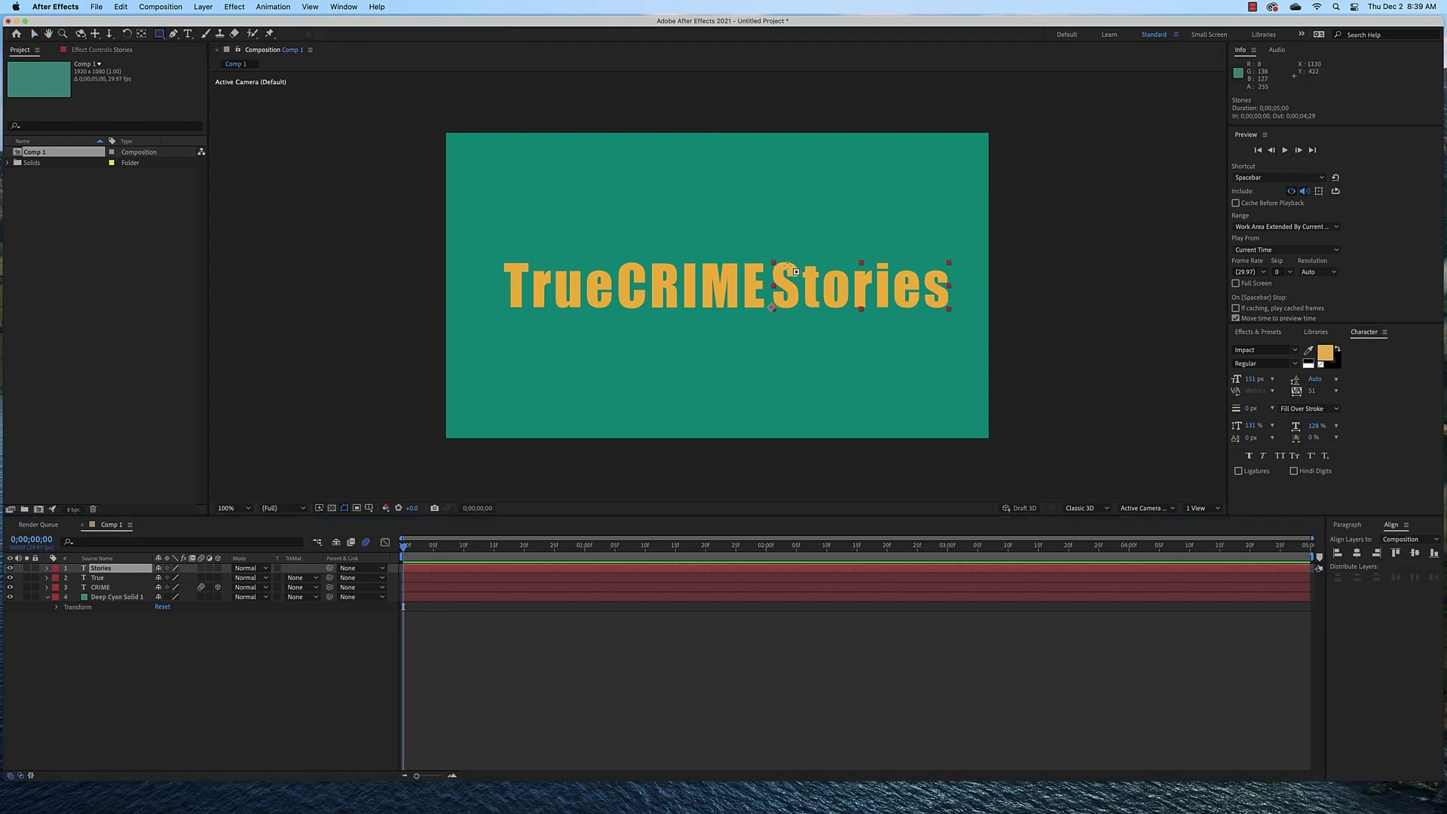
left_click_drag(765, 253, 954, 315)
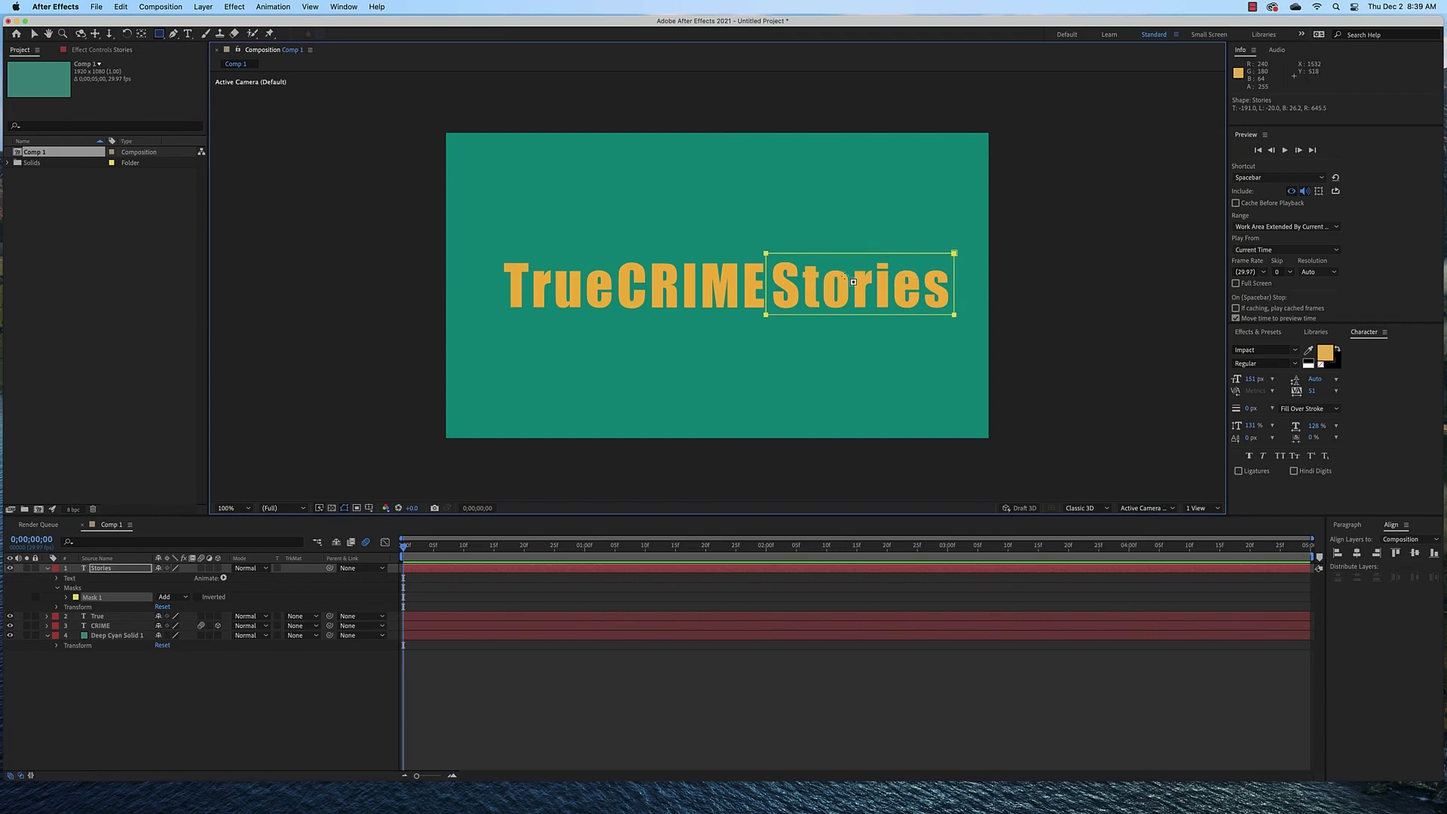
left_click(35, 34)
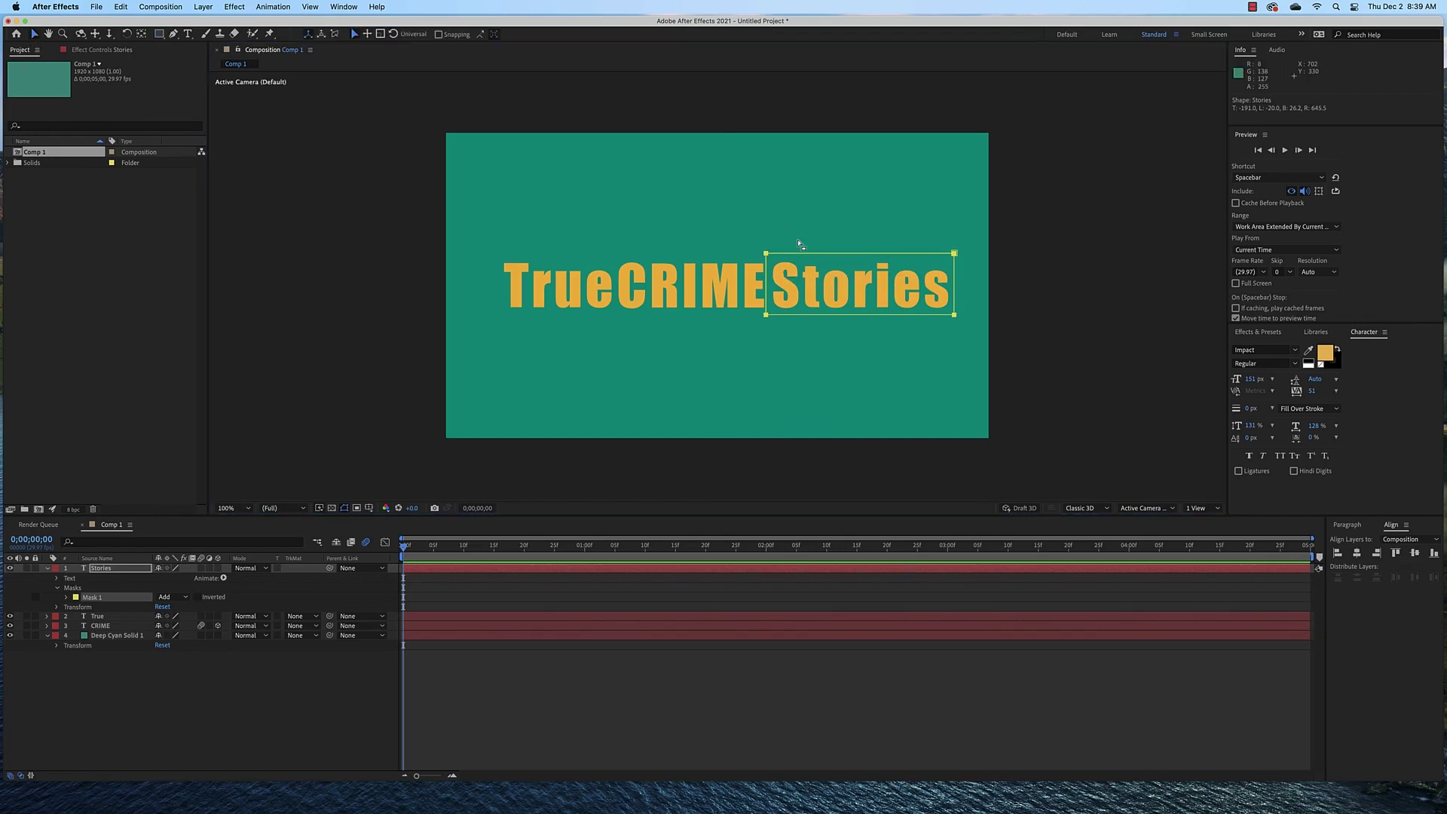
left_click_drag(913, 257, 729, 253)
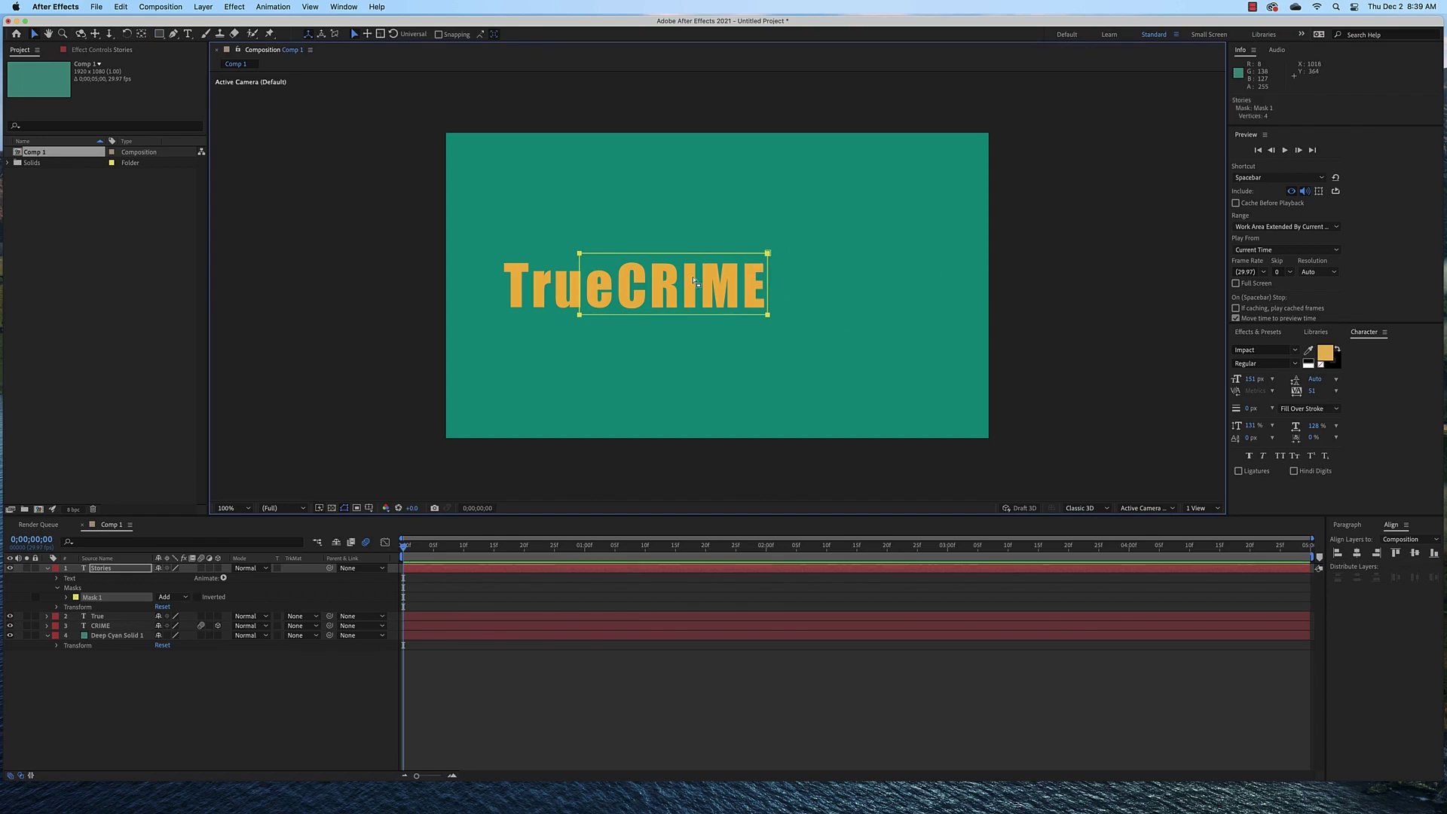
On the True layer, draw a rectangular mask around True and drag it over CRIME.
left_click(190, 609)
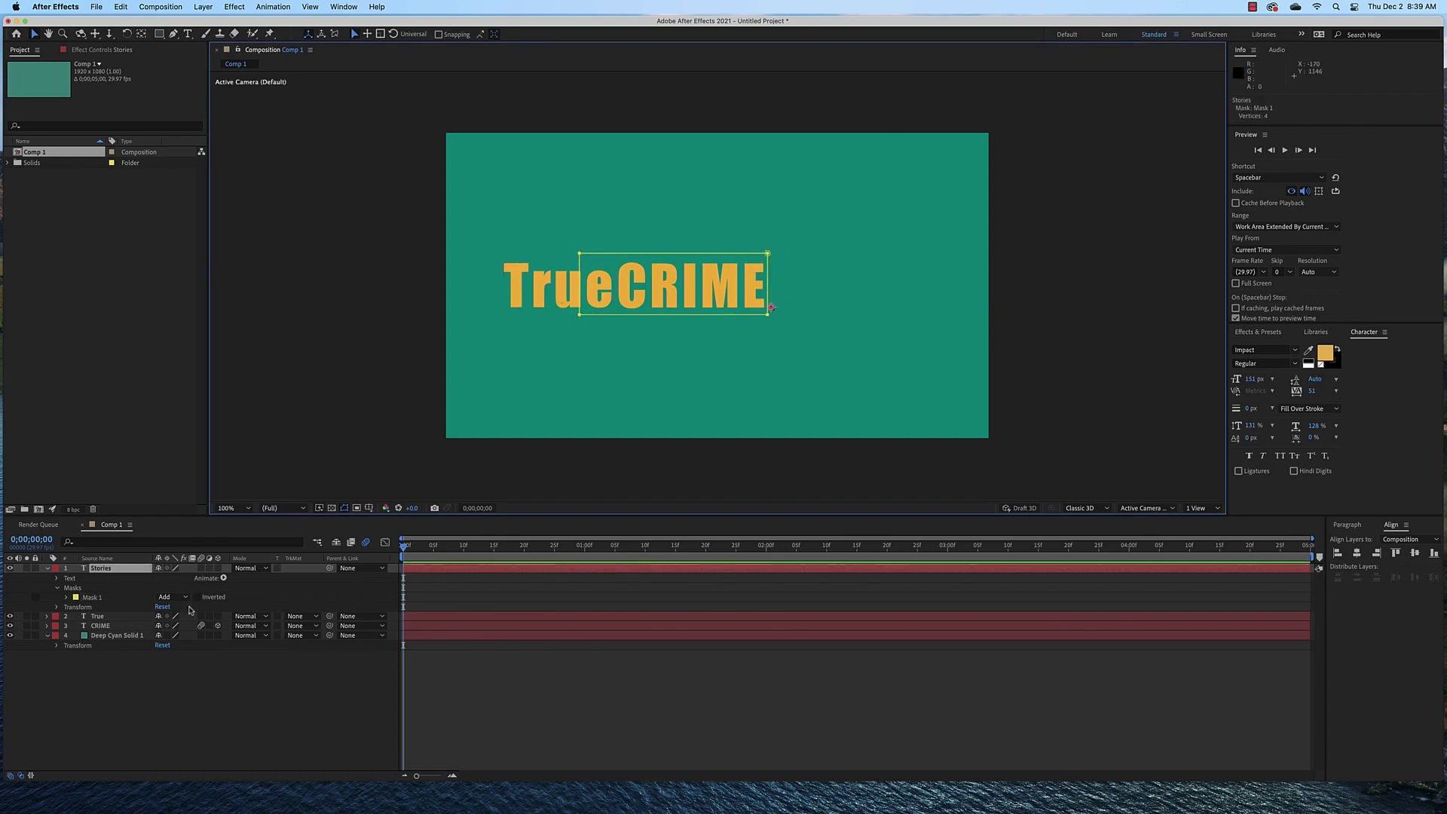
left_click(47, 568)
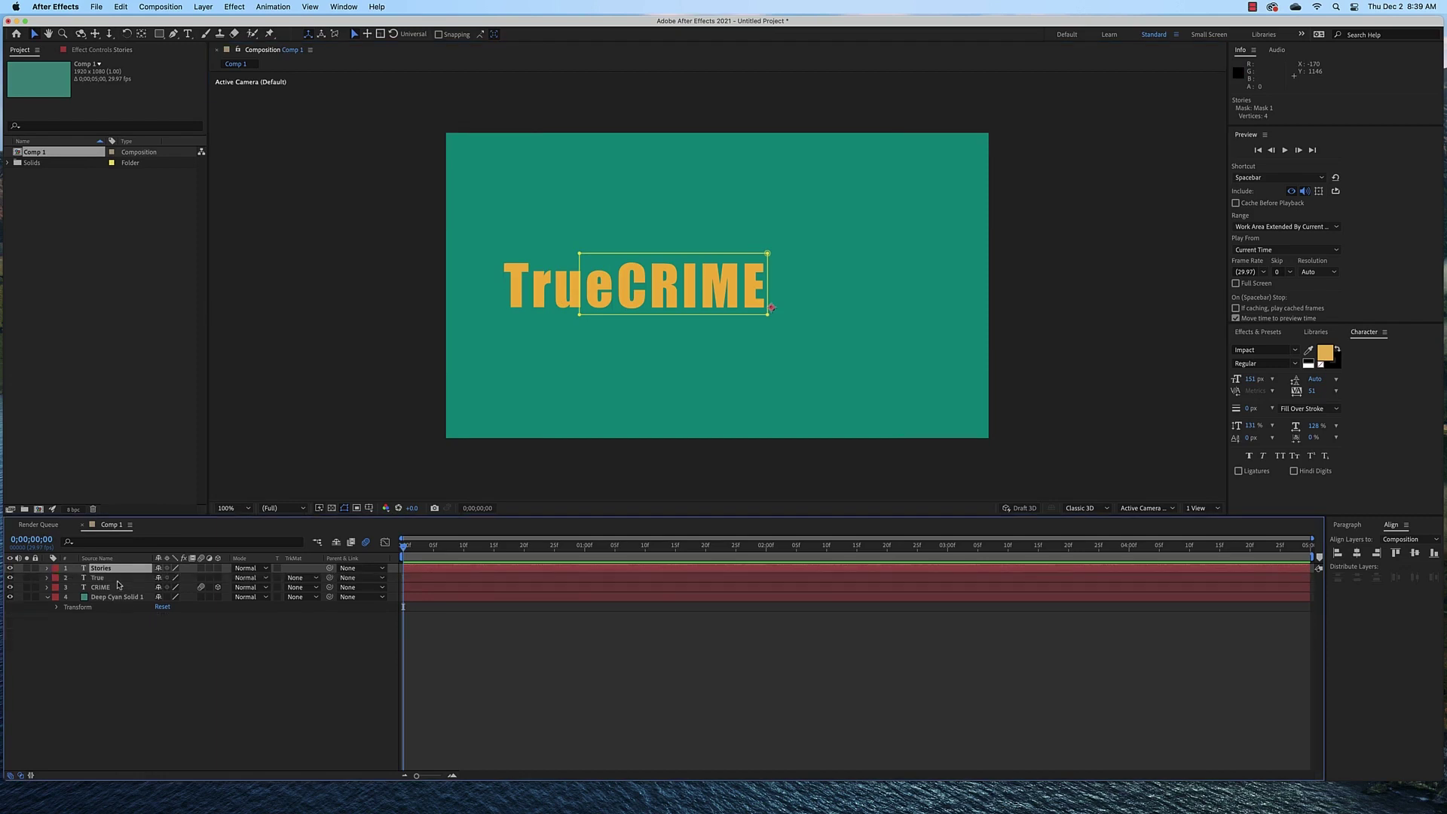
left_click(117, 578)
key("q")
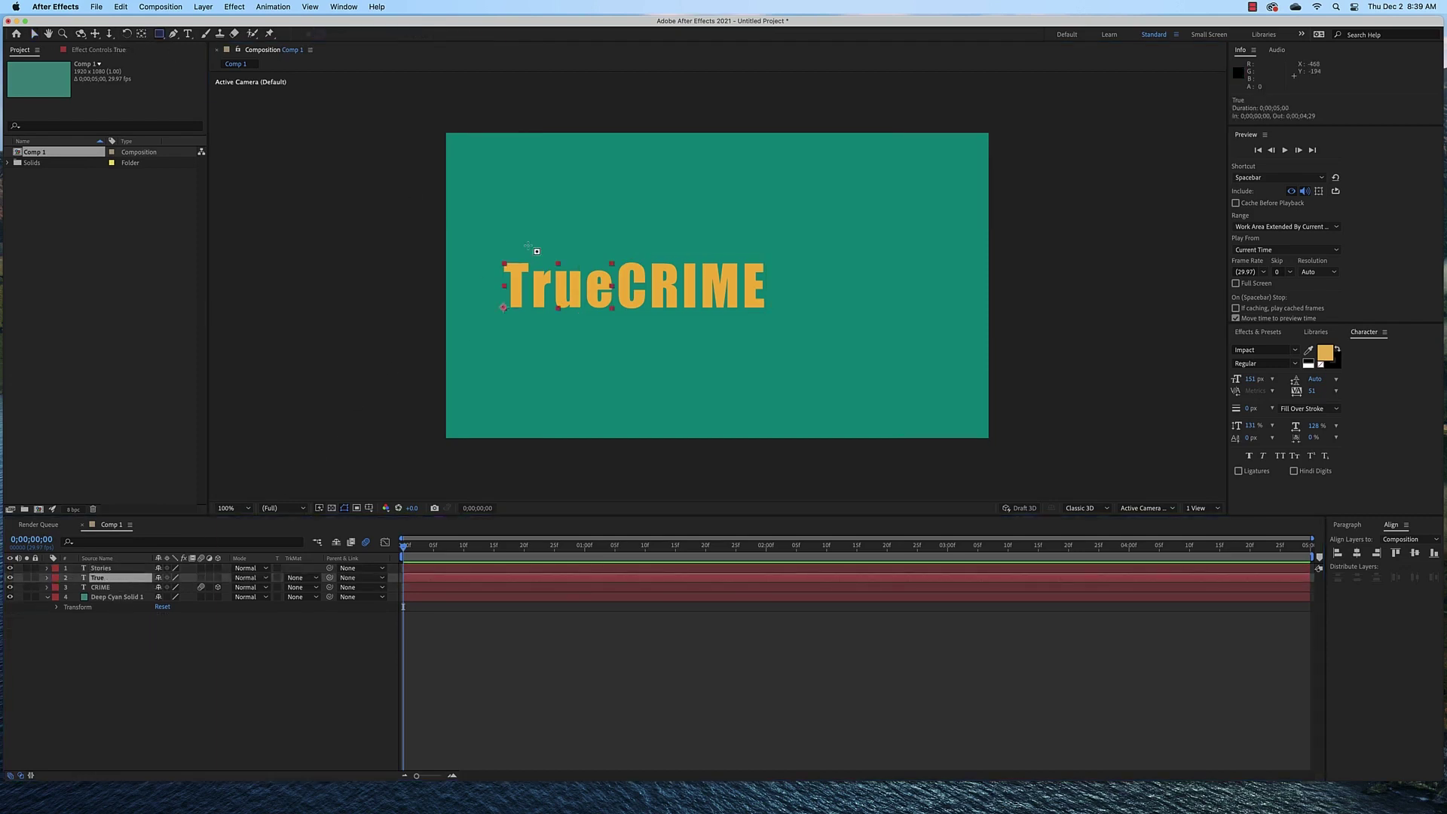
left_click_drag(485, 252, 634, 316)
left_click(34, 33)
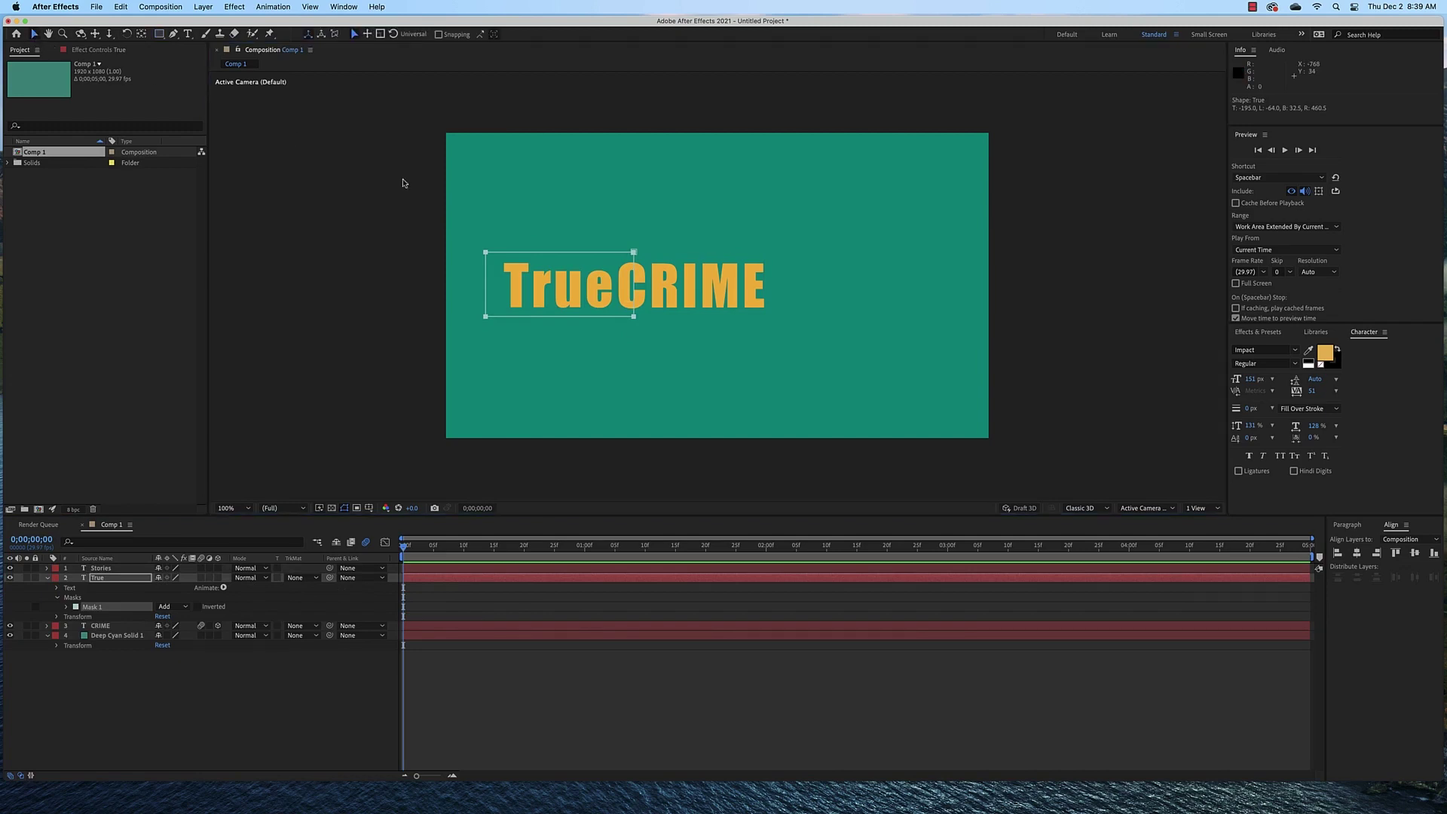
left_click_drag(561, 254, 687, 262)
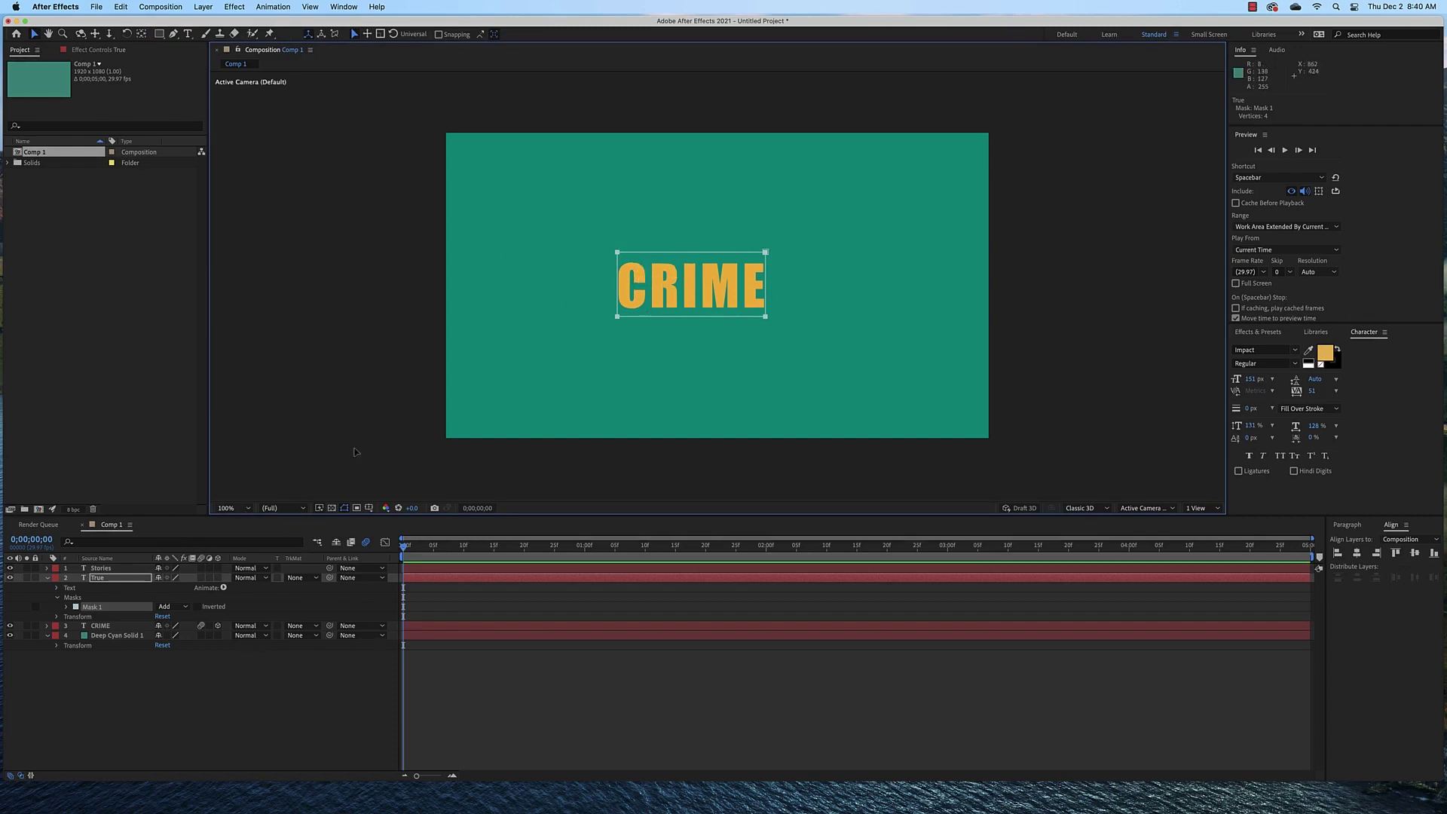
Shift Stories and CRIME a few pixels right so the three words are evenly spaced.
left_click(47, 569)
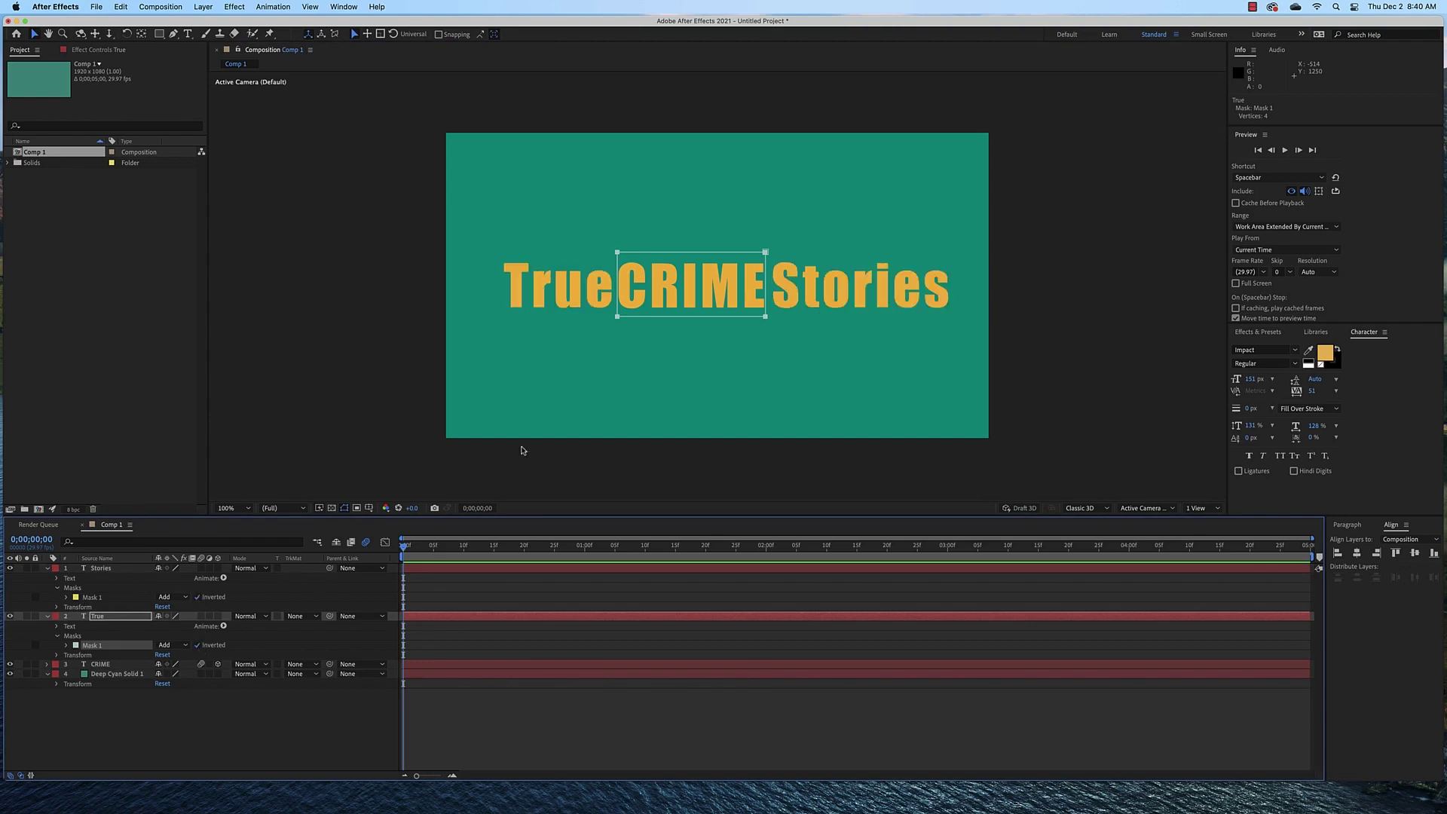
left_click_drag(859, 286, 876, 287)
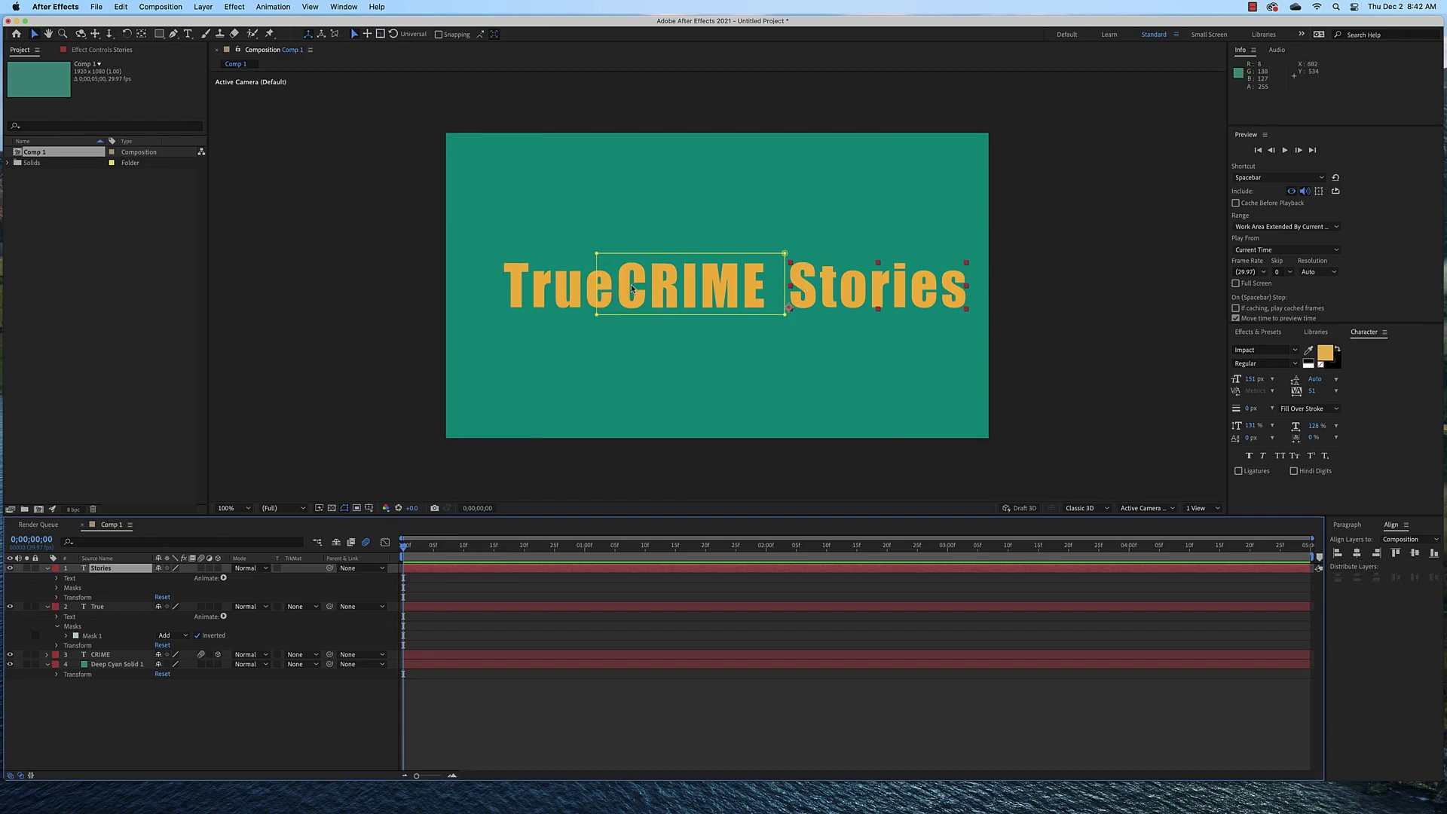
left_click(731, 294)
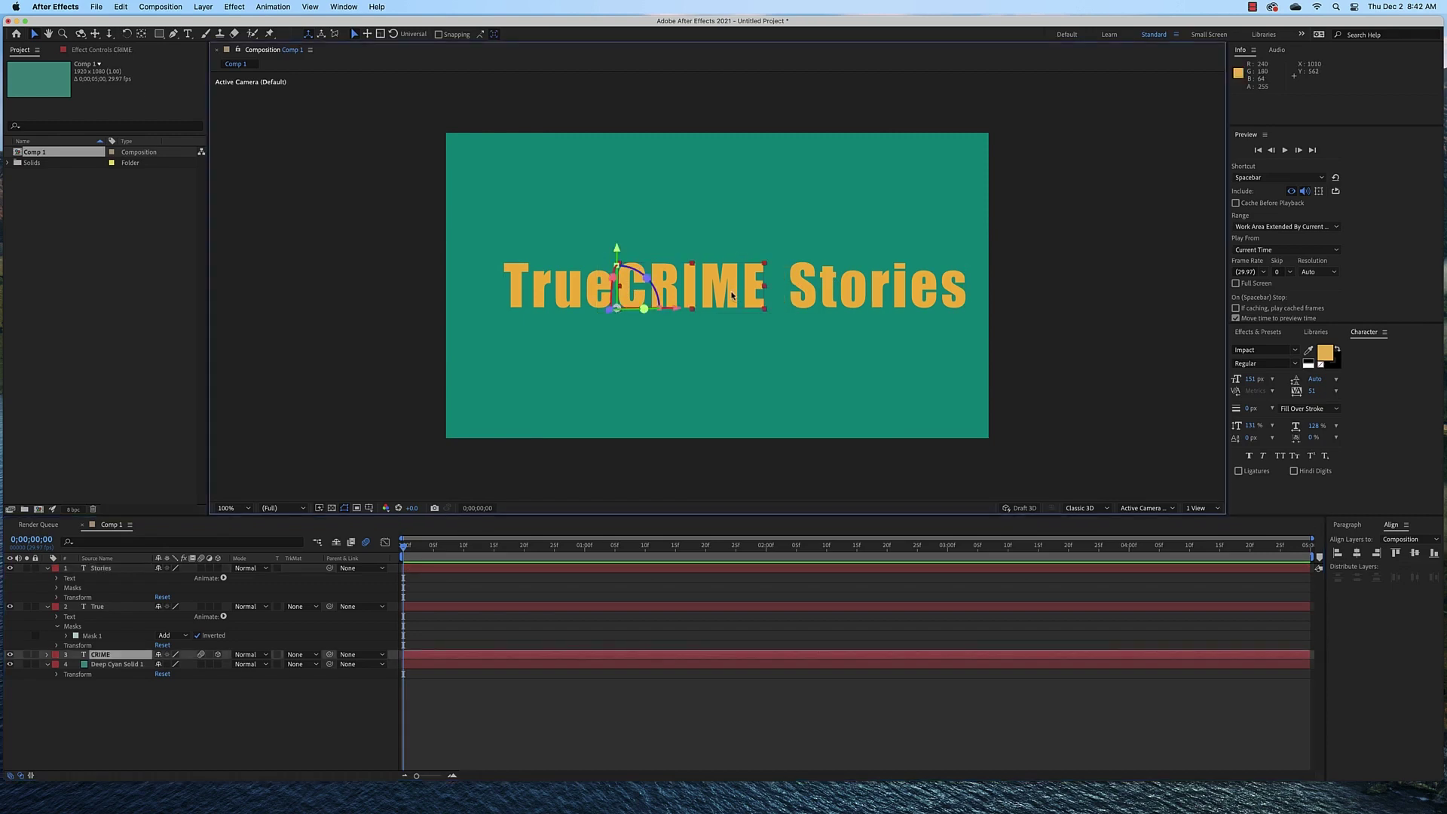
left_click_drag(732, 295, 748, 294)
left_click(734, 354)
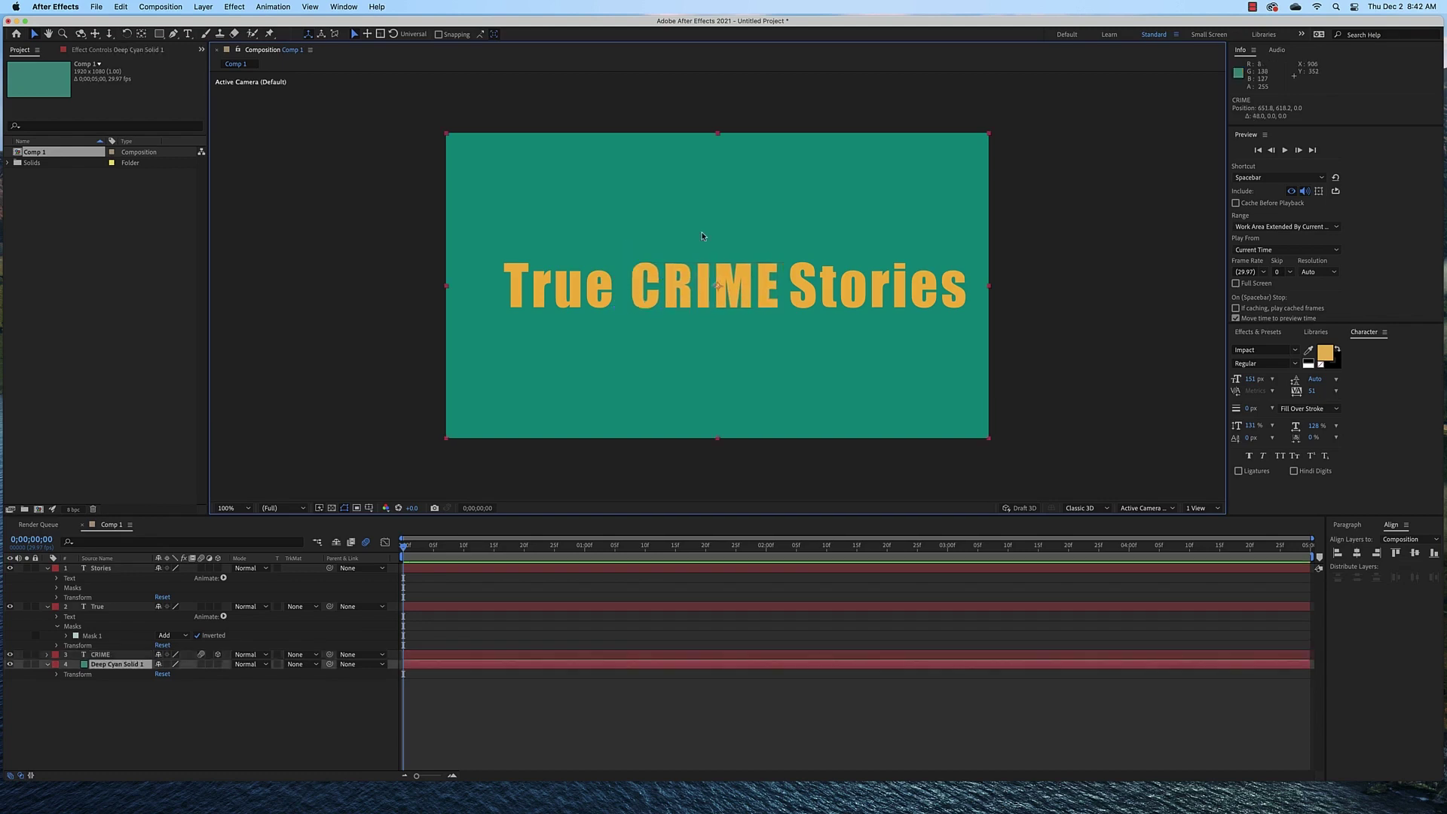
left_click(130, 571)
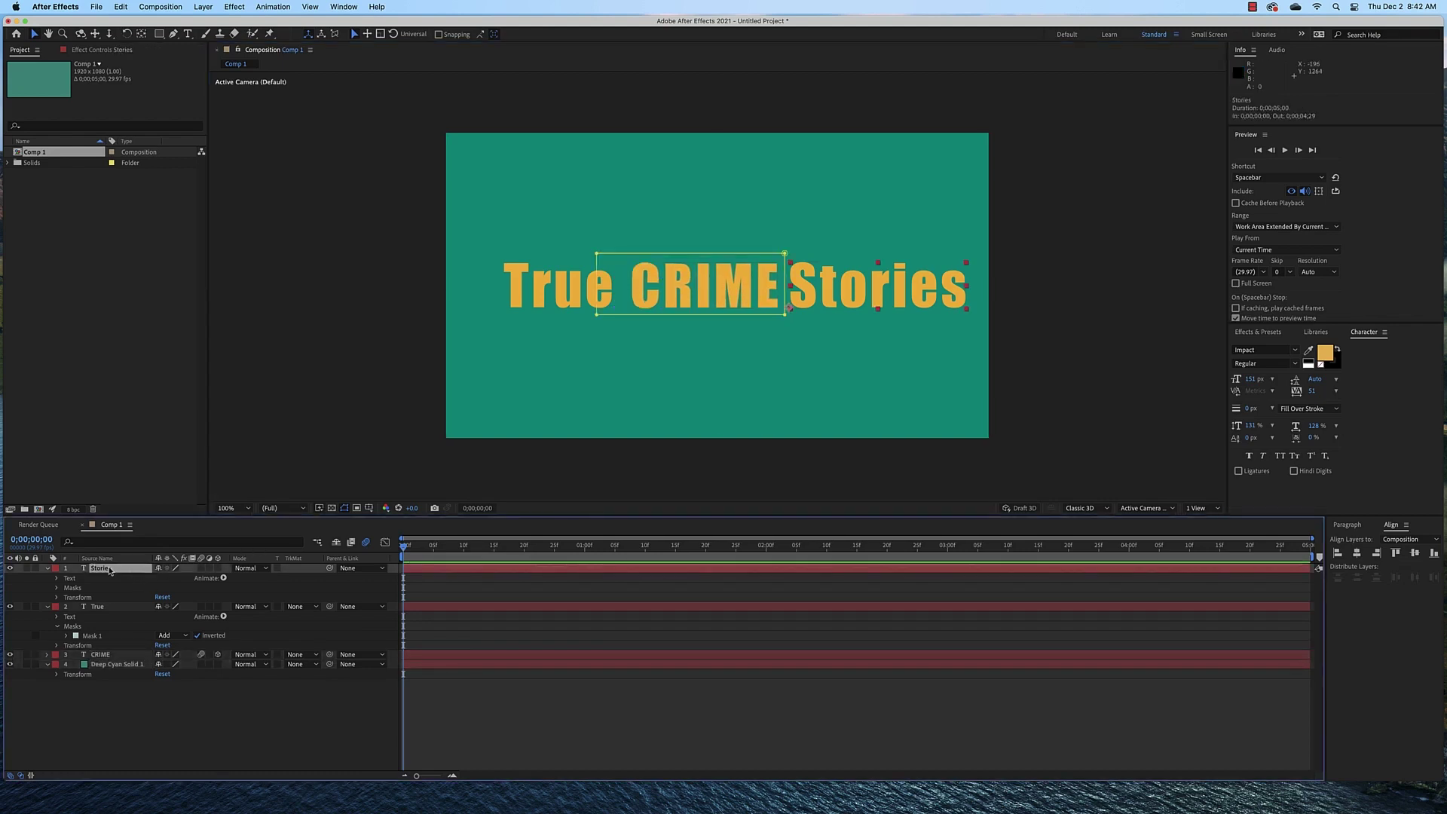
left_click(56, 597)
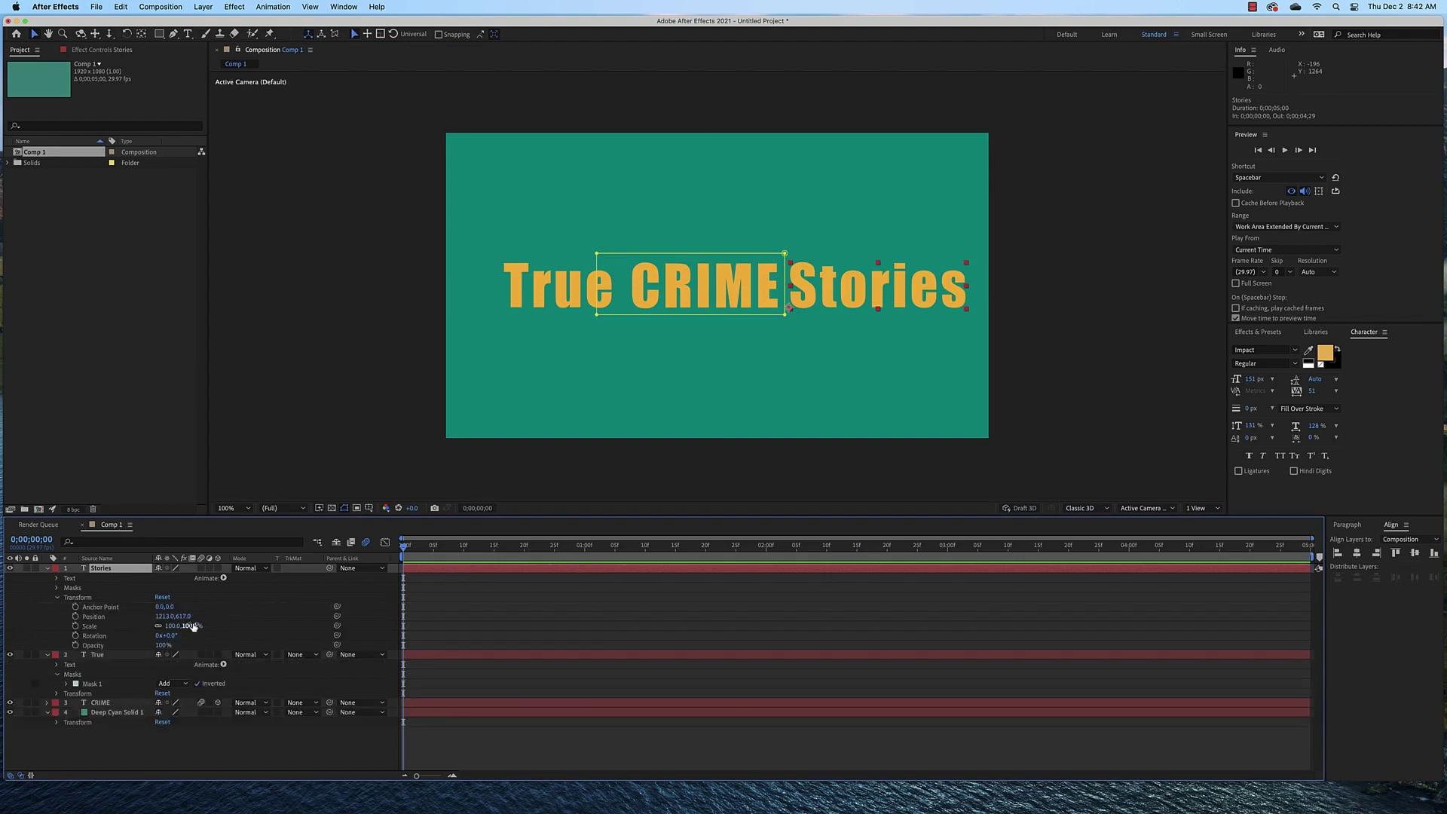
left_click(166, 618)
key("Tab")
left_click(165, 616)
type("1071")
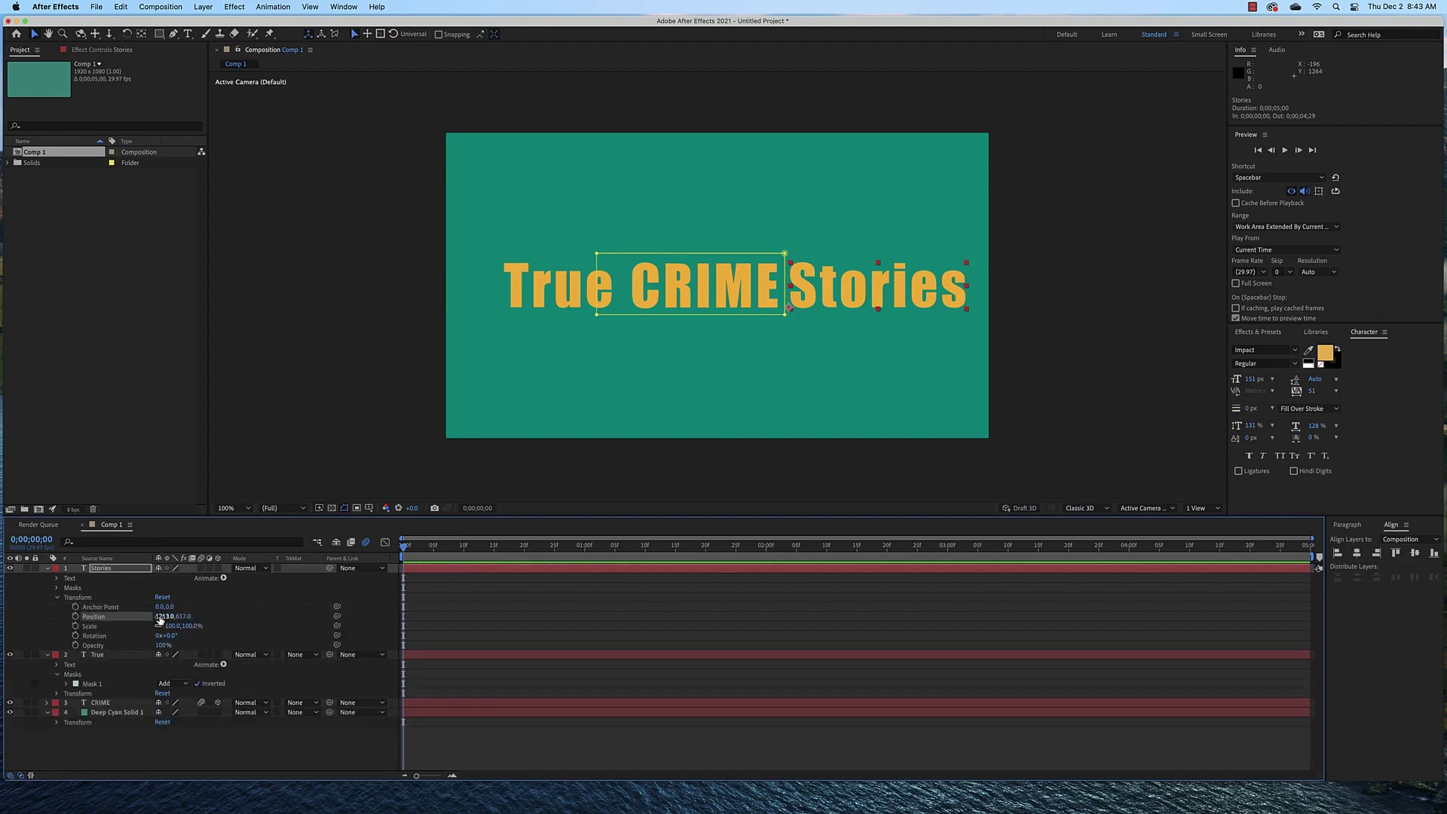
key("Return")
key("super+z")
key("super+z")
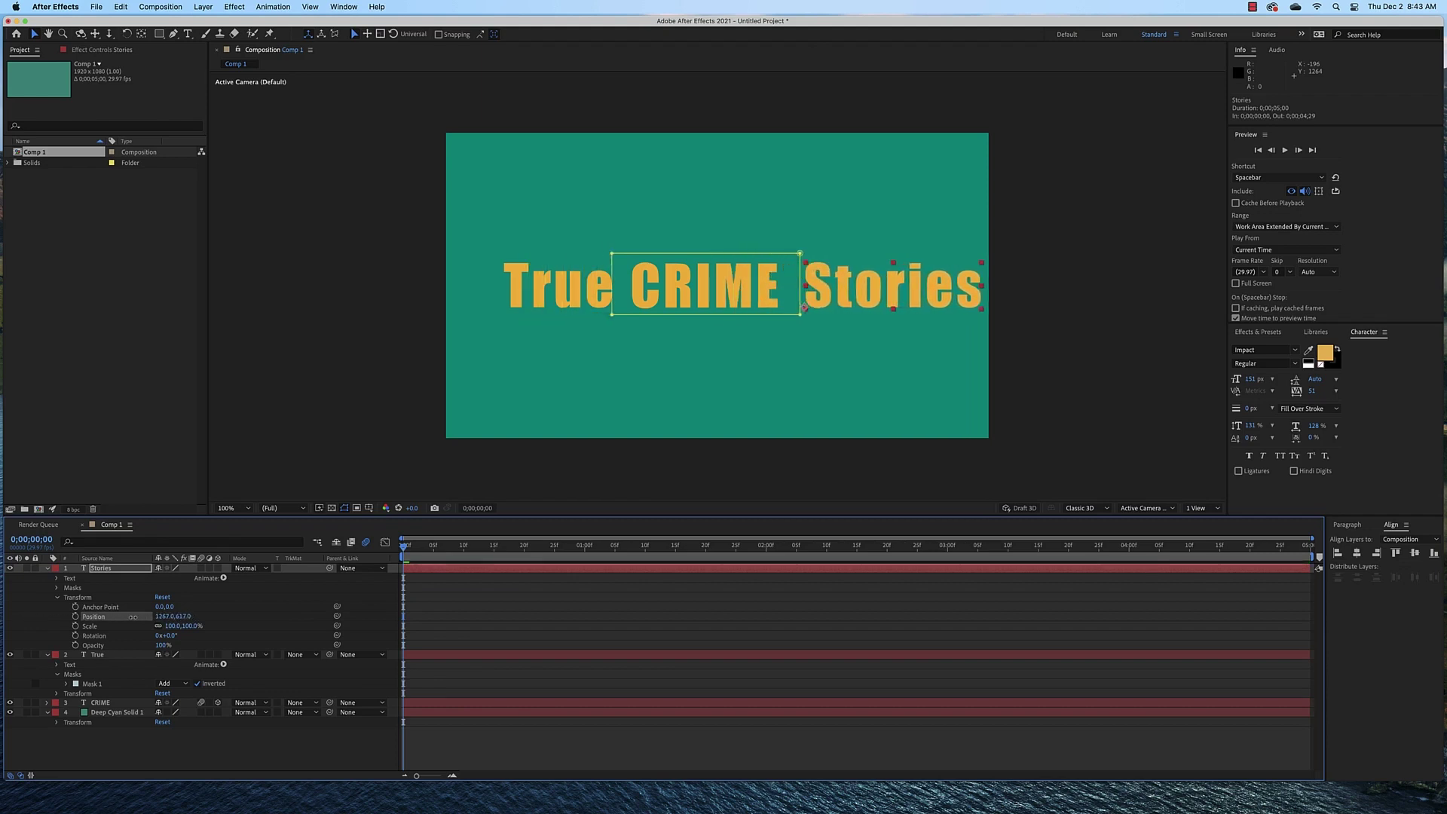
key("super+shift+z")
key("super+shift+z")
key("super+z")
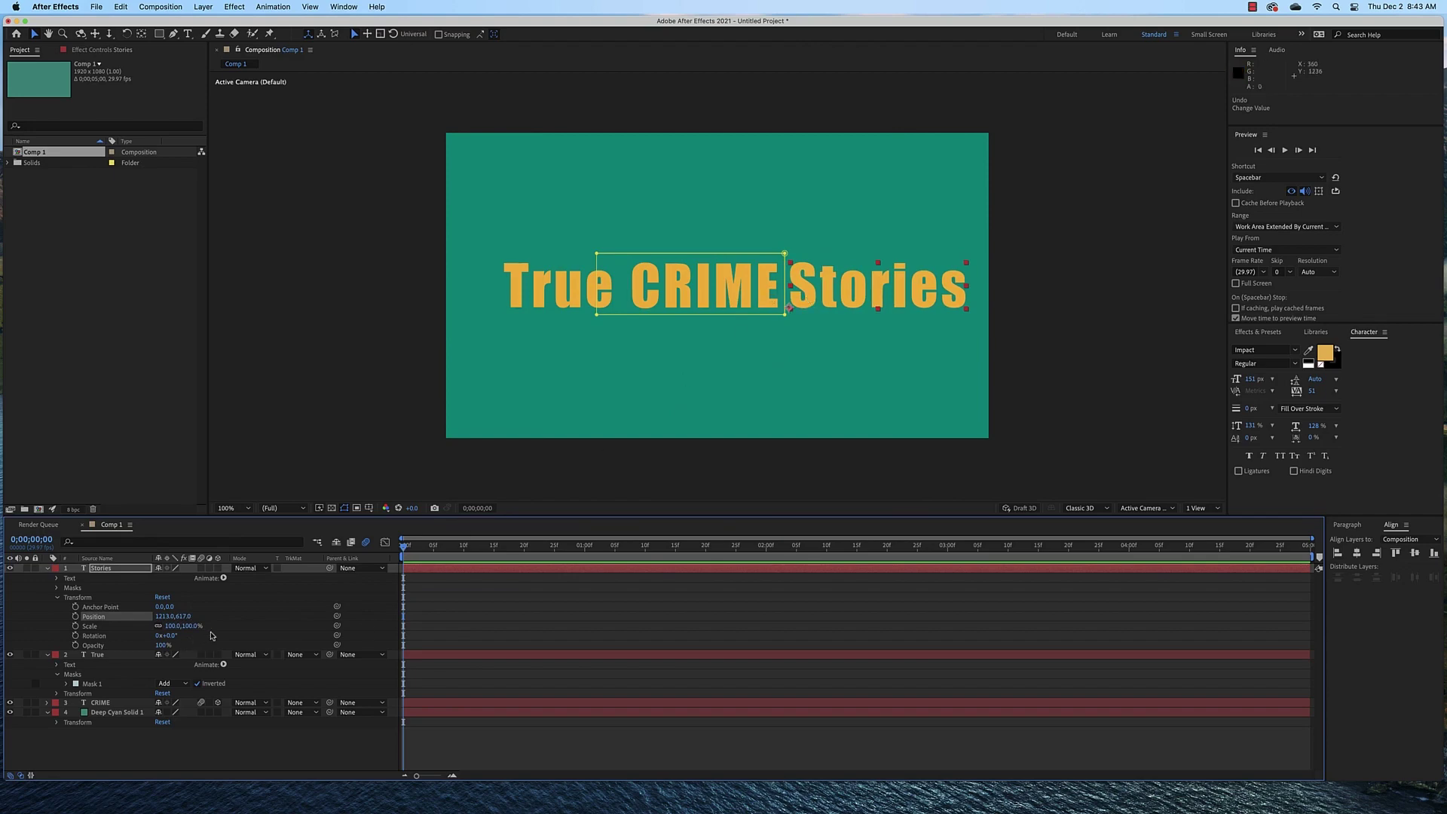
left_click(56, 601)
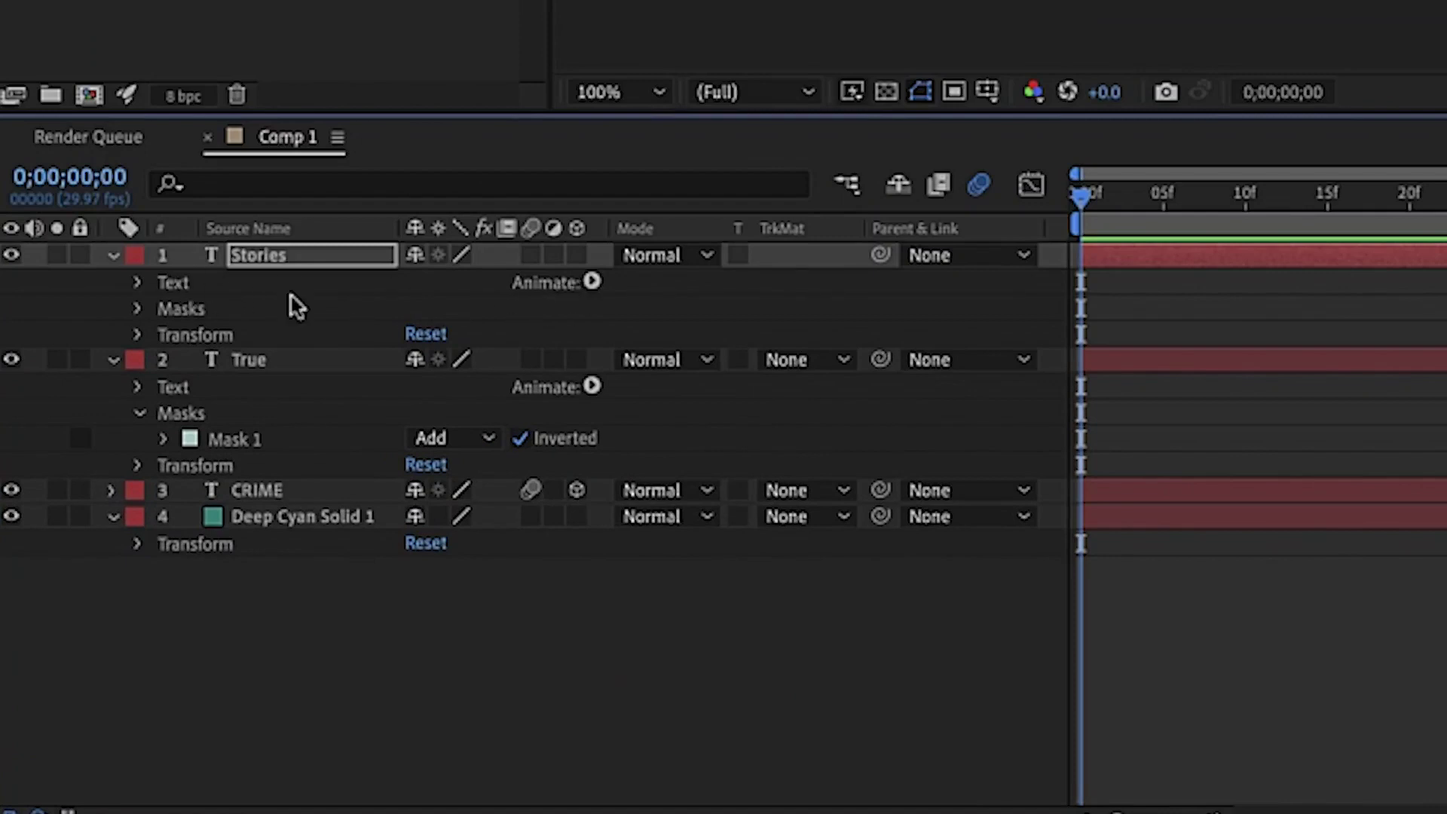
Add a Position animator to Stories and scrub its X offset to -346.0.
left_click(592, 283)
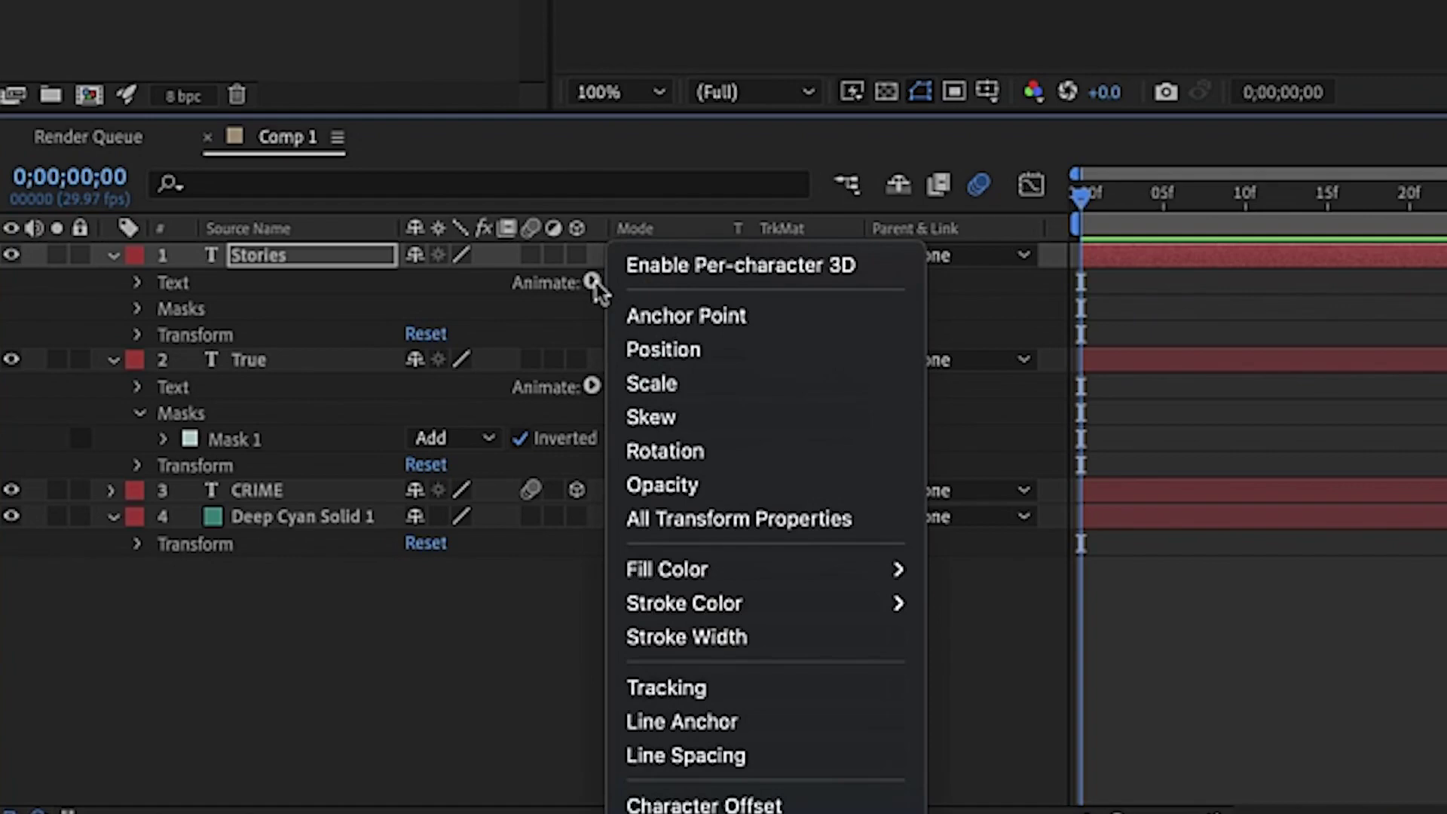
left_click(727, 348)
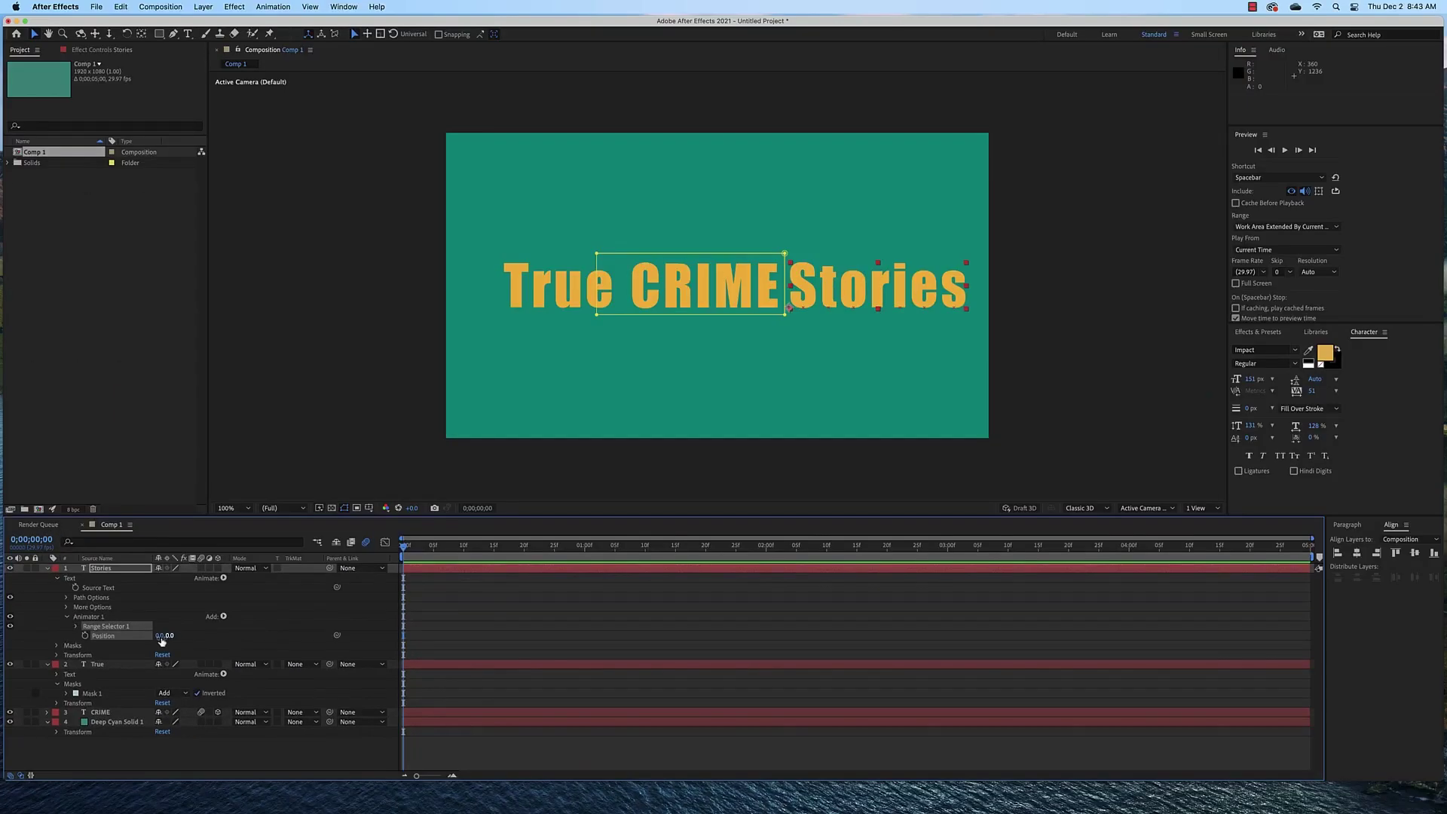
left_click_drag(144, 637, 286, 637)
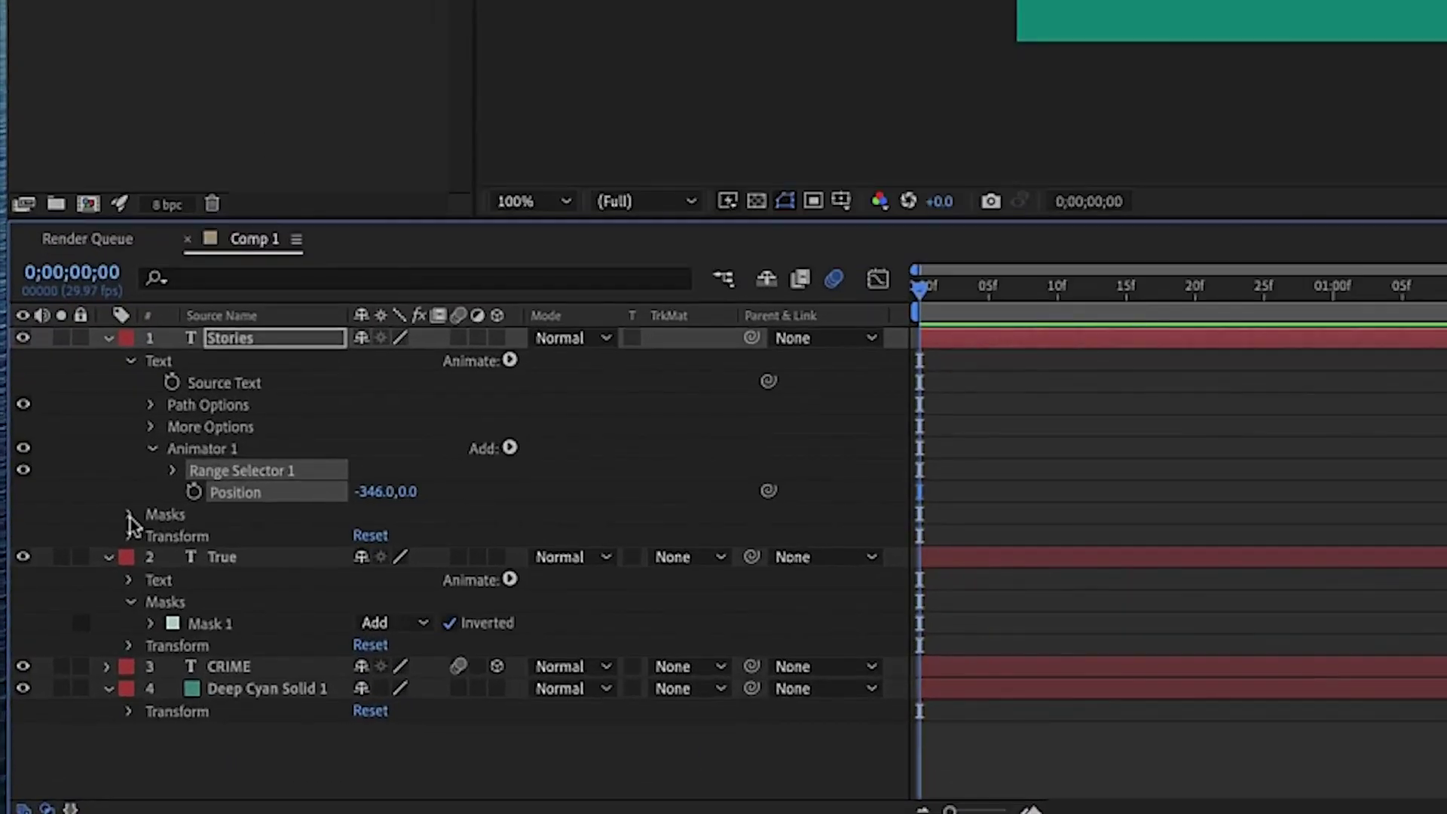
Feather the Stories Mask 1 edge, settling on 8.0,8.0 pixels.
left_click(57, 644)
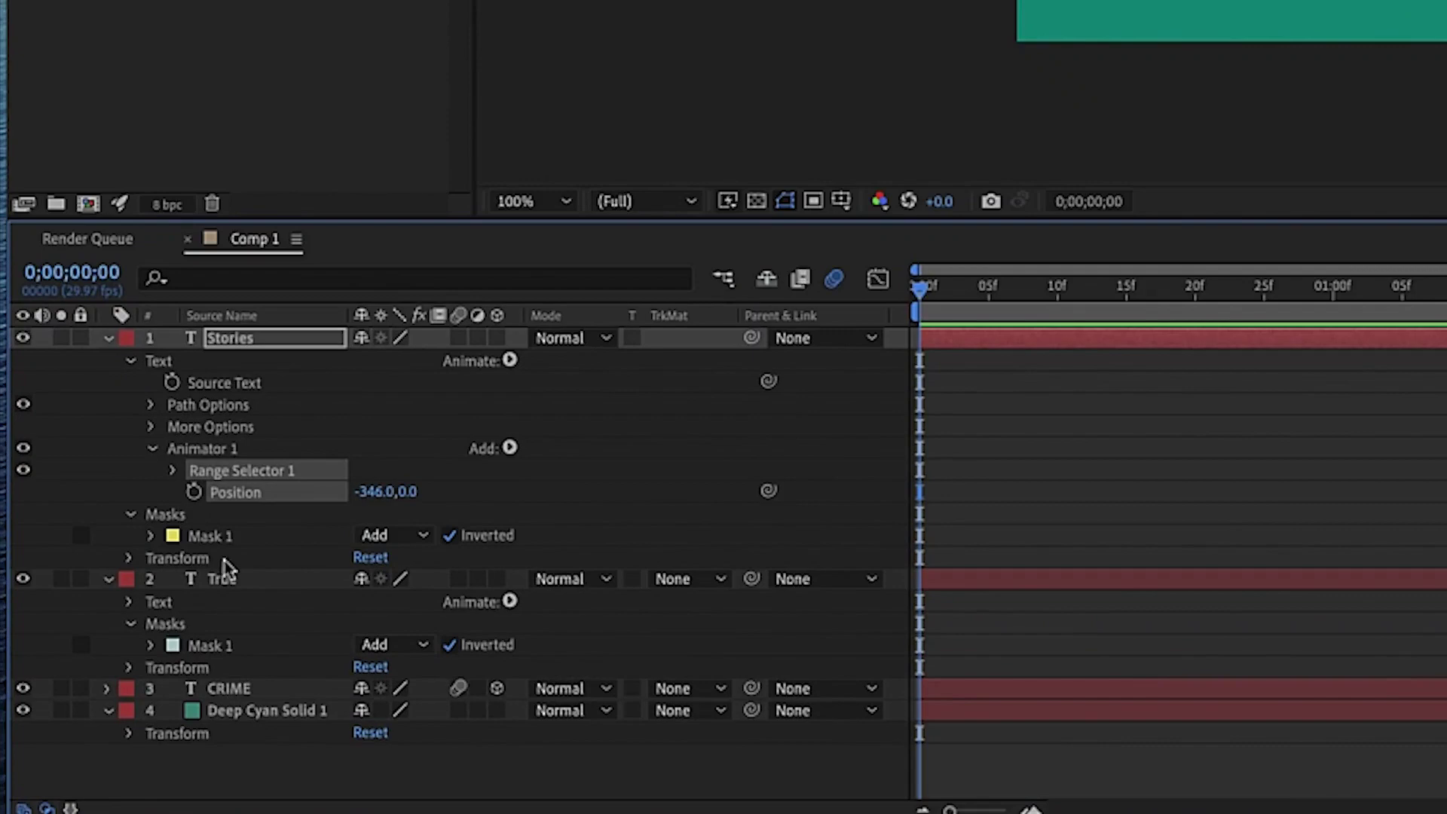
left_click(151, 536)
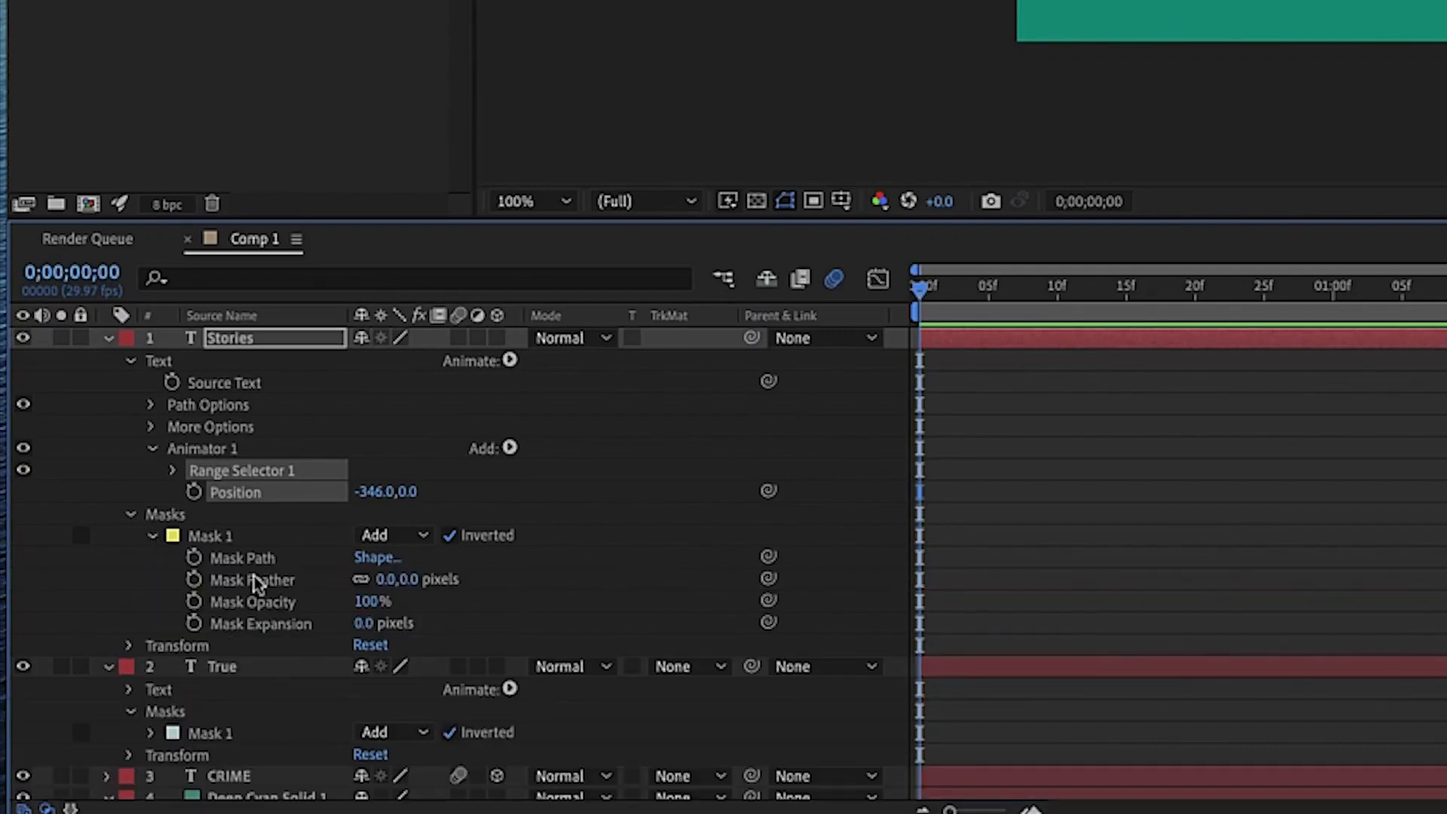
left_click(421, 582)
left_click_drag(421, 581, 449, 583)
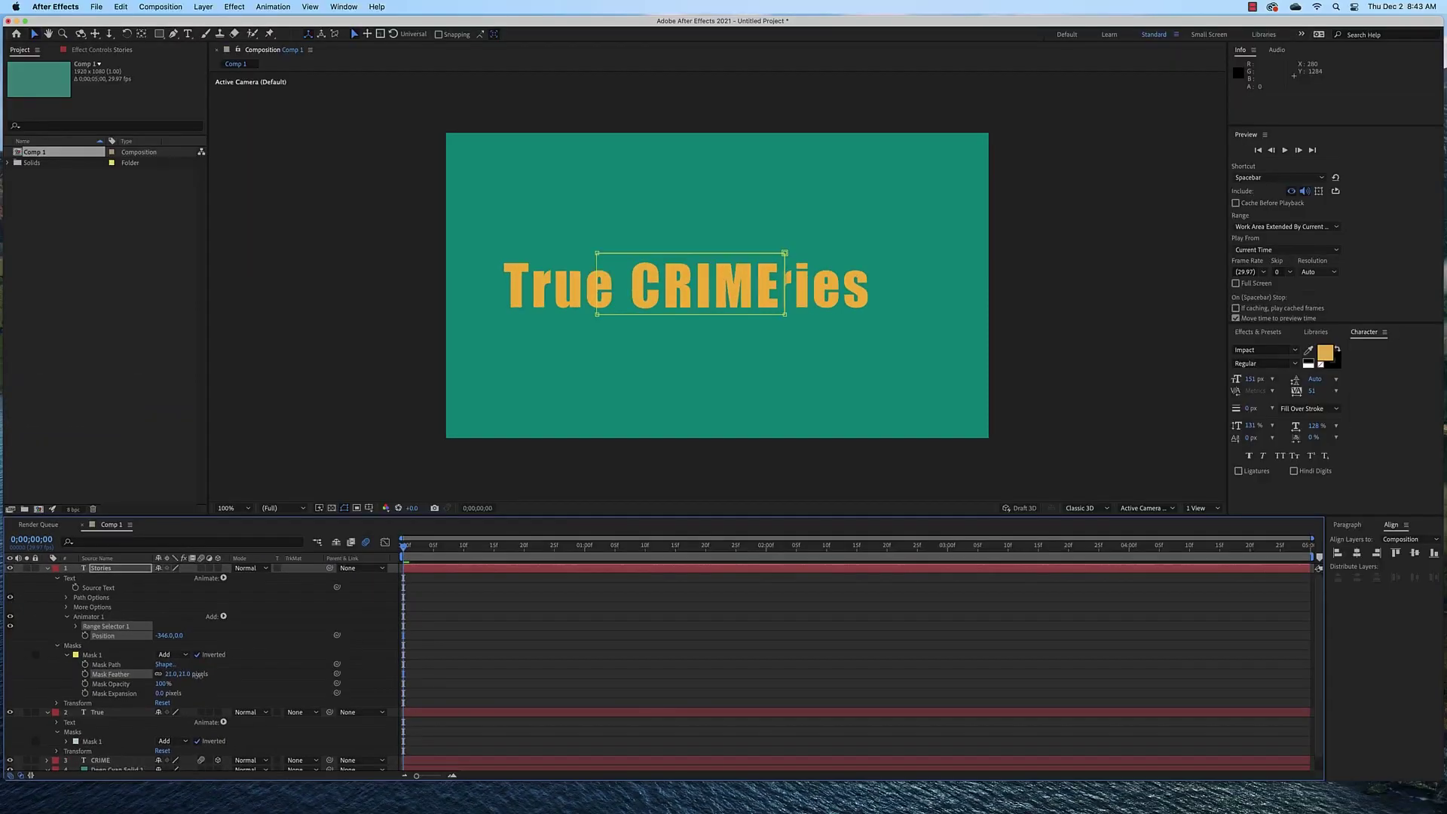
left_click_drag(186, 675, 189, 674)
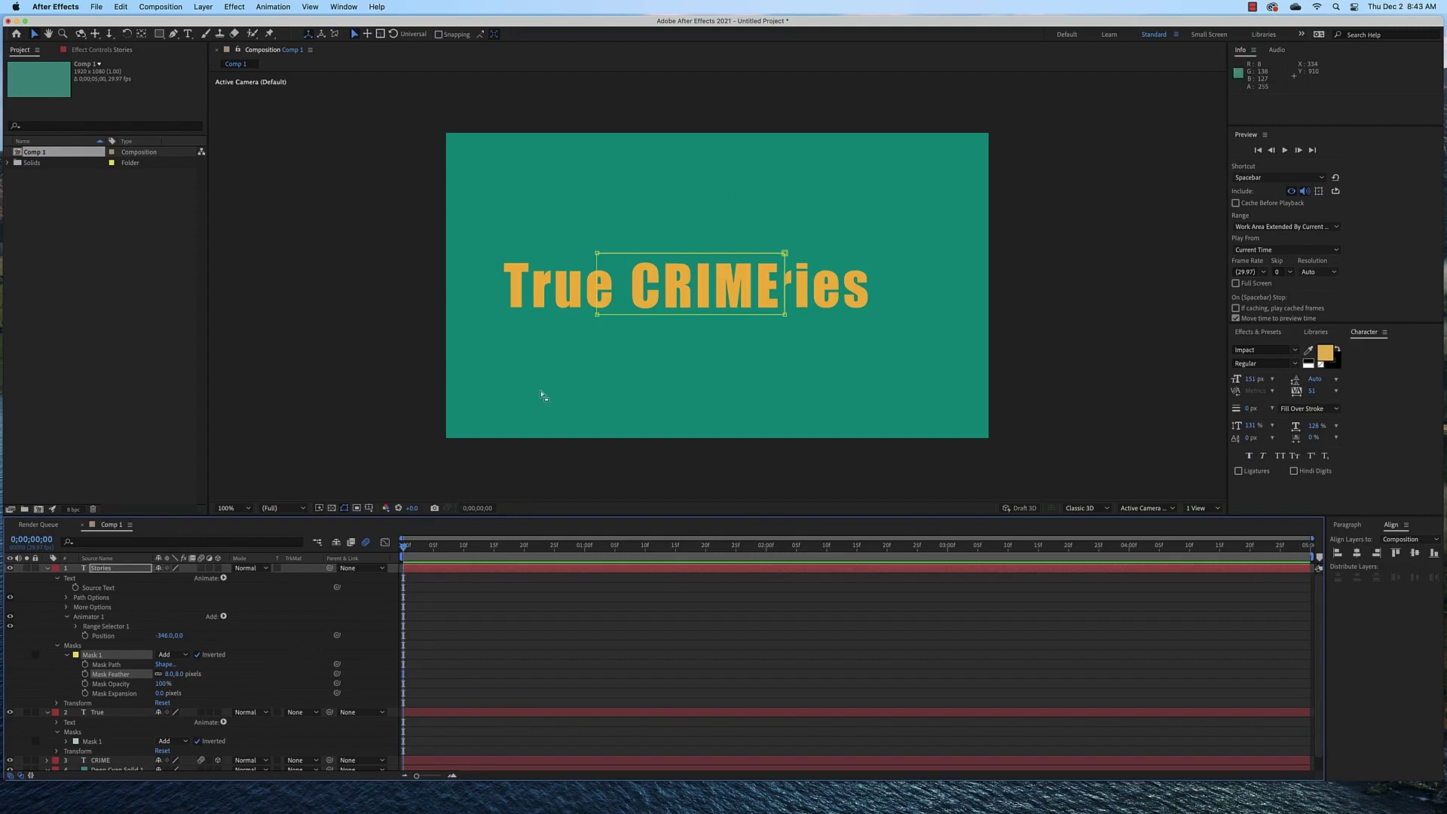
Give True's mask an 8-pixel feather.
left_click(558, 292)
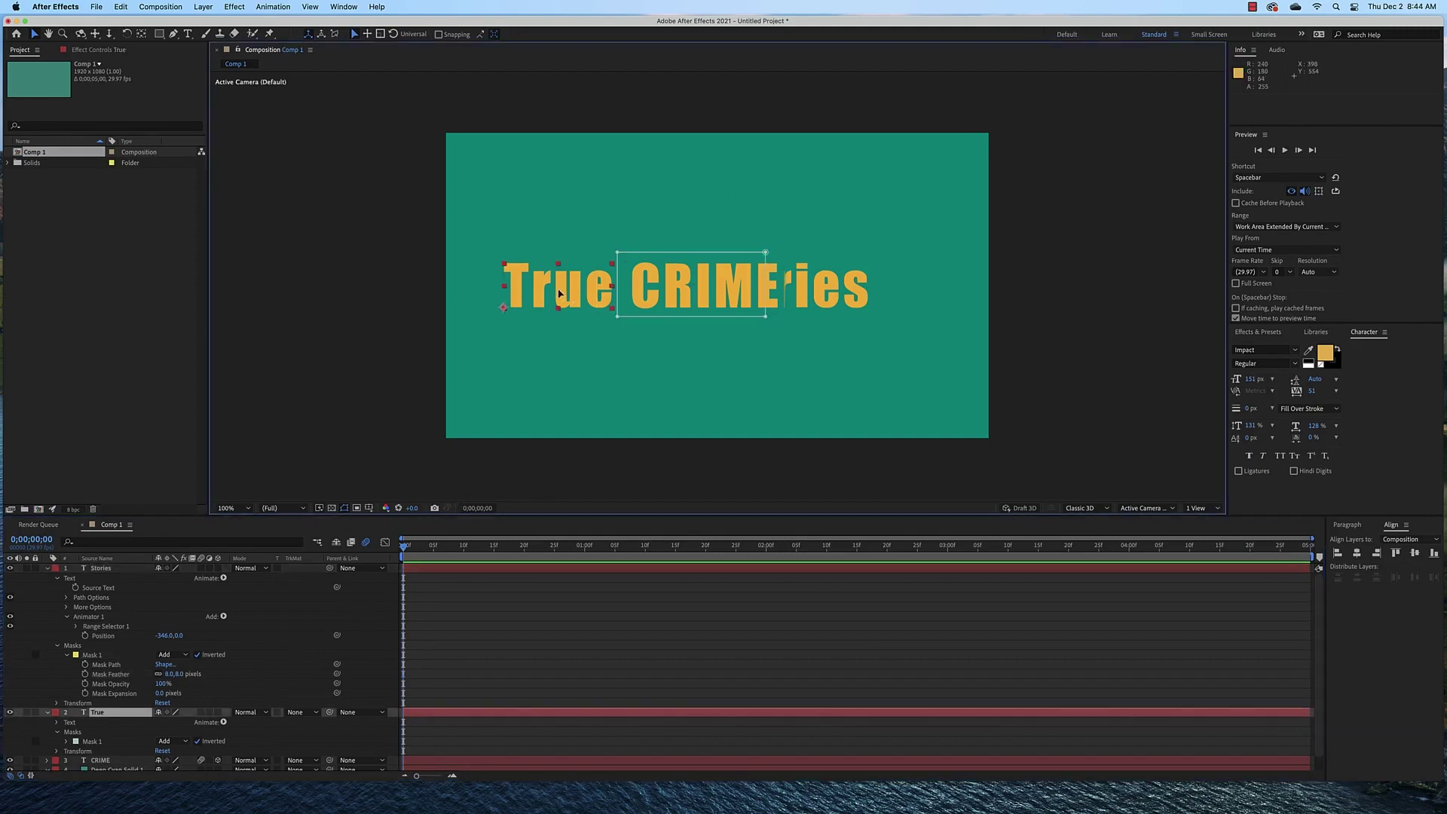
left_click(47, 568)
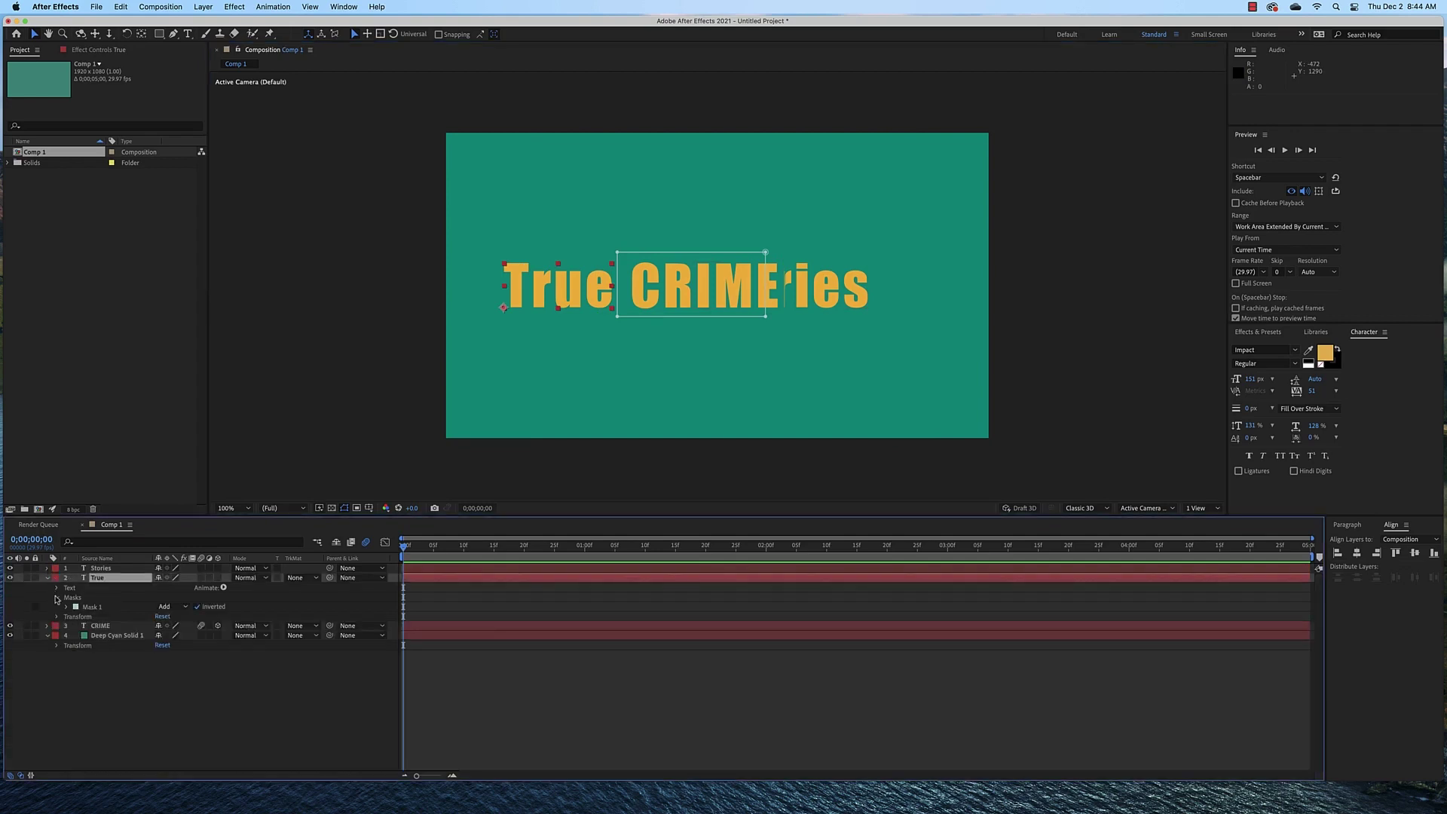
left_click(67, 607)
left_click(175, 626)
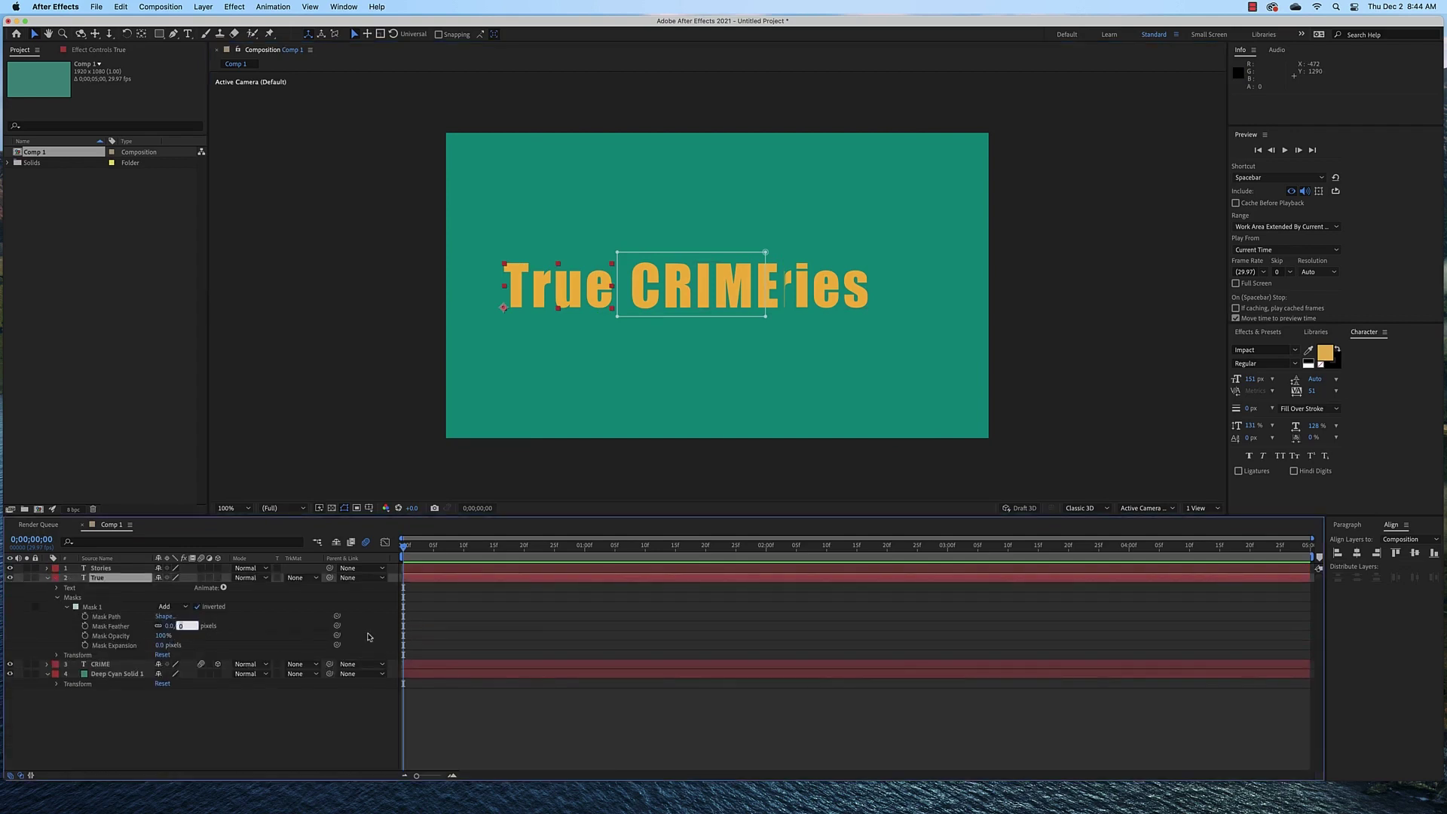
type("8")
key("Return")
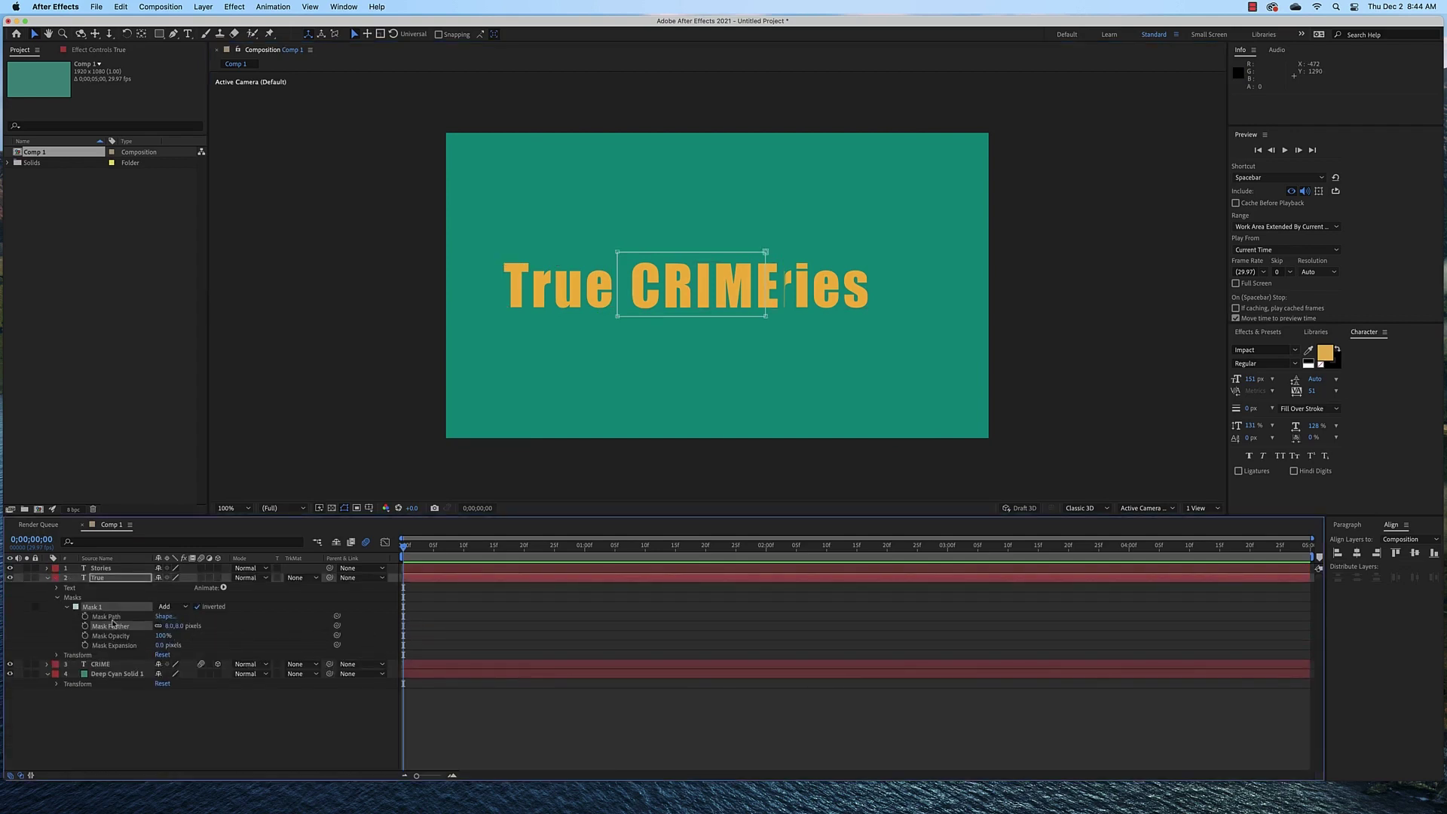
left_click(66, 608)
Add a Position animator to True and offset X to 447.0 so it hides behind its mask.
left_click(69, 587)
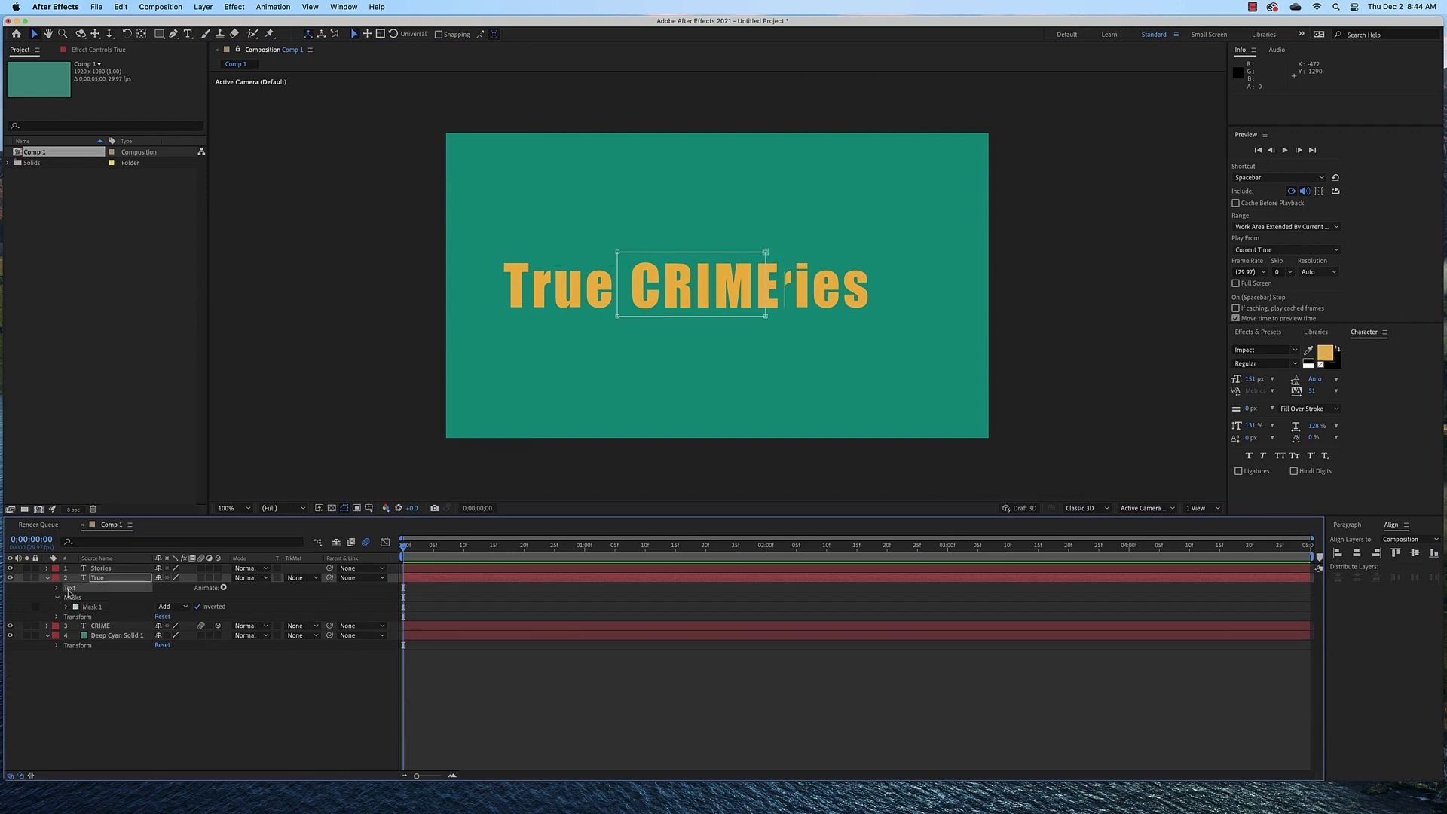
left_click(223, 588)
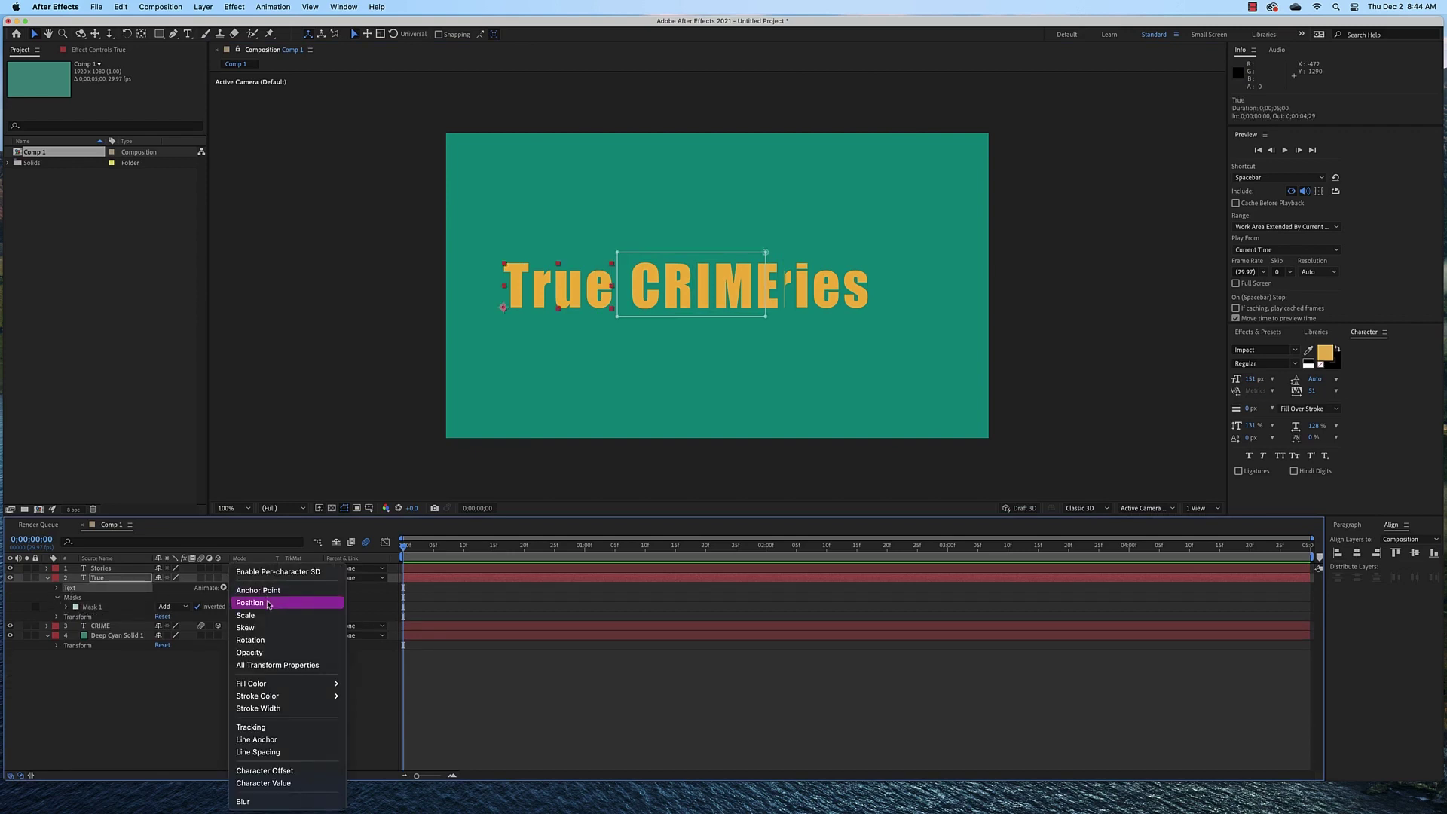
left_click(250, 603)
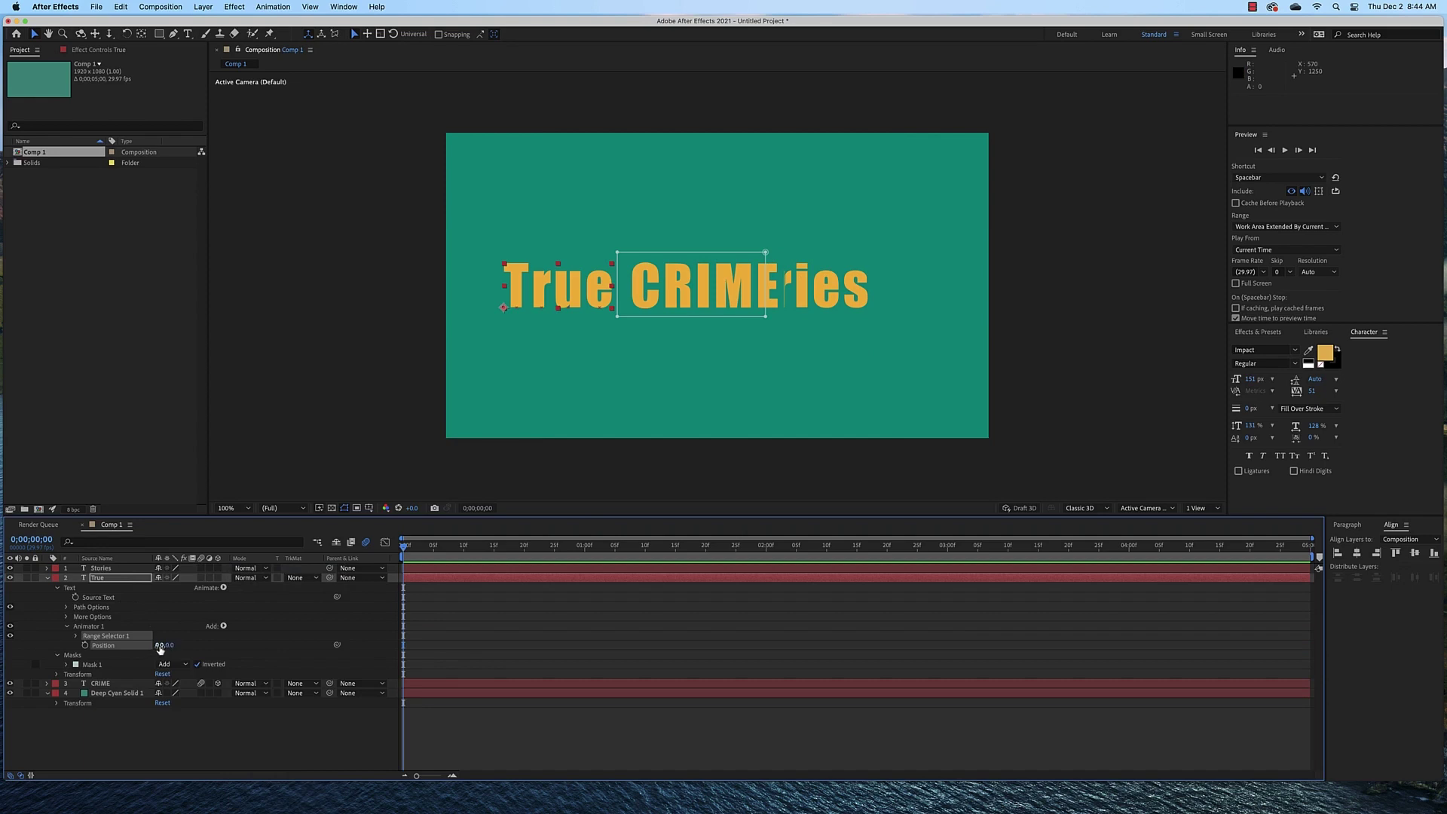
left_click_drag(160, 648, 432, 647)
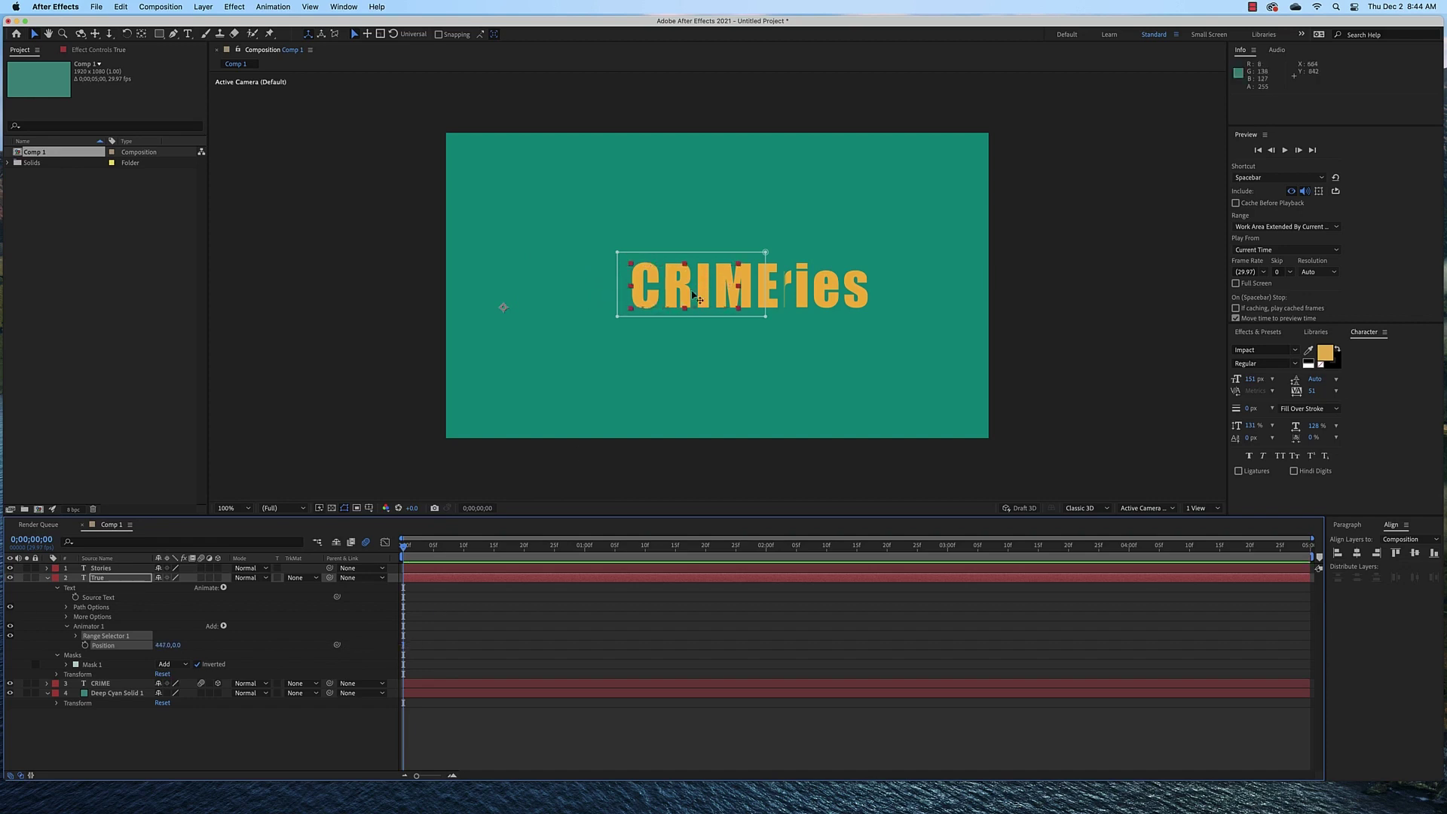
Scrub Stories' animator Position X to -442.0 so it hides, then collapse the text layers.
left_click(134, 568)
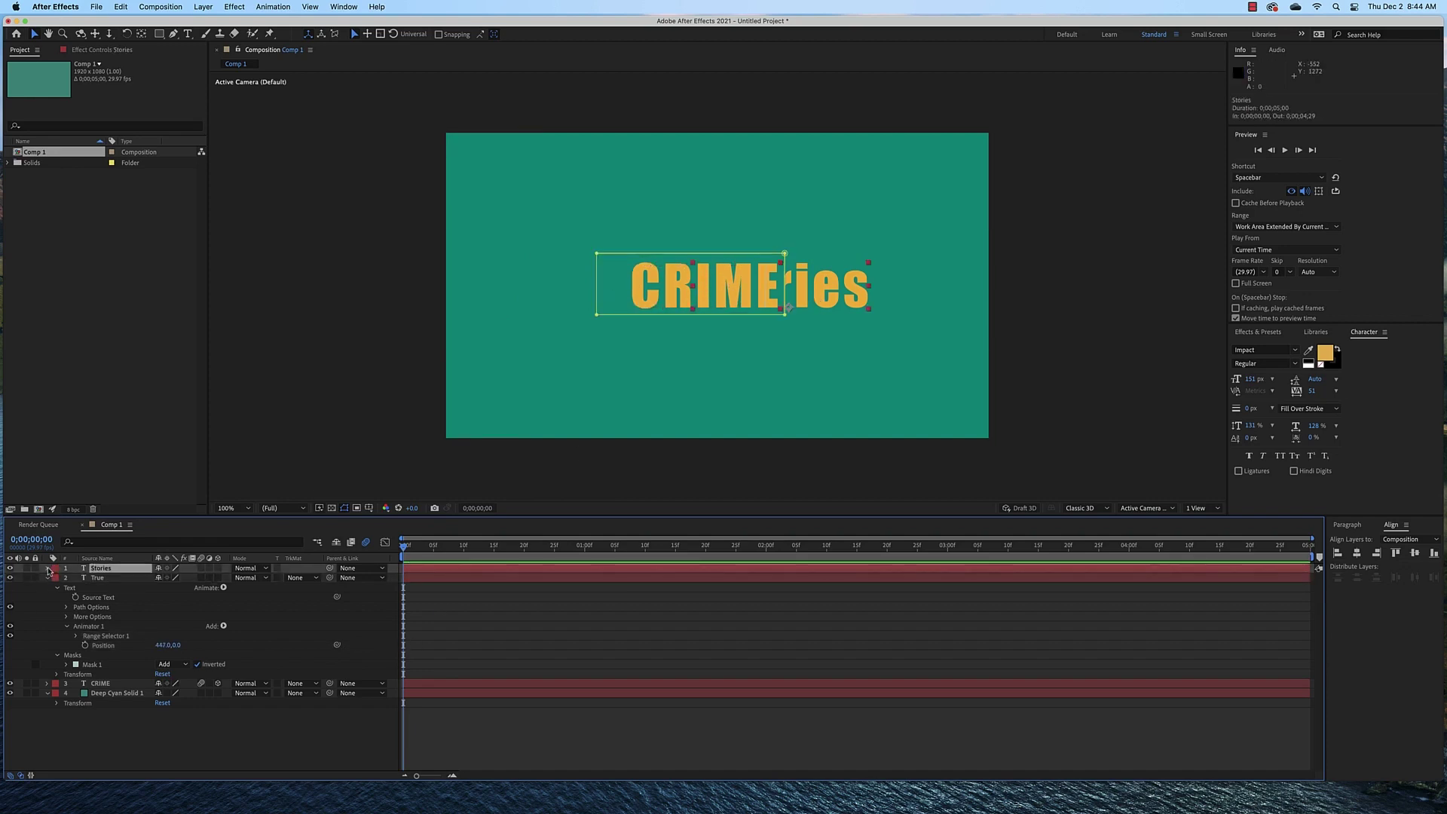
left_click(47, 568)
left_click_drag(159, 635, 30, 635)
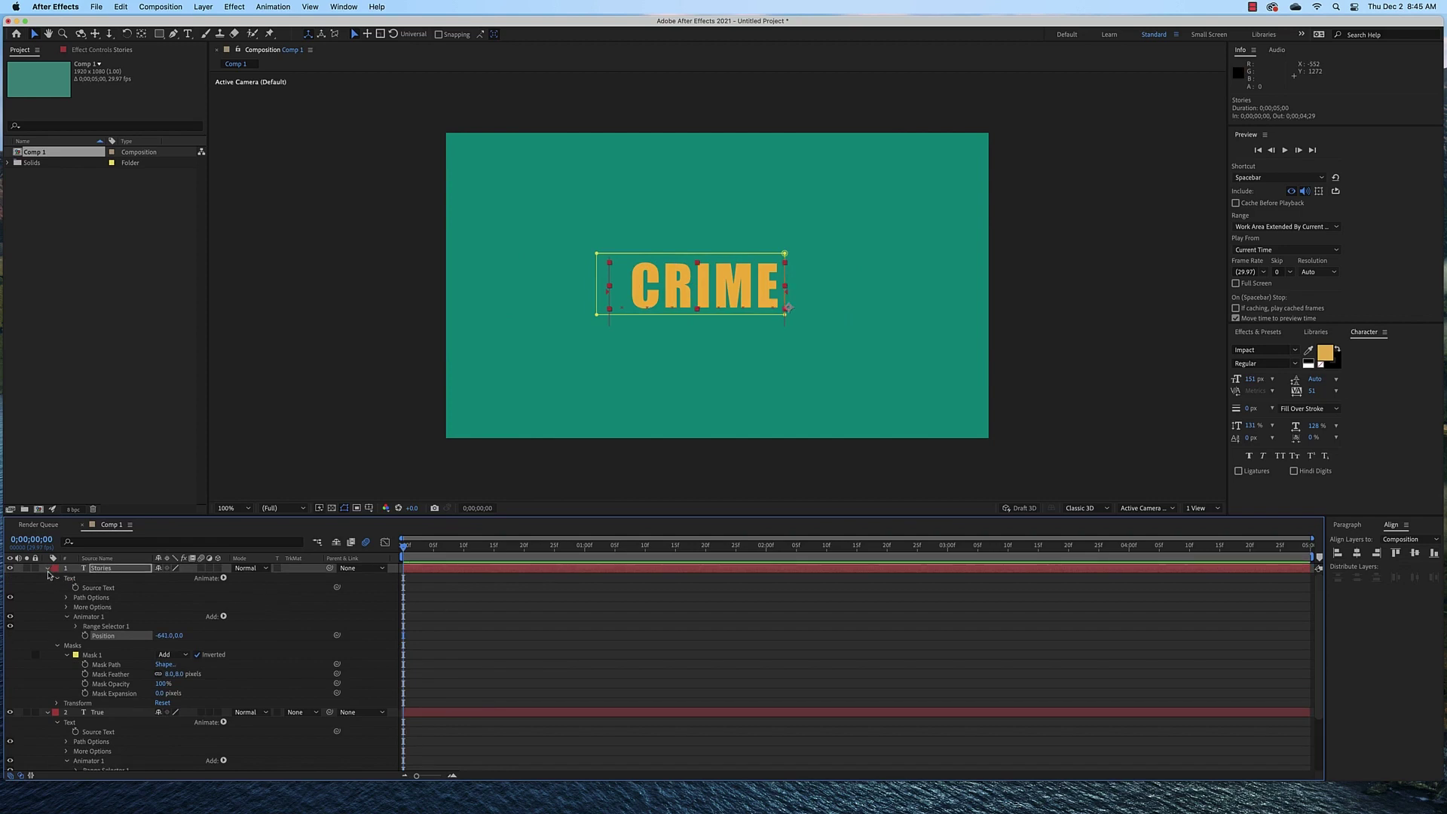
left_click(48, 570)
left_click(48, 578)
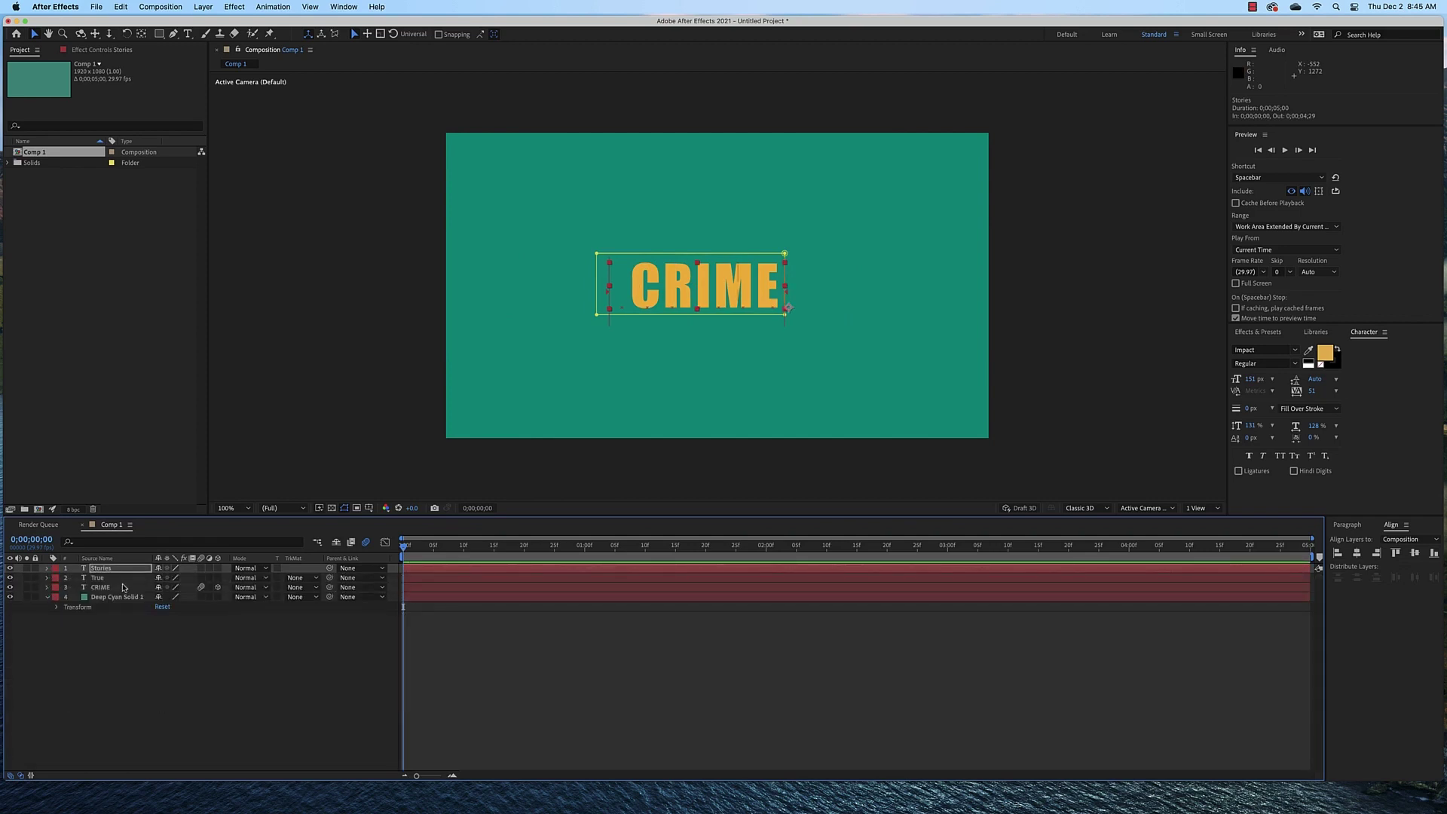
left_click(117, 587)
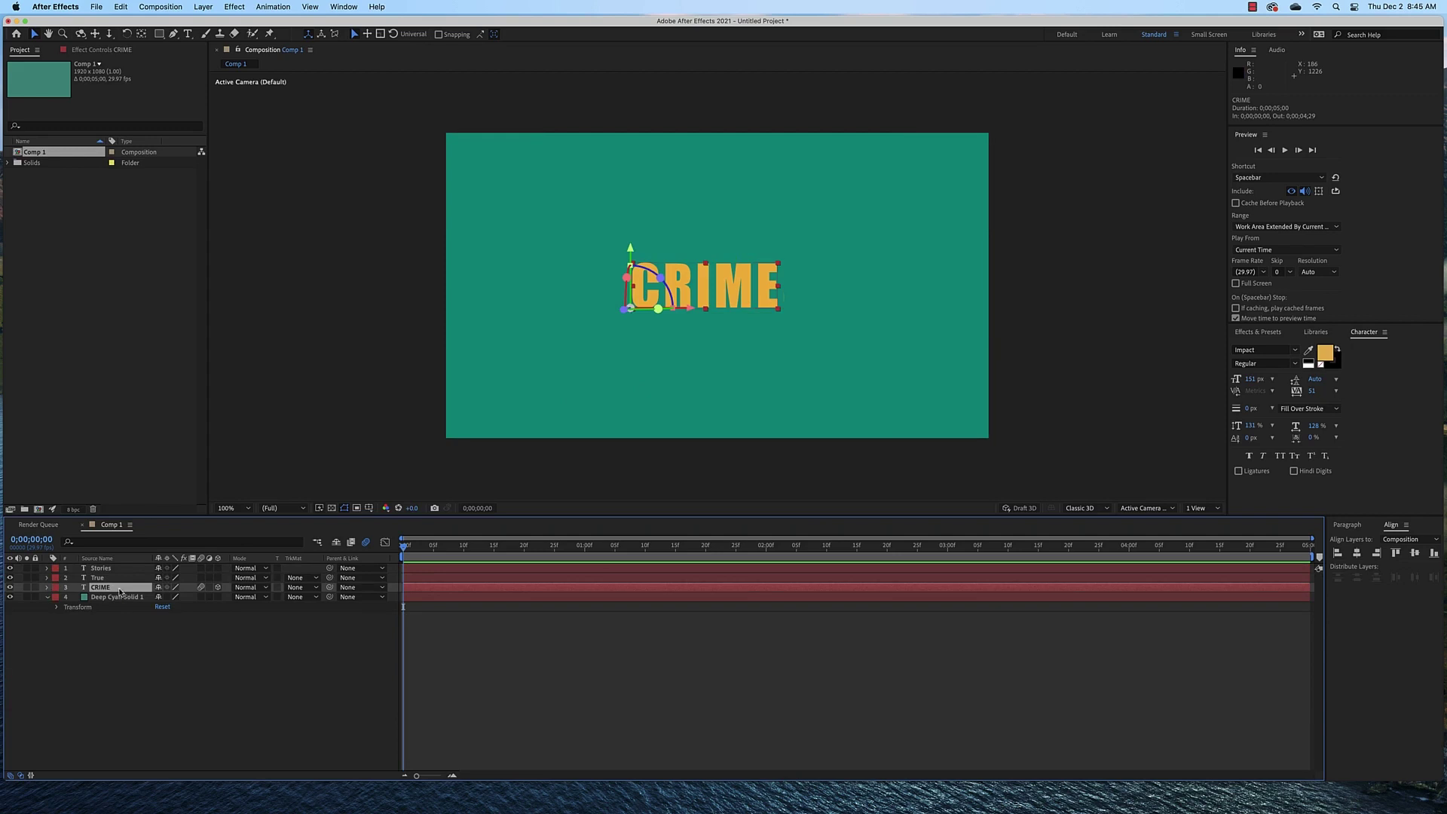
Keyframe CRIME's Position at Z -2671 on frame 0 and Z -695 at 15 frames.
key("p")
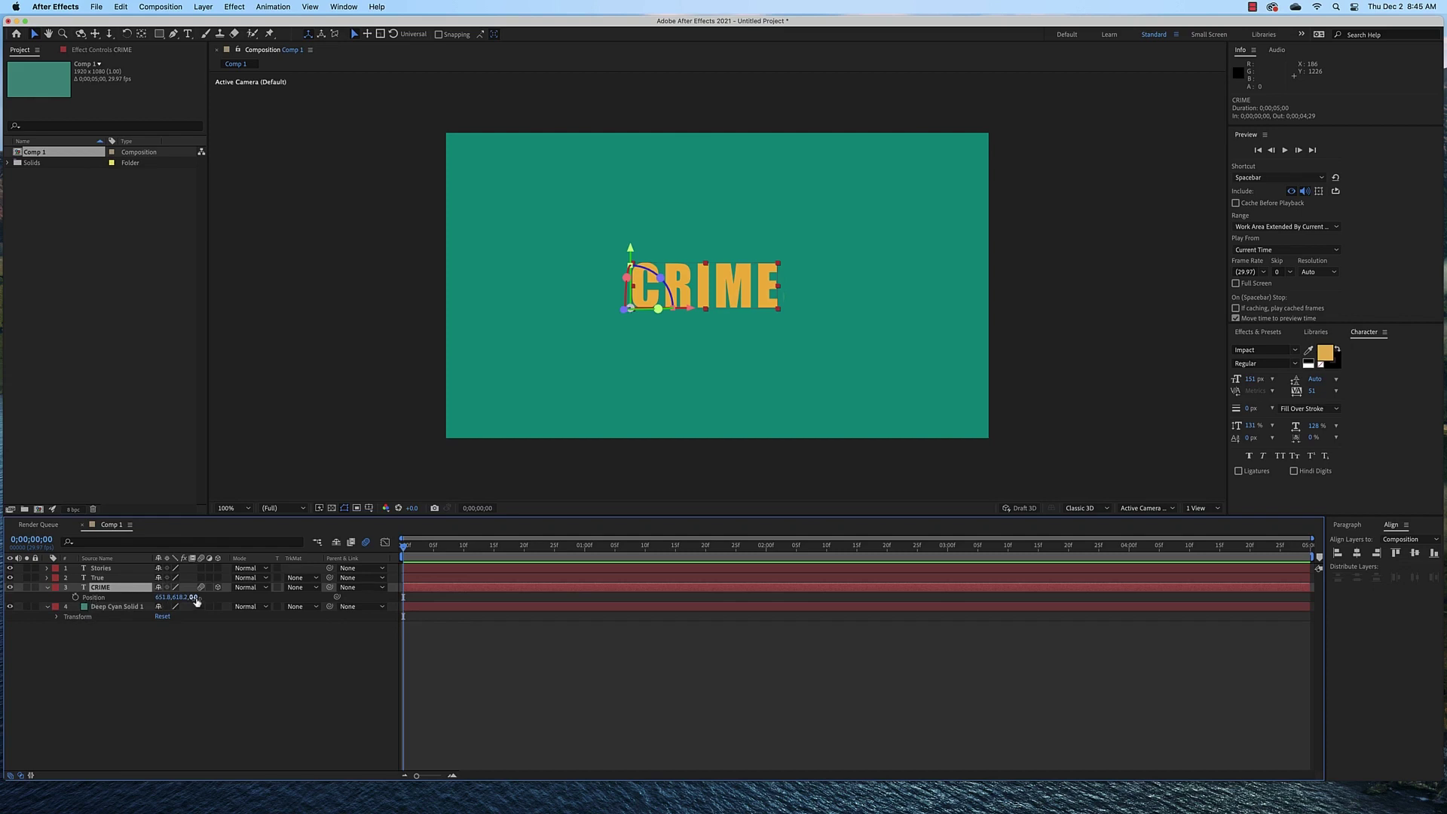
left_click_drag(195, 600, 46, 595)
left_click_drag(198, 601, 45, 597)
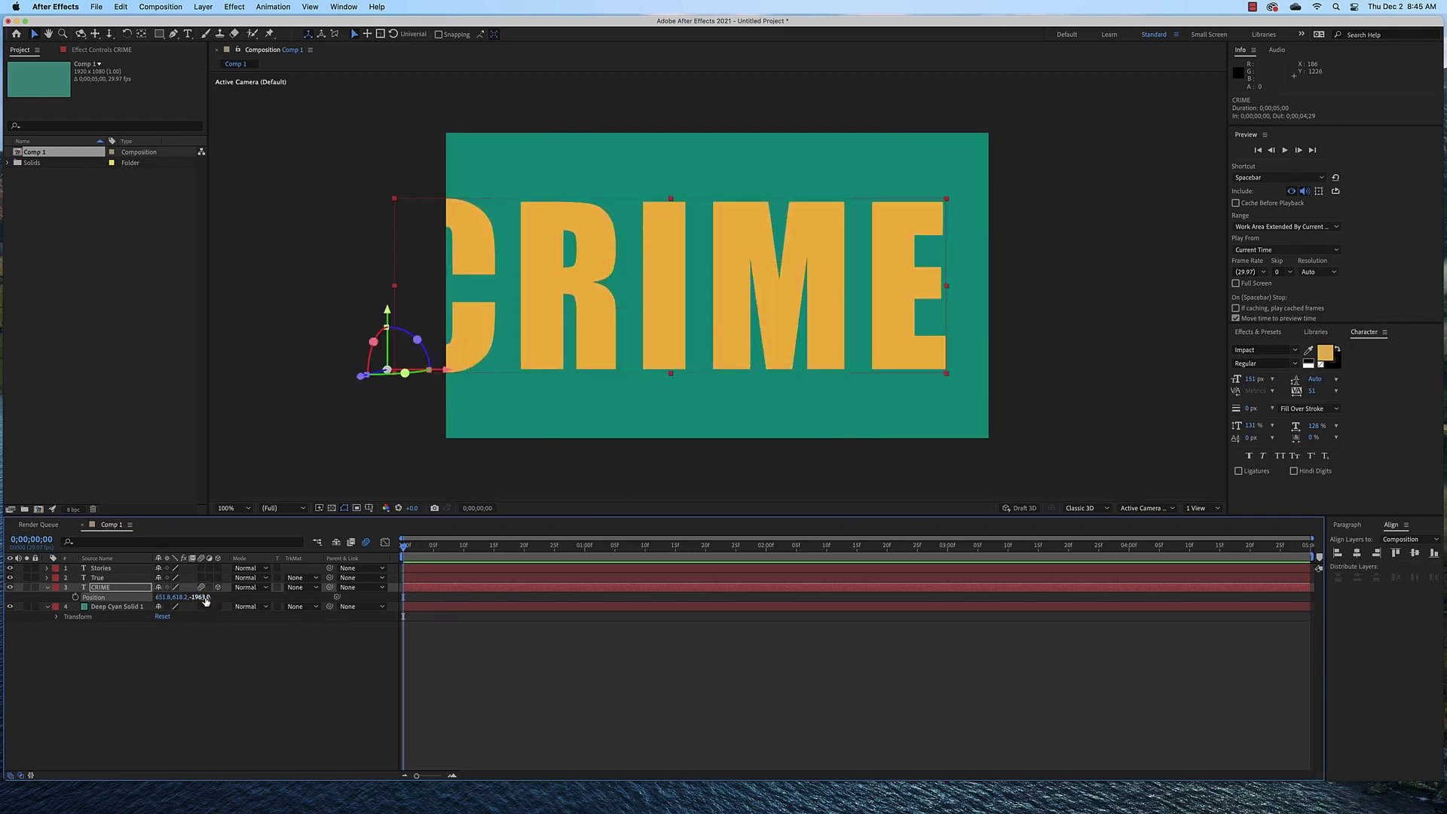
mouse_move(198, 597)
left_mouse_down()
mouse_move(75, 597)
mouse_move(210, 596)
mouse_move(194, 596)
left_mouse_up()
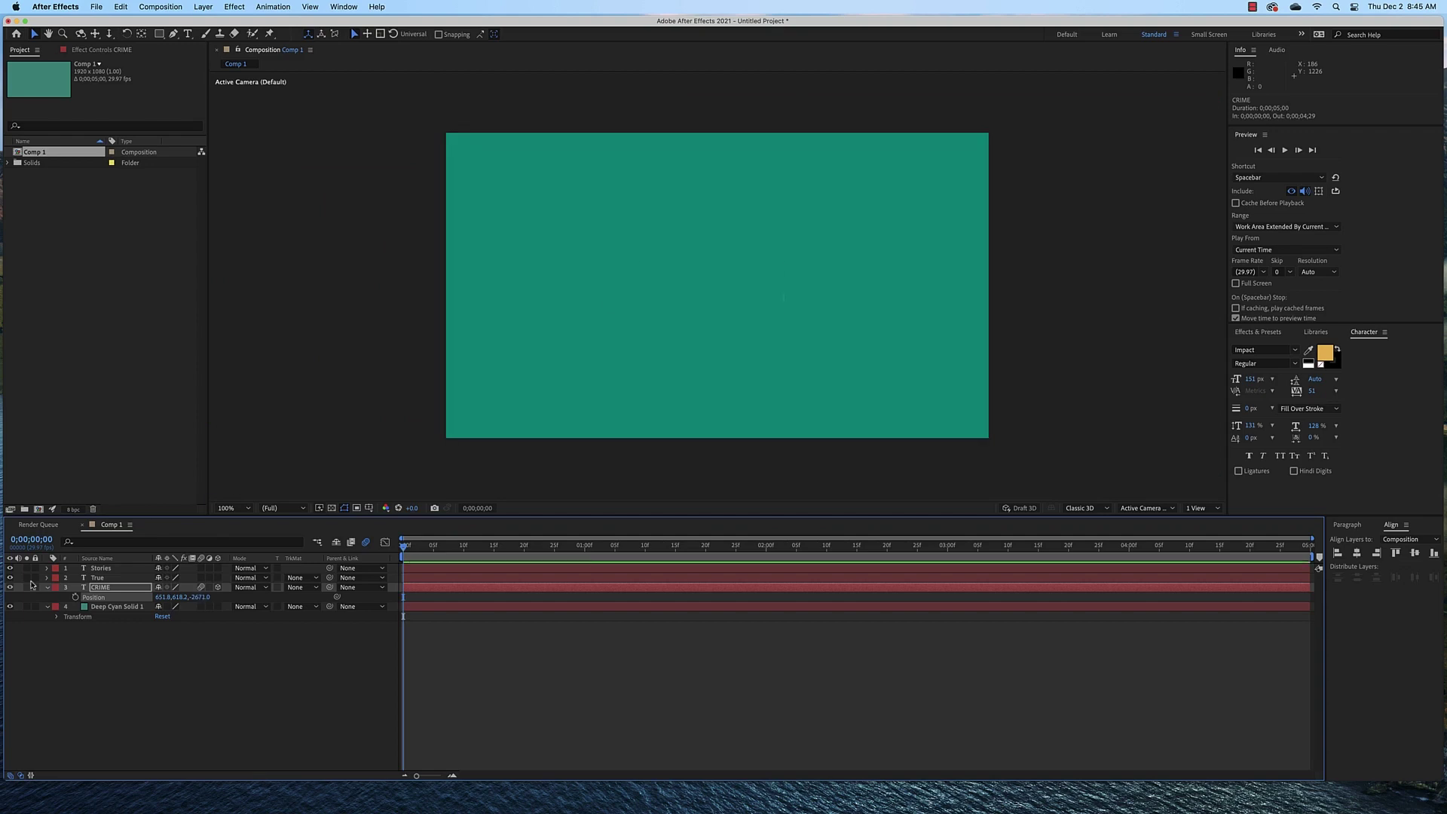
left_click(75, 597)
left_click_drag(405, 549, 495, 564)
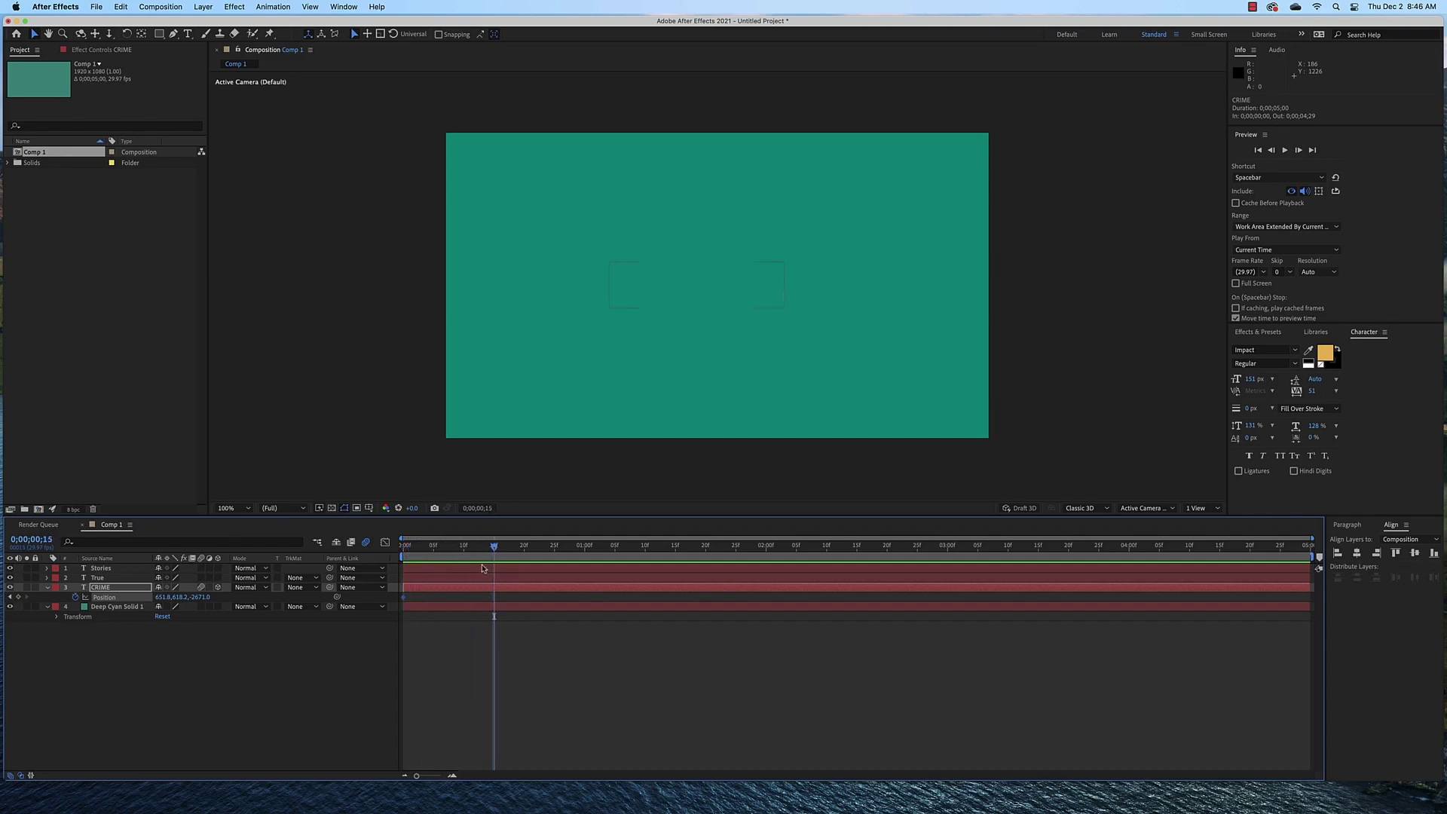
left_click_drag(200, 597, 1340, 632)
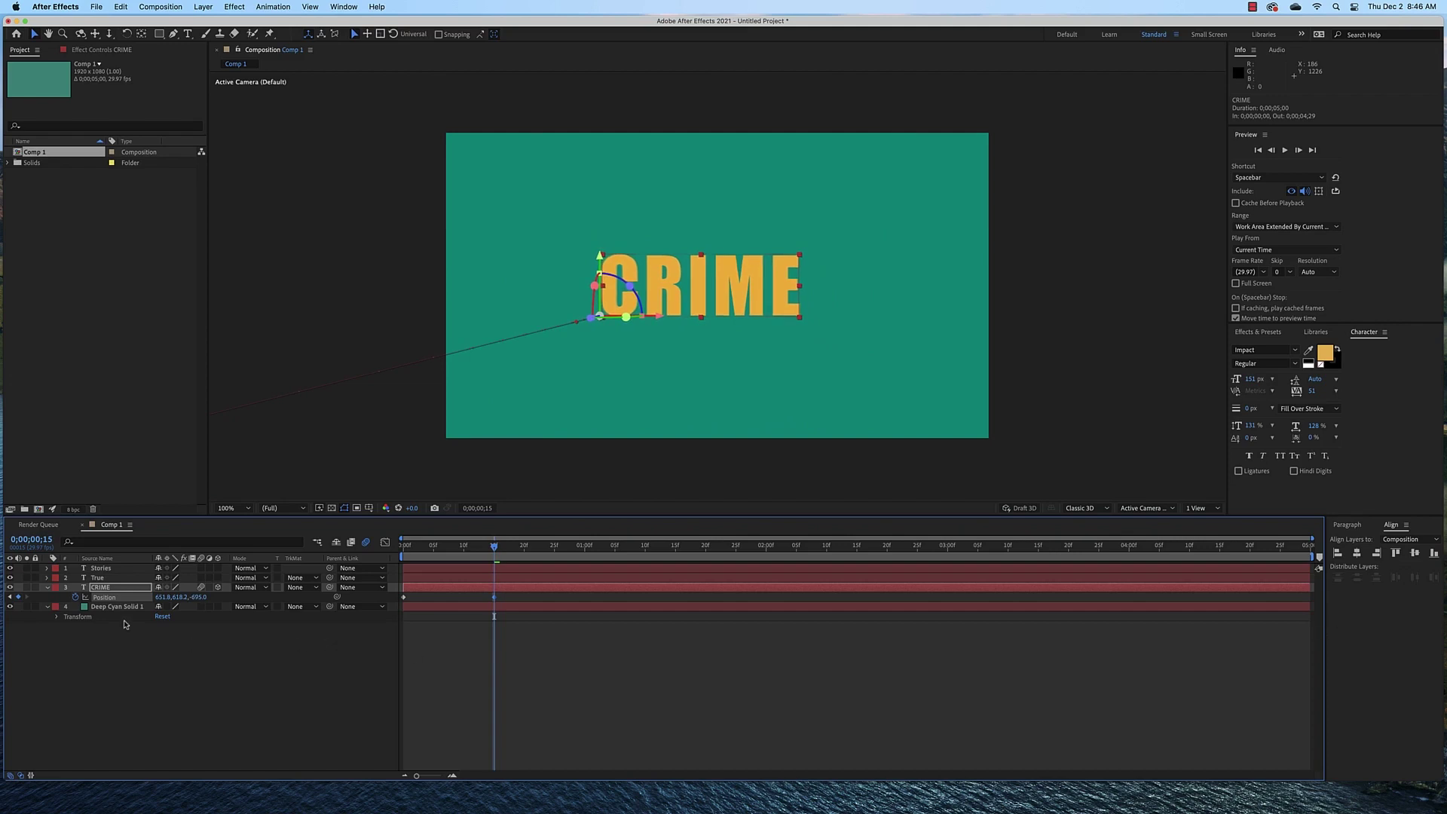
Undo a test slide of True so it stays hidden, then return the playhead to frame 0.
left_click(46, 578)
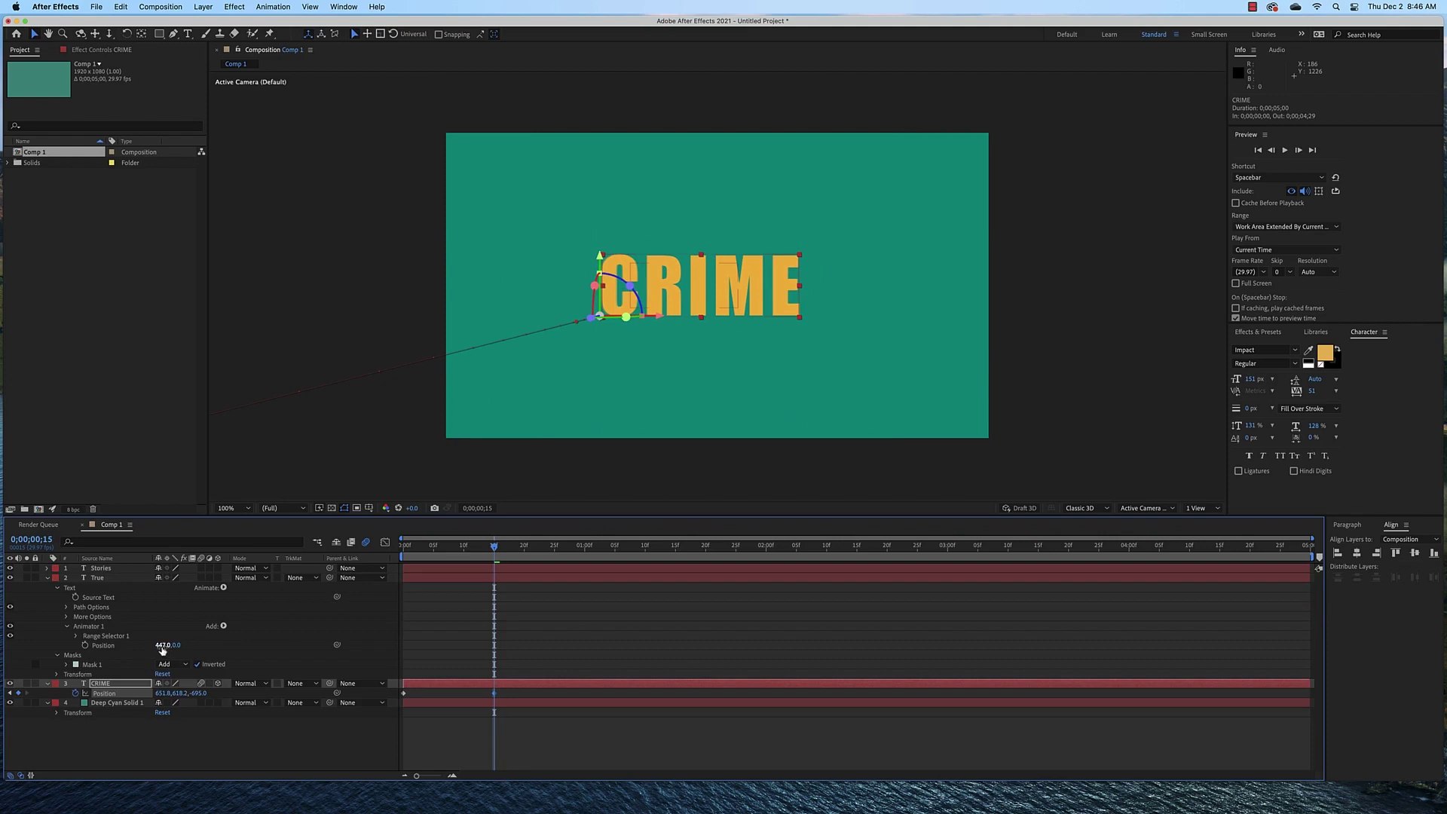
left_click_drag(156, 648, 83, 646)
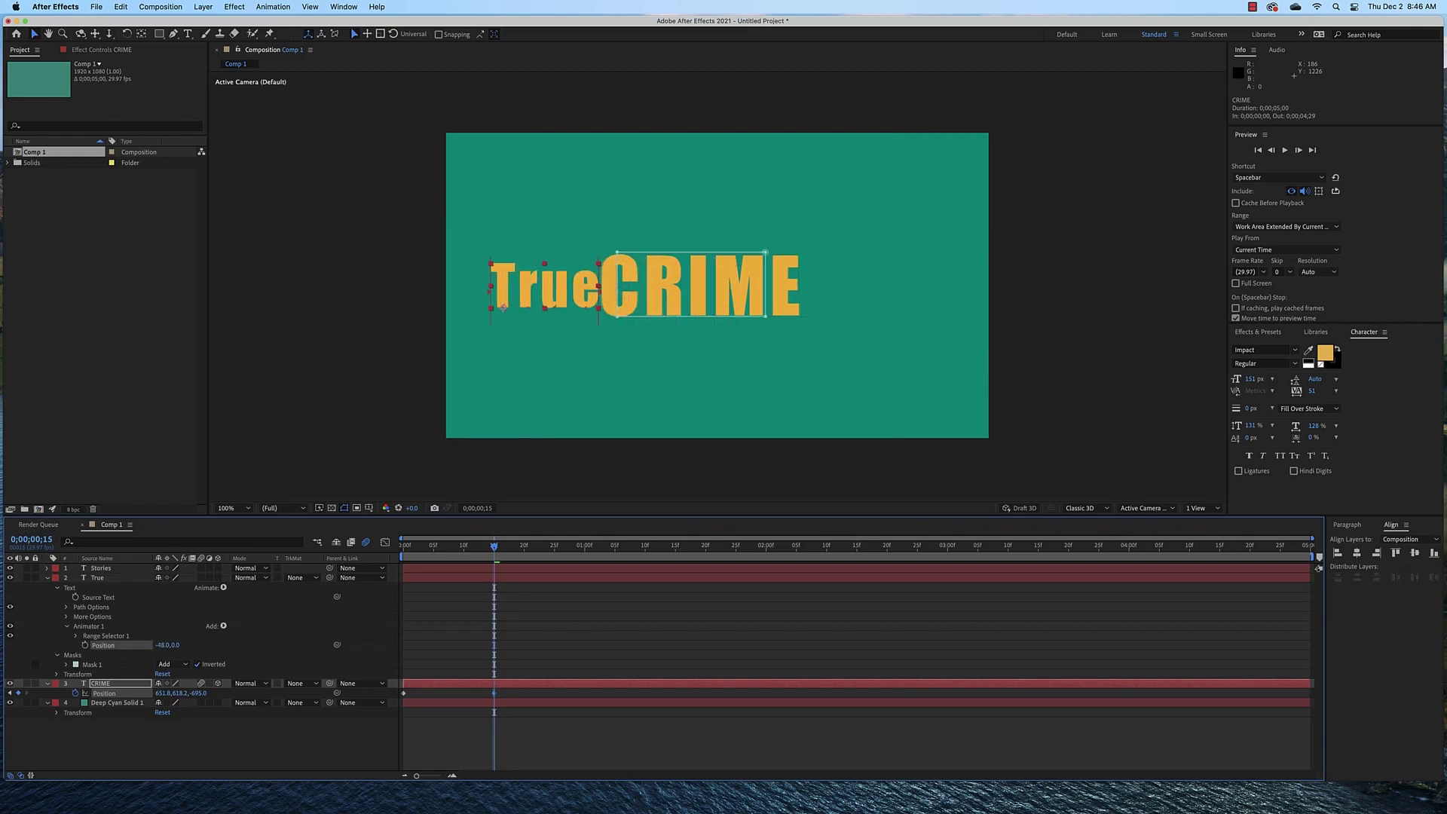
key("super+z")
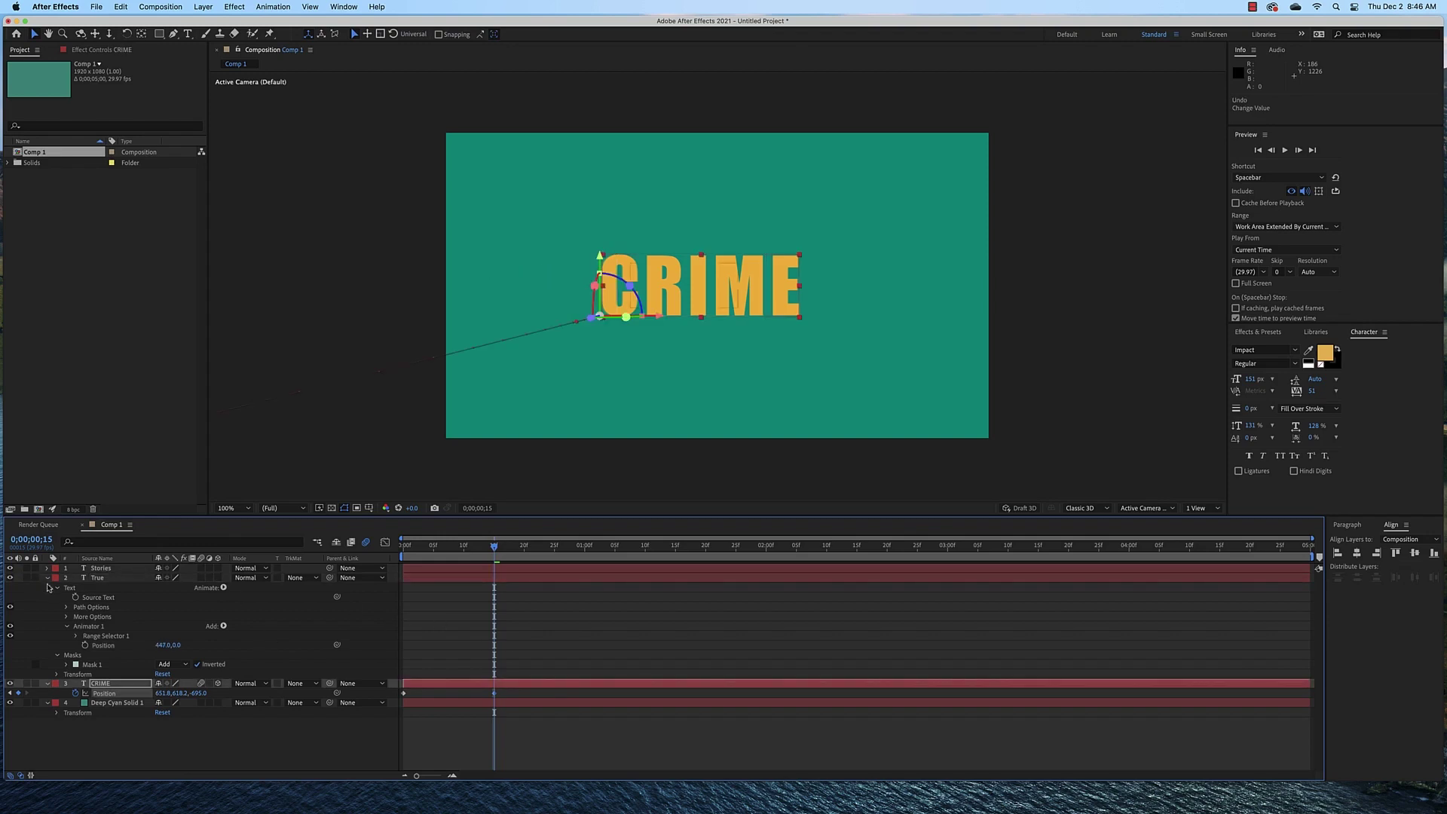
left_click(47, 579)
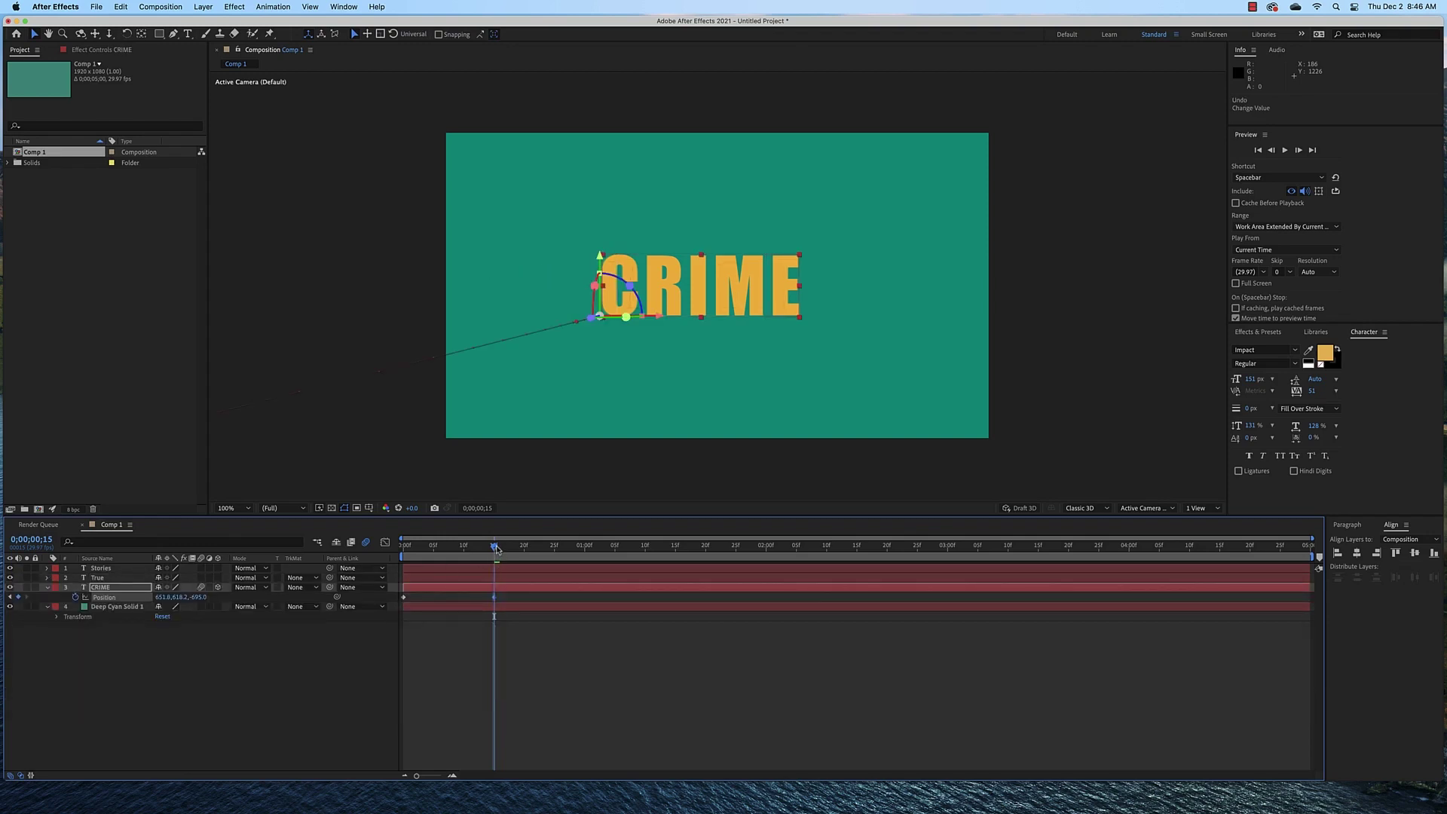
left_click_drag(497, 549, 379, 561)
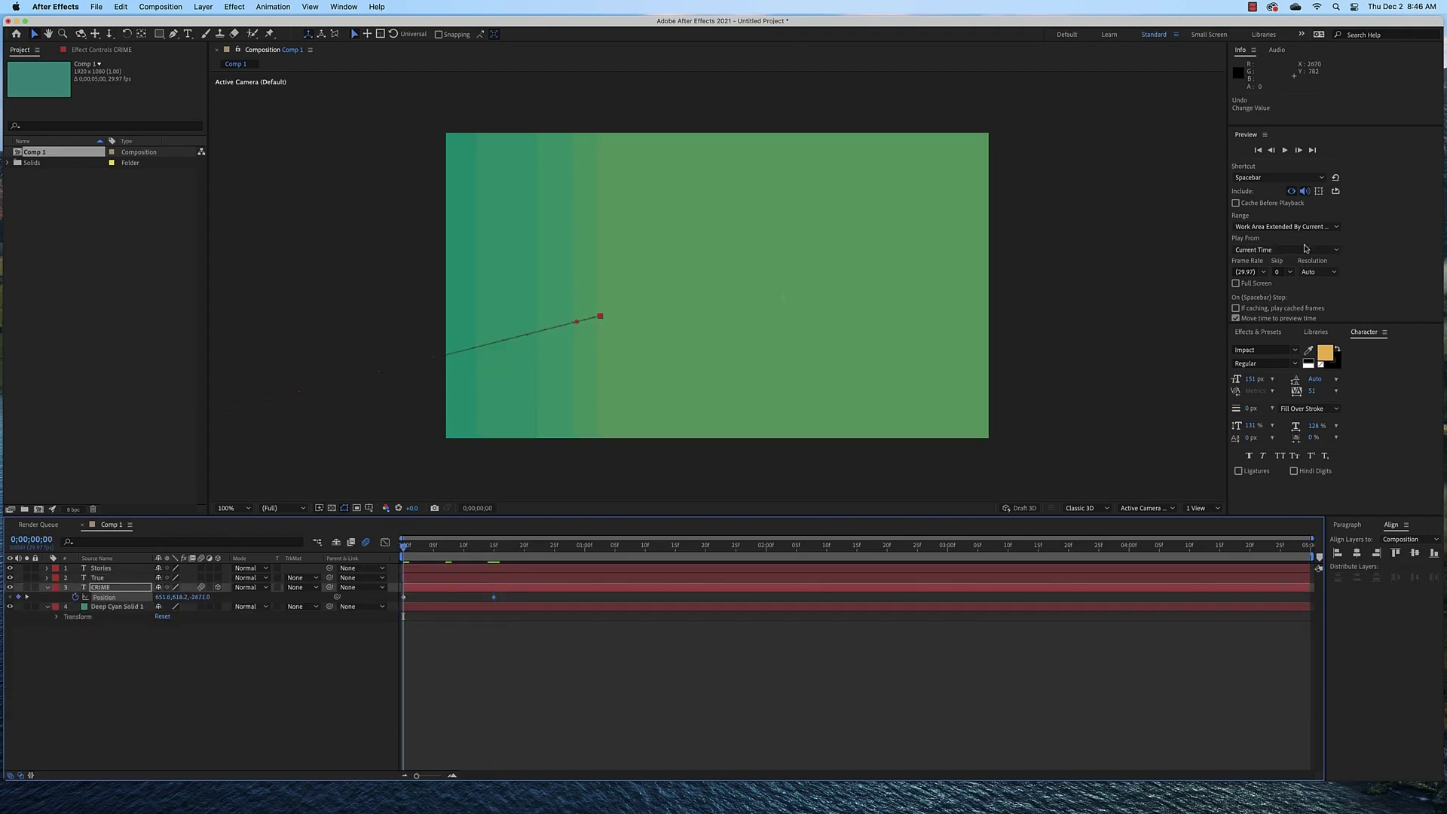
Push CRIME's first Position keyframe slightly further toward the camera and preview the fly-in.
left_click(405, 599)
left_click_drag(206, 601, 158, 596)
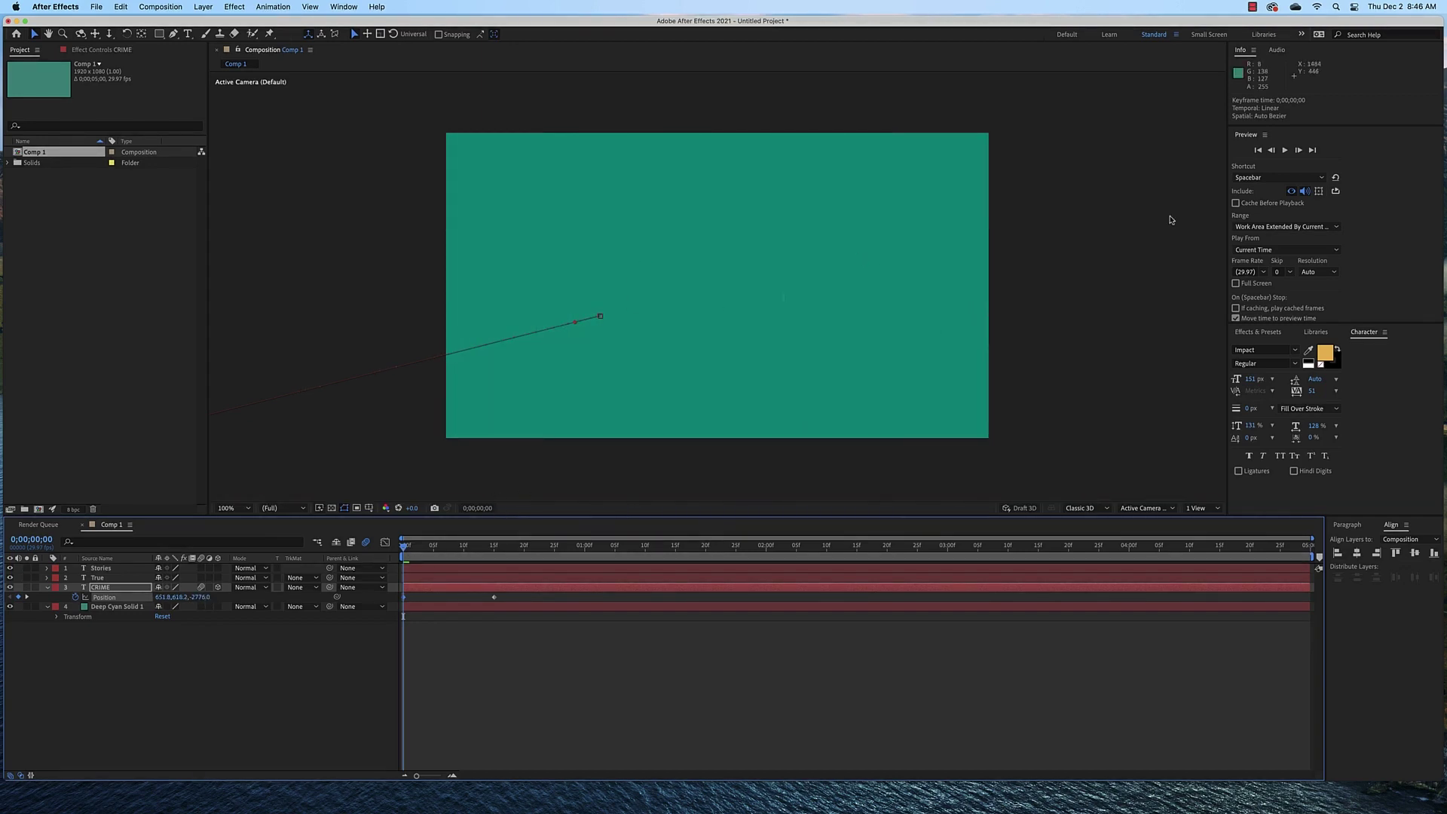
left_click(1284, 150)
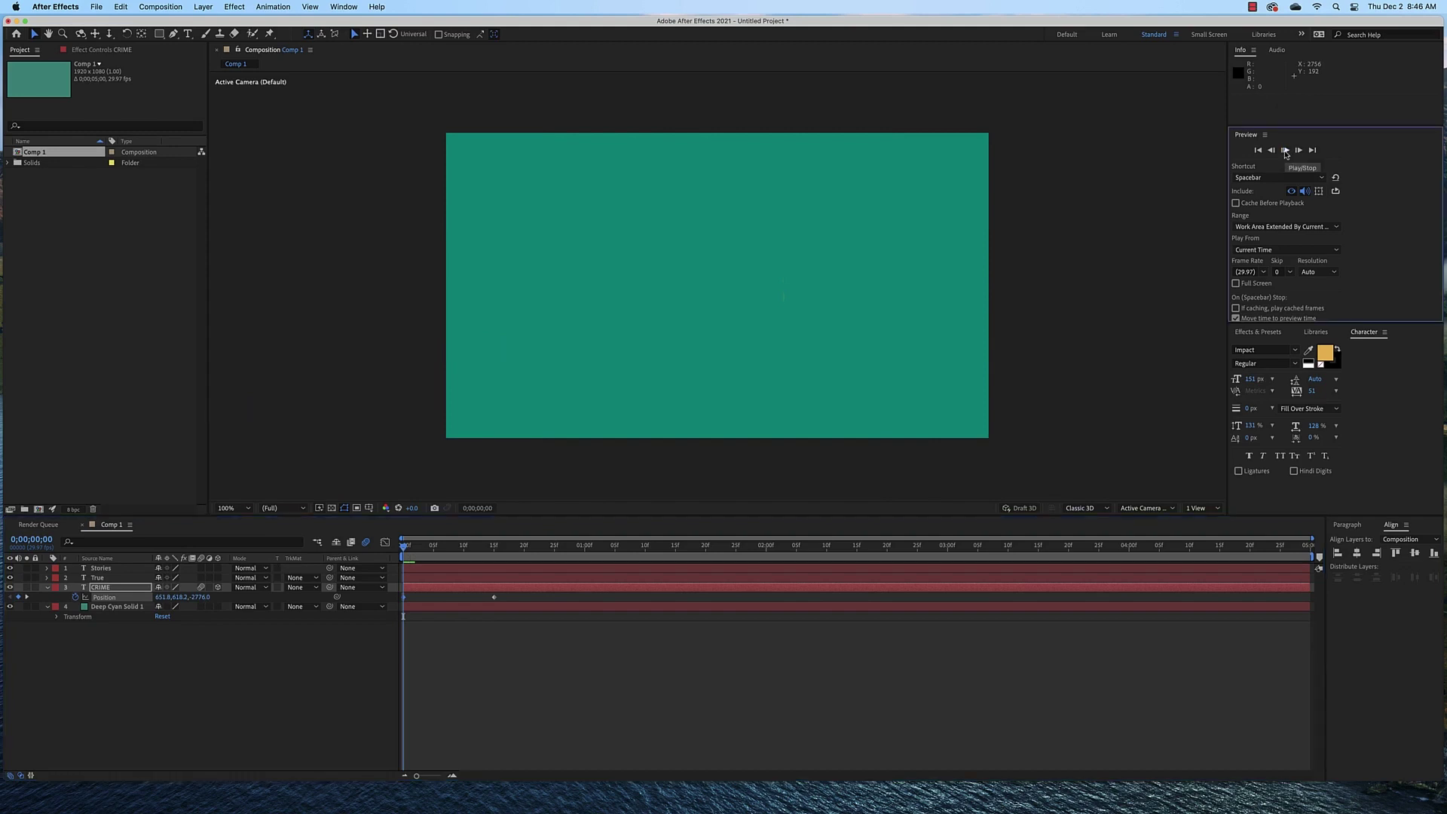
key("space")
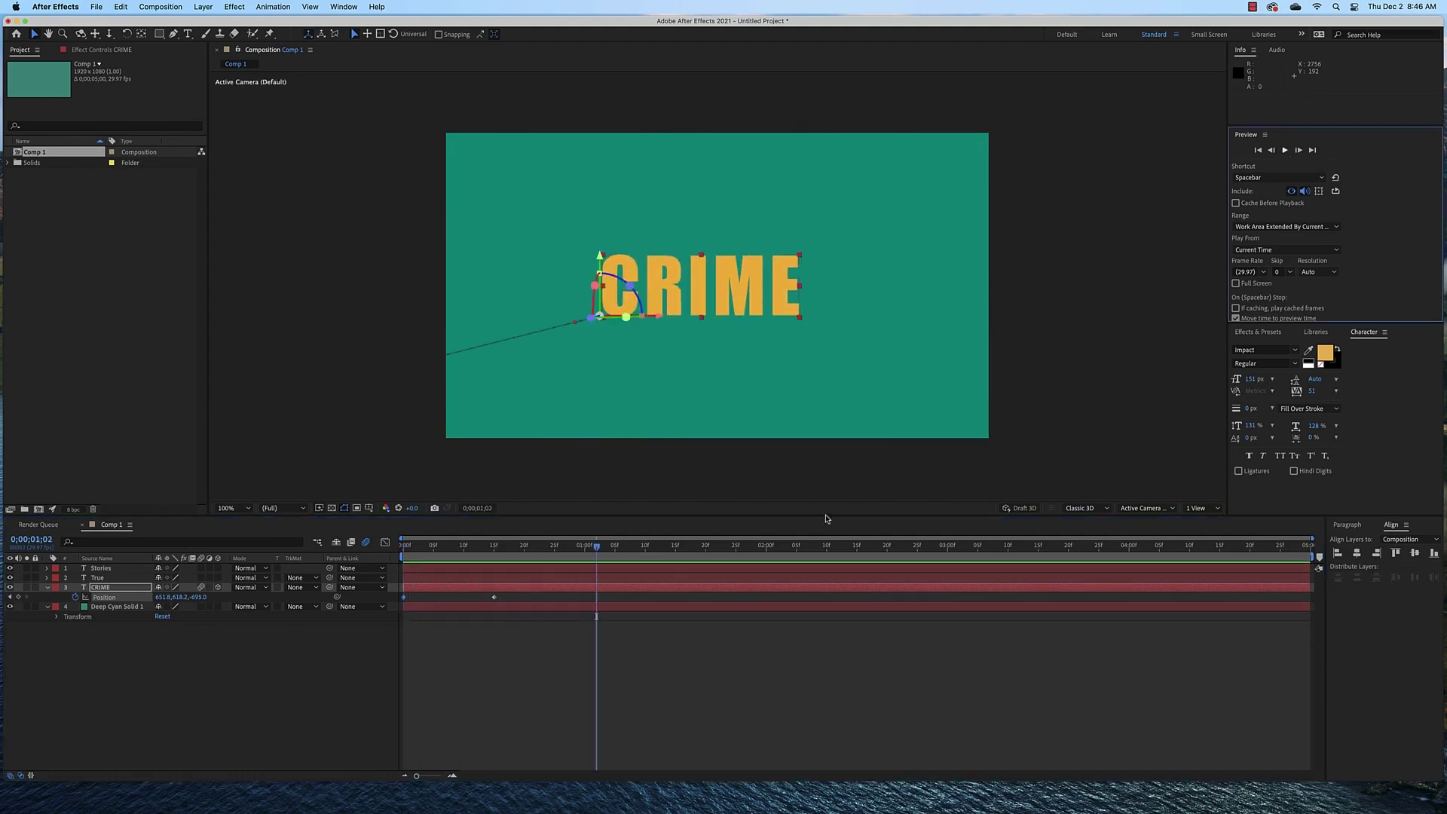
Select CRIME's 15-frame Position keyframe holding 651.8, 618.2, -695.0.
left_click(520, 601)
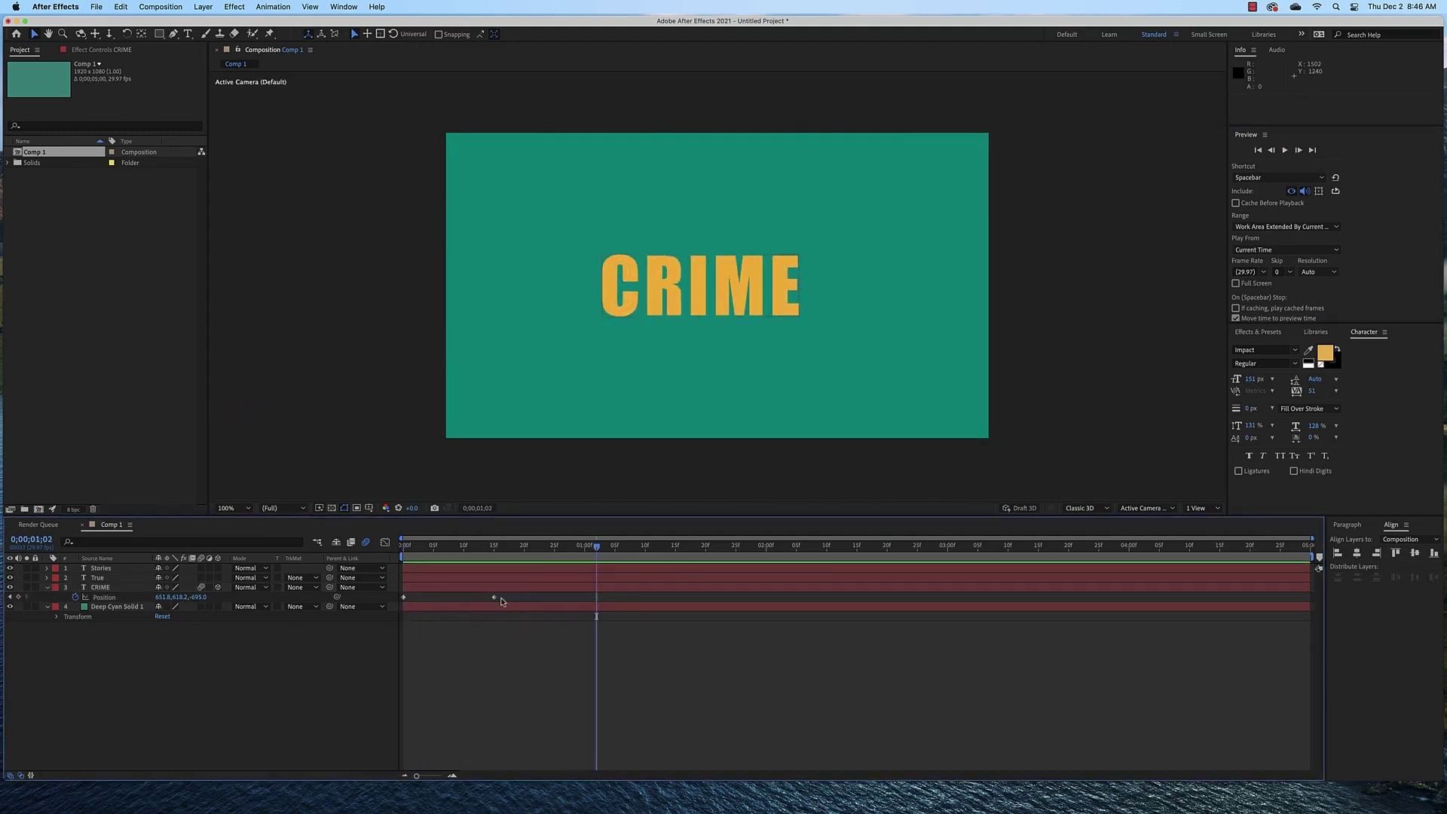
left_click_drag(519, 593, 394, 597)
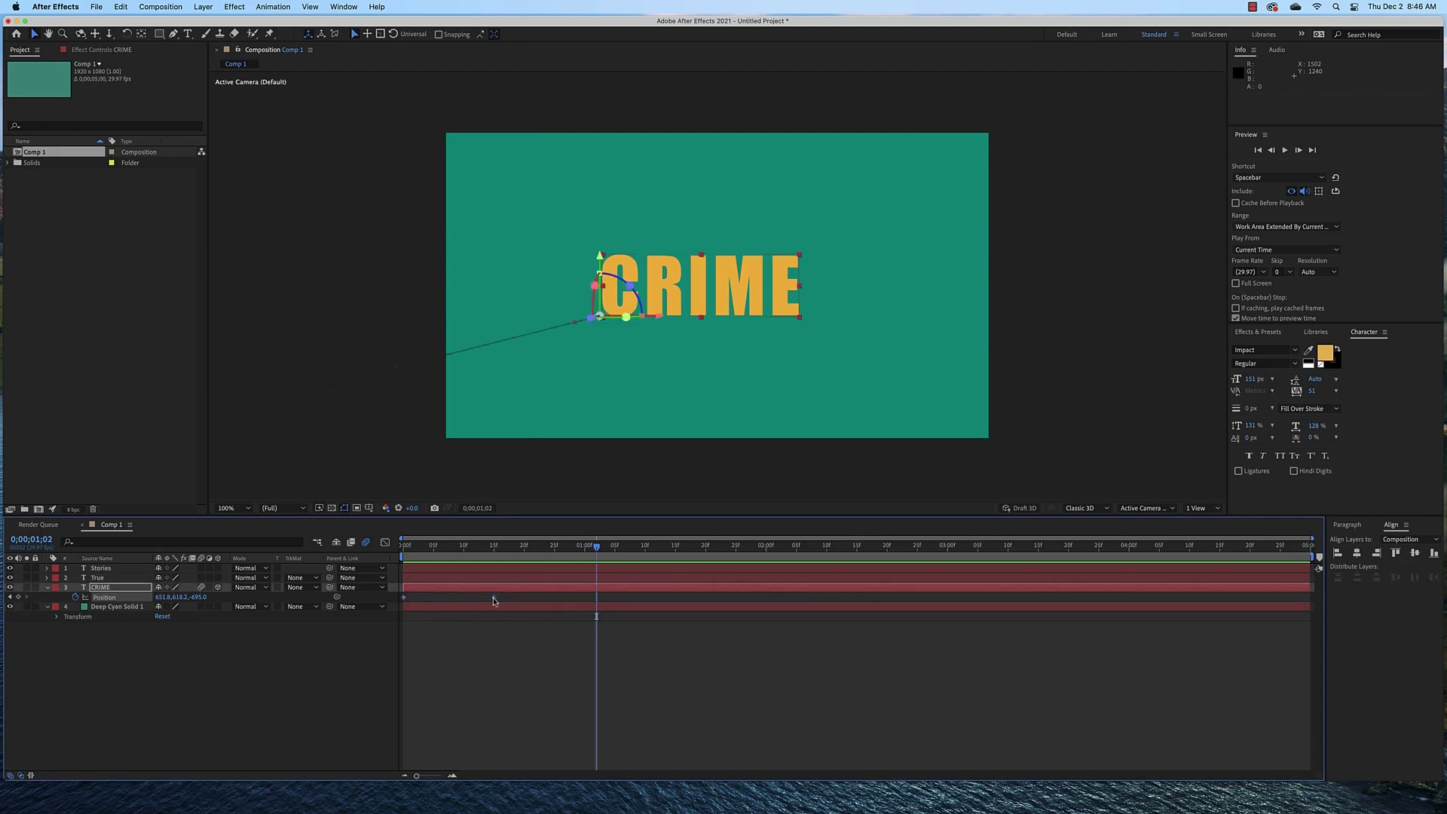
left_click(495, 601)
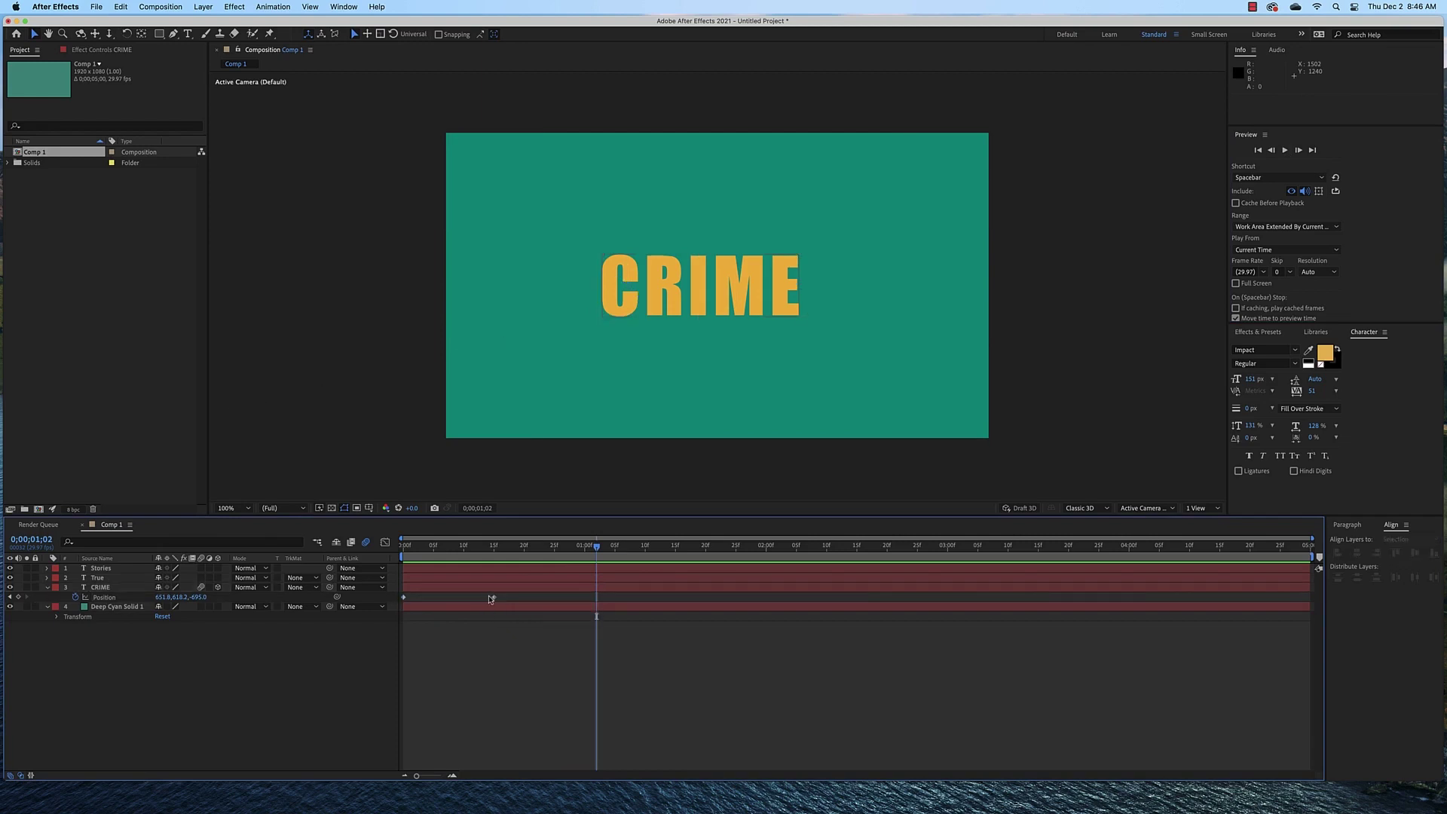
left_click(494, 600)
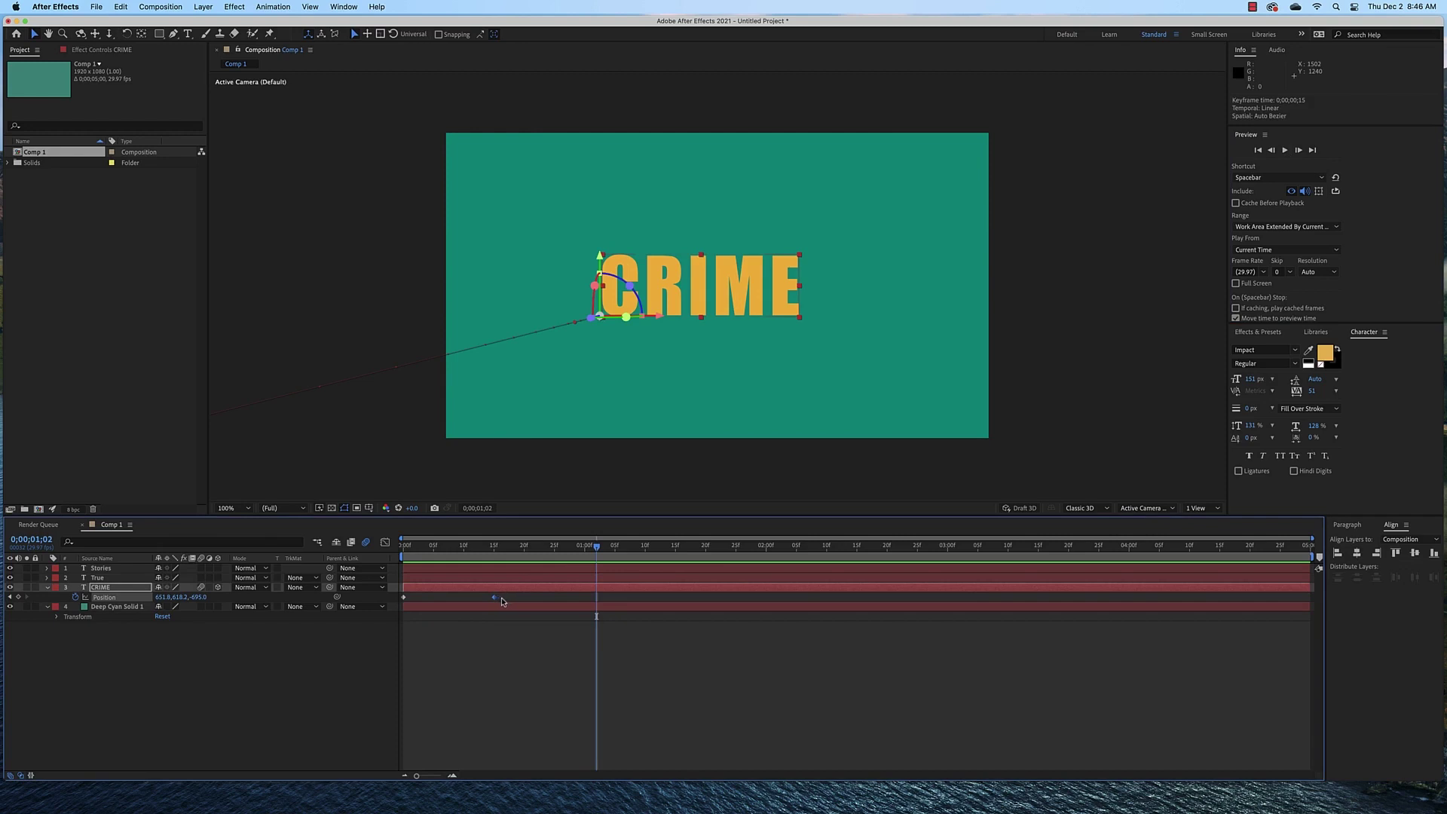
left_click(502, 600)
left_click(498, 603)
Apply Easy Ease to CRIME's 15-frame Position keyframe.
right_click(494, 599)
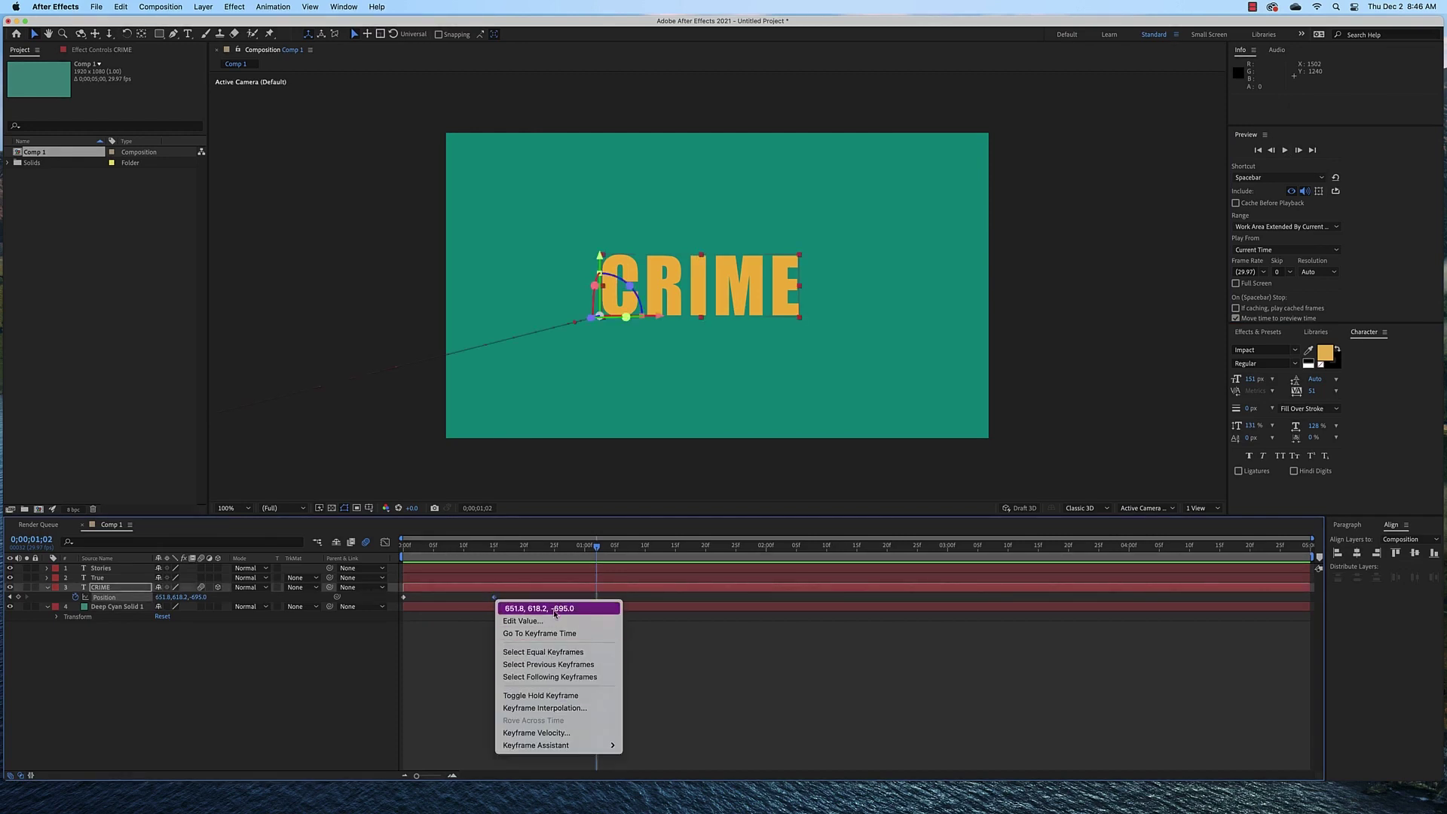
mouse_move(587, 744)
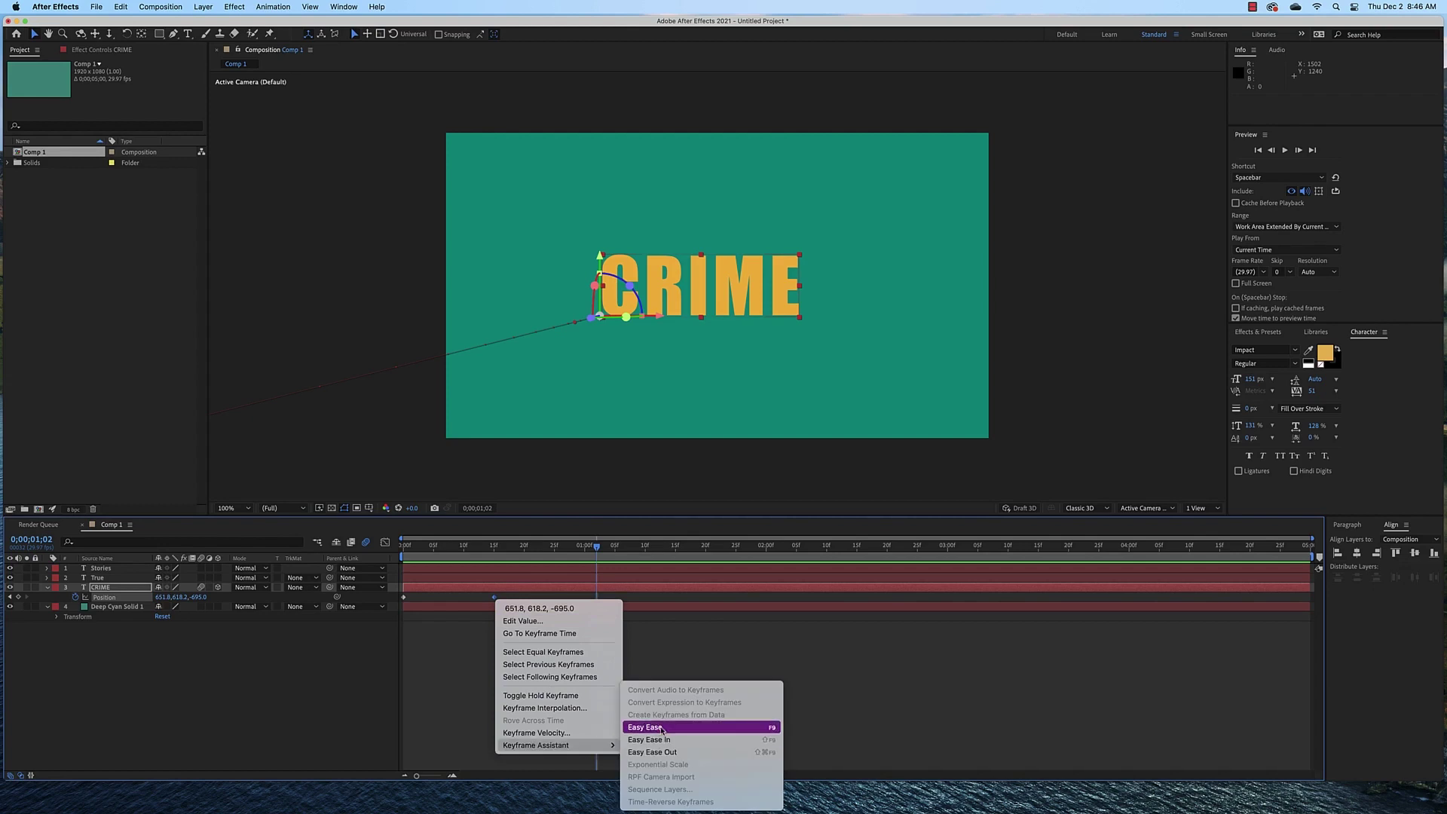
left_click(645, 727)
Preview the eased fly-in from the start, then park the playhead at 0;00;00;15.
left_click_drag(564, 544, 403, 544)
left_click(1285, 150)
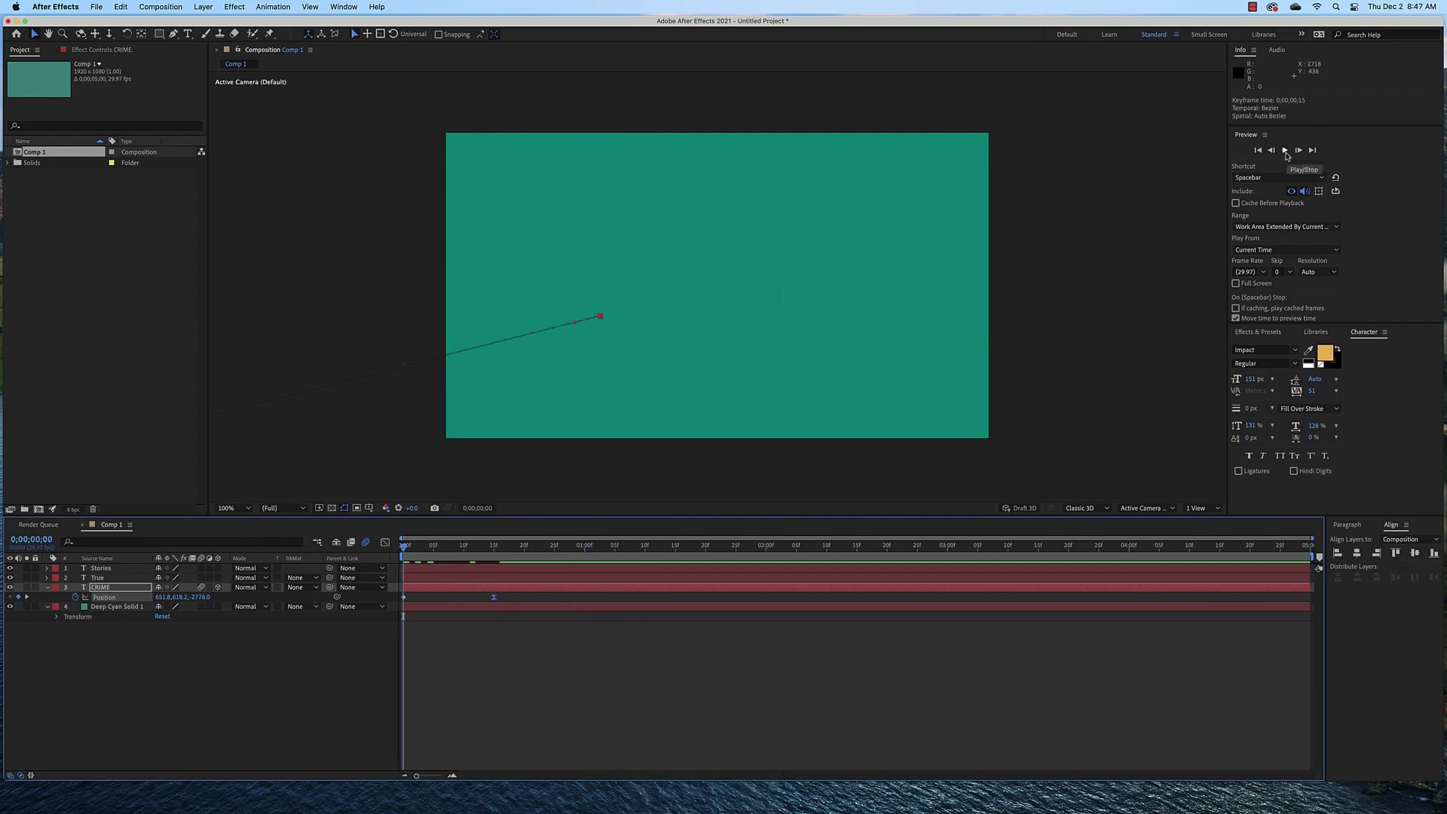
left_click(573, 556)
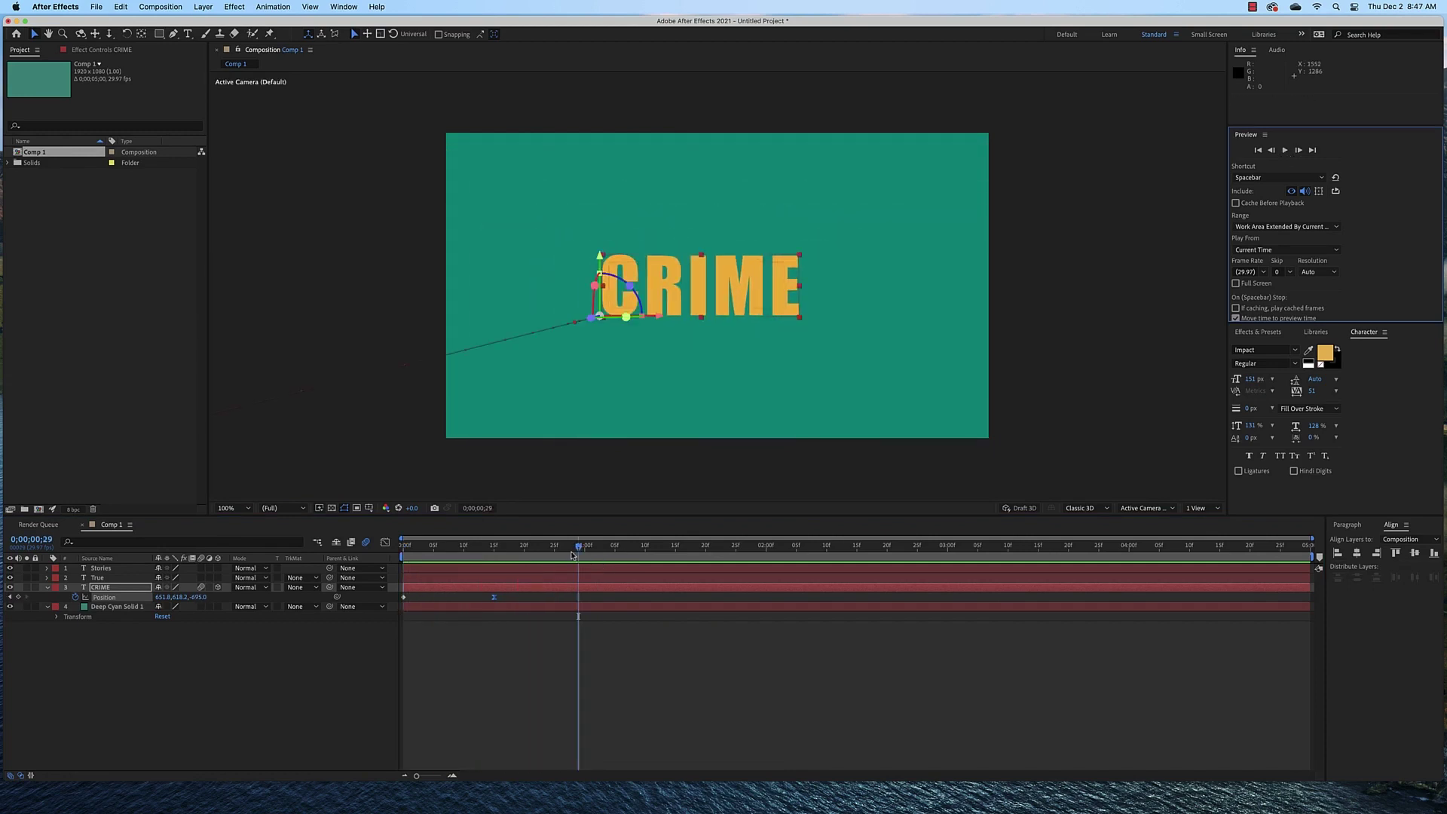
left_click_drag(555, 554, 497, 561)
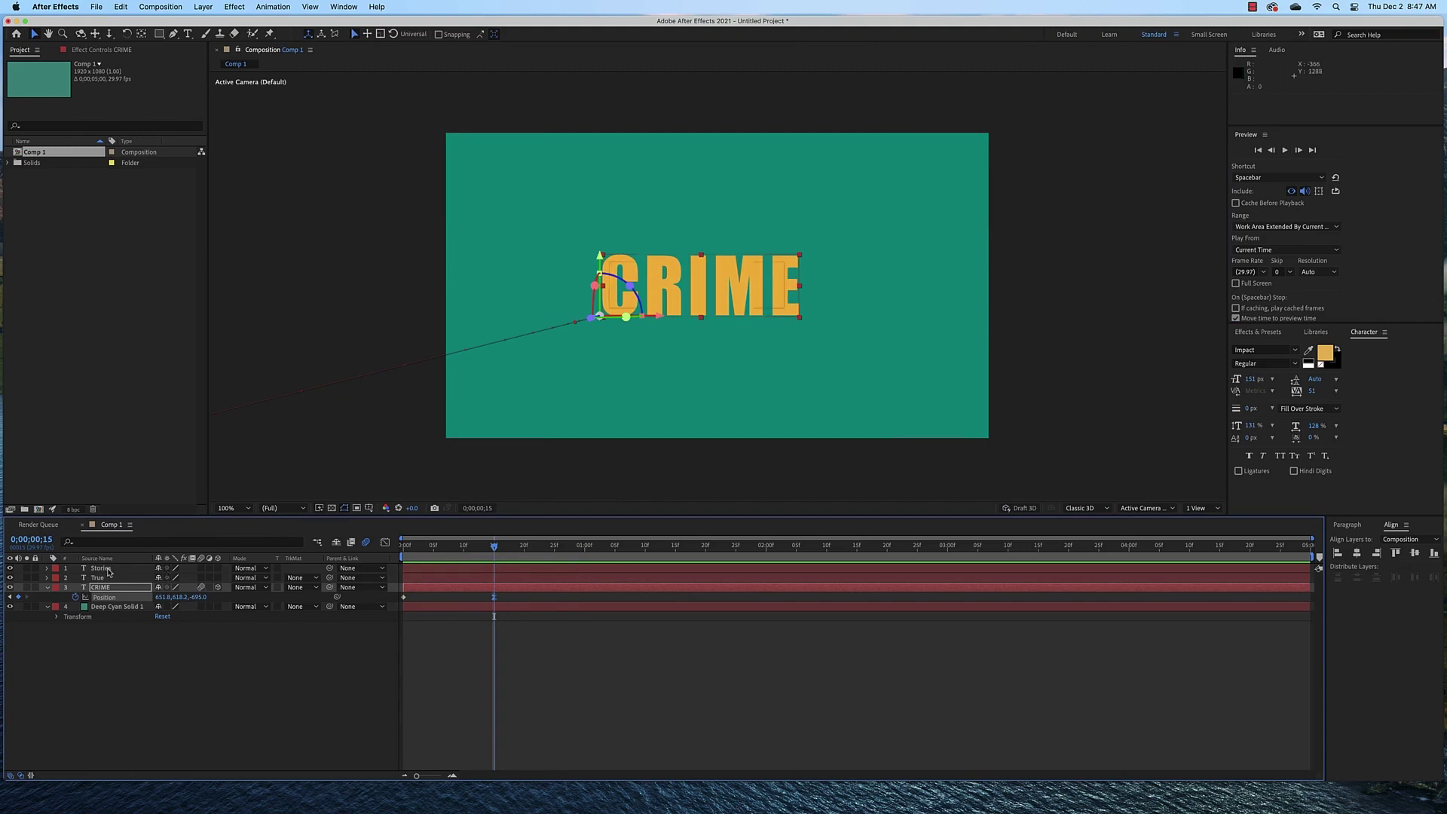
At 0;00;00;20, set starting Position keyframes on the Stories and True animators.
left_click(47, 569)
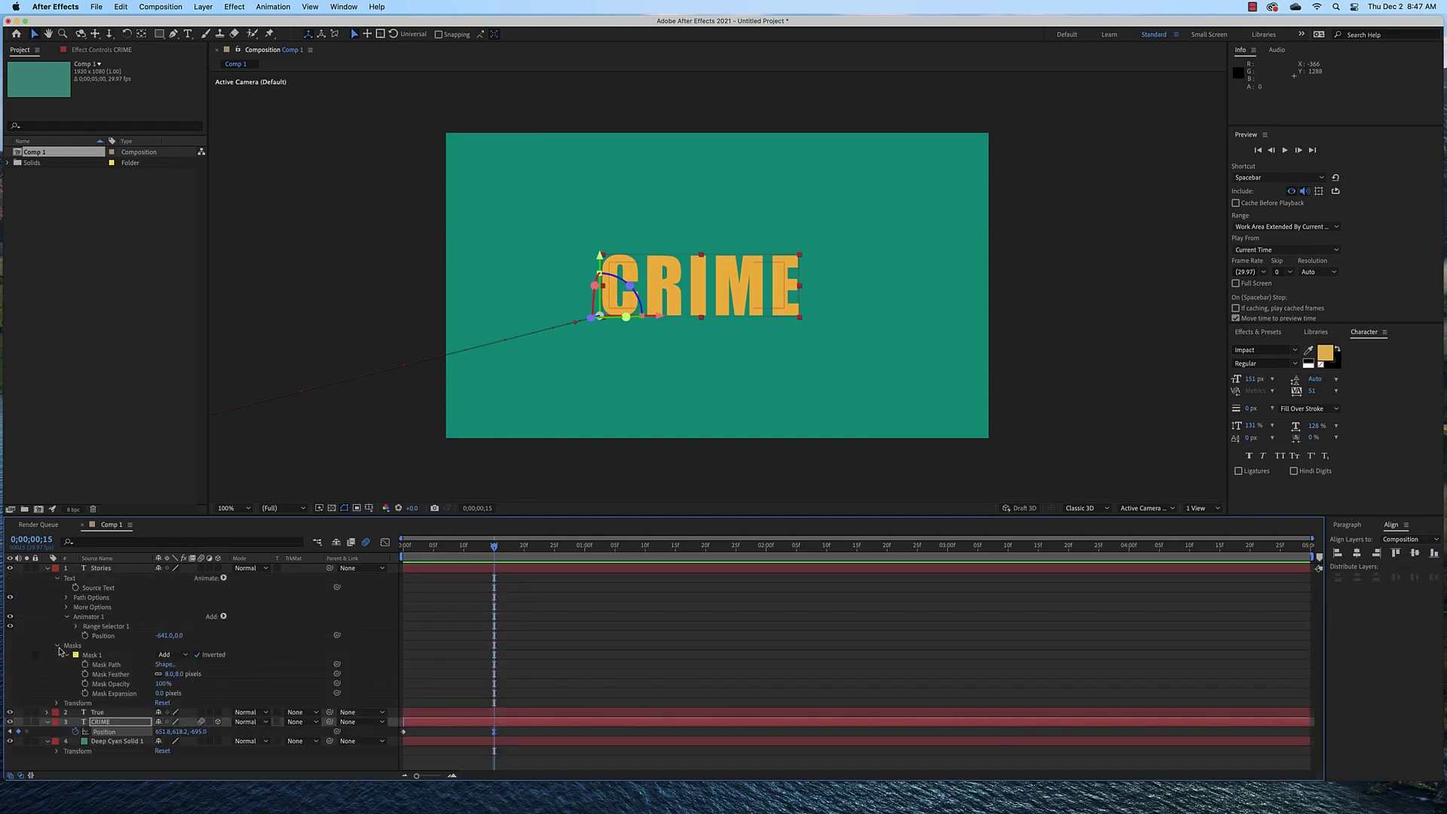
left_click(58, 646)
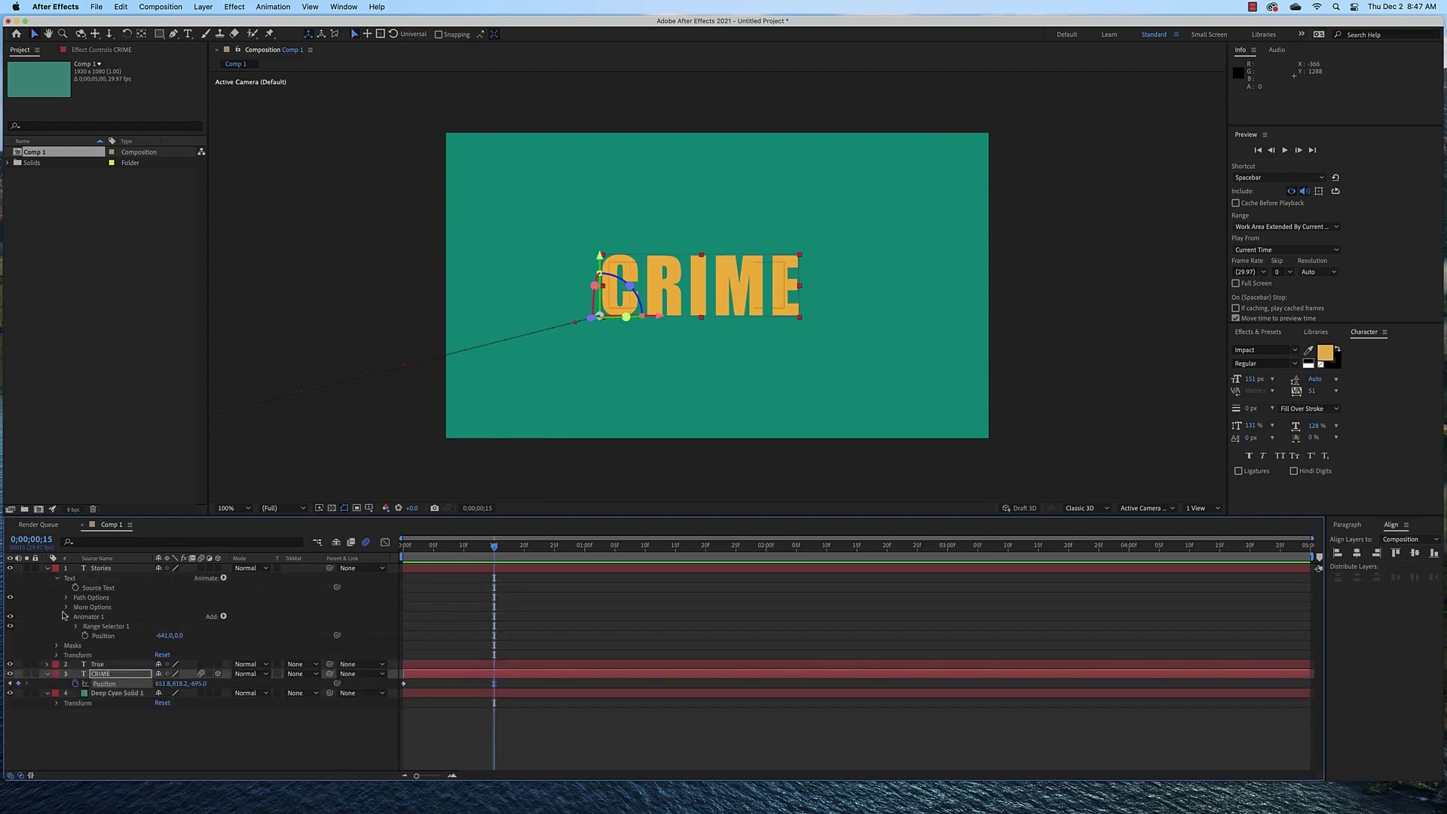
left_click(47, 664)
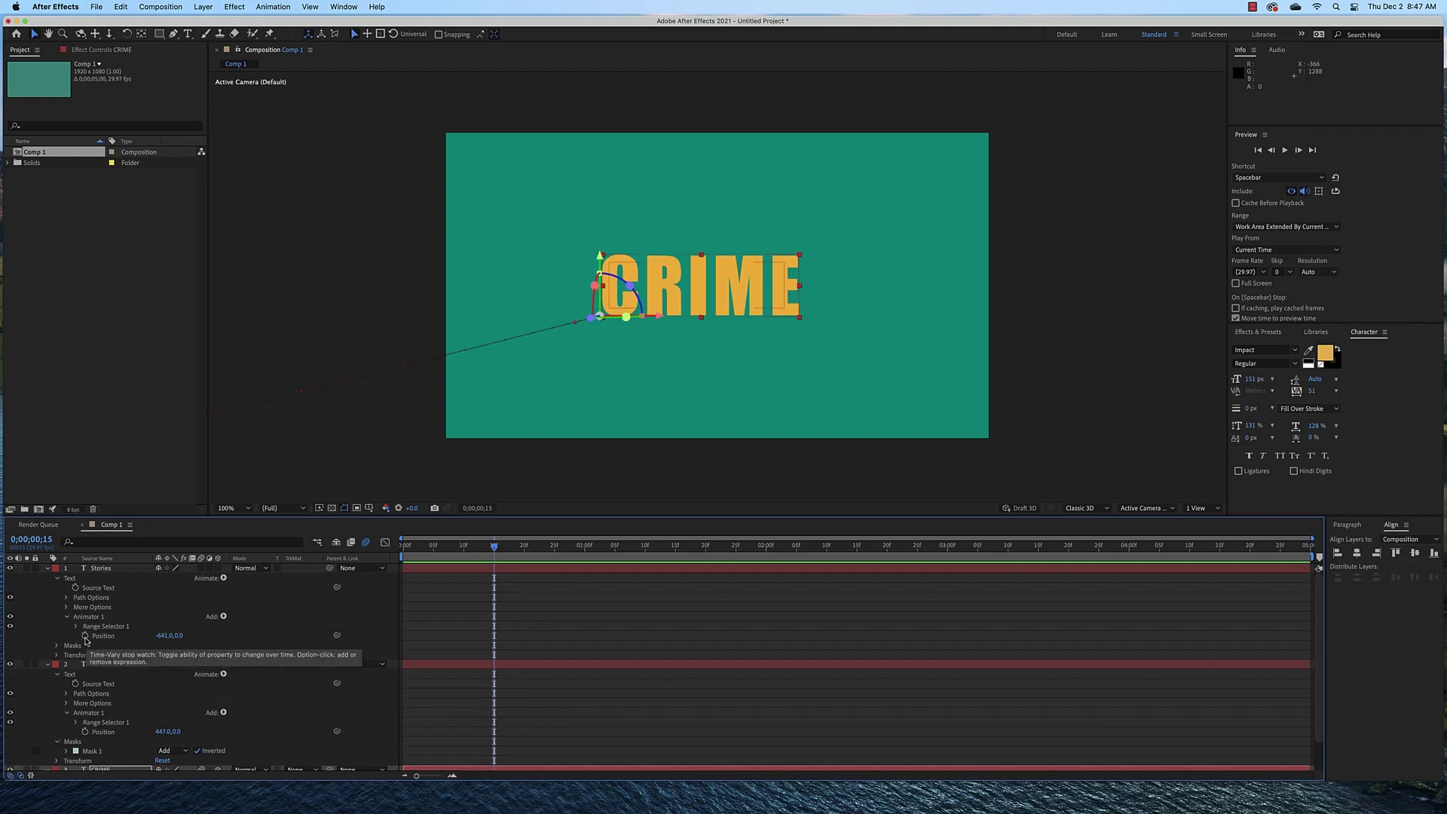
key("Page_Down")
key("Page_Down")
key("Page_Down")
key("Page_Down")
key("Page_Down")
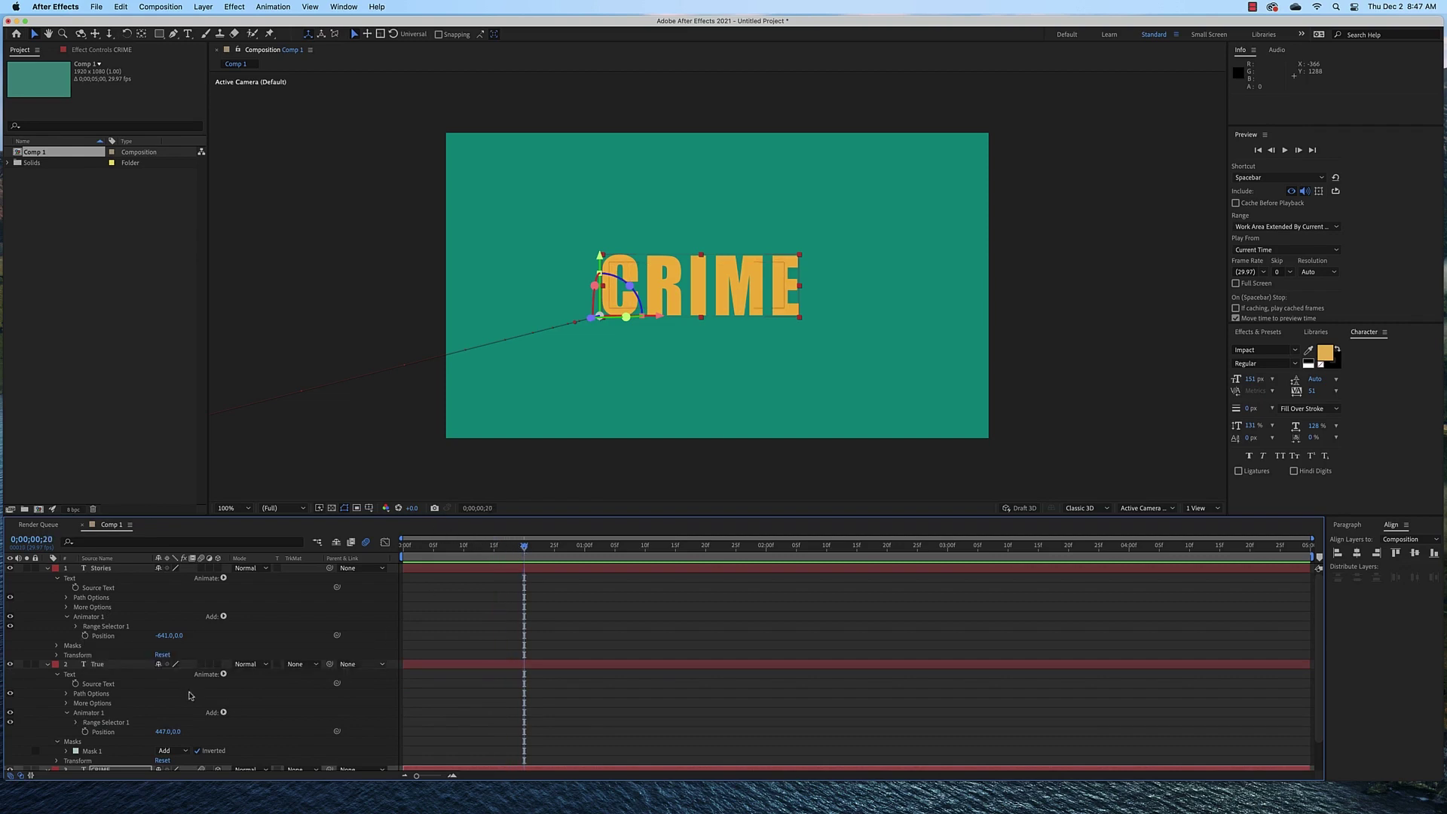
left_click(85, 636)
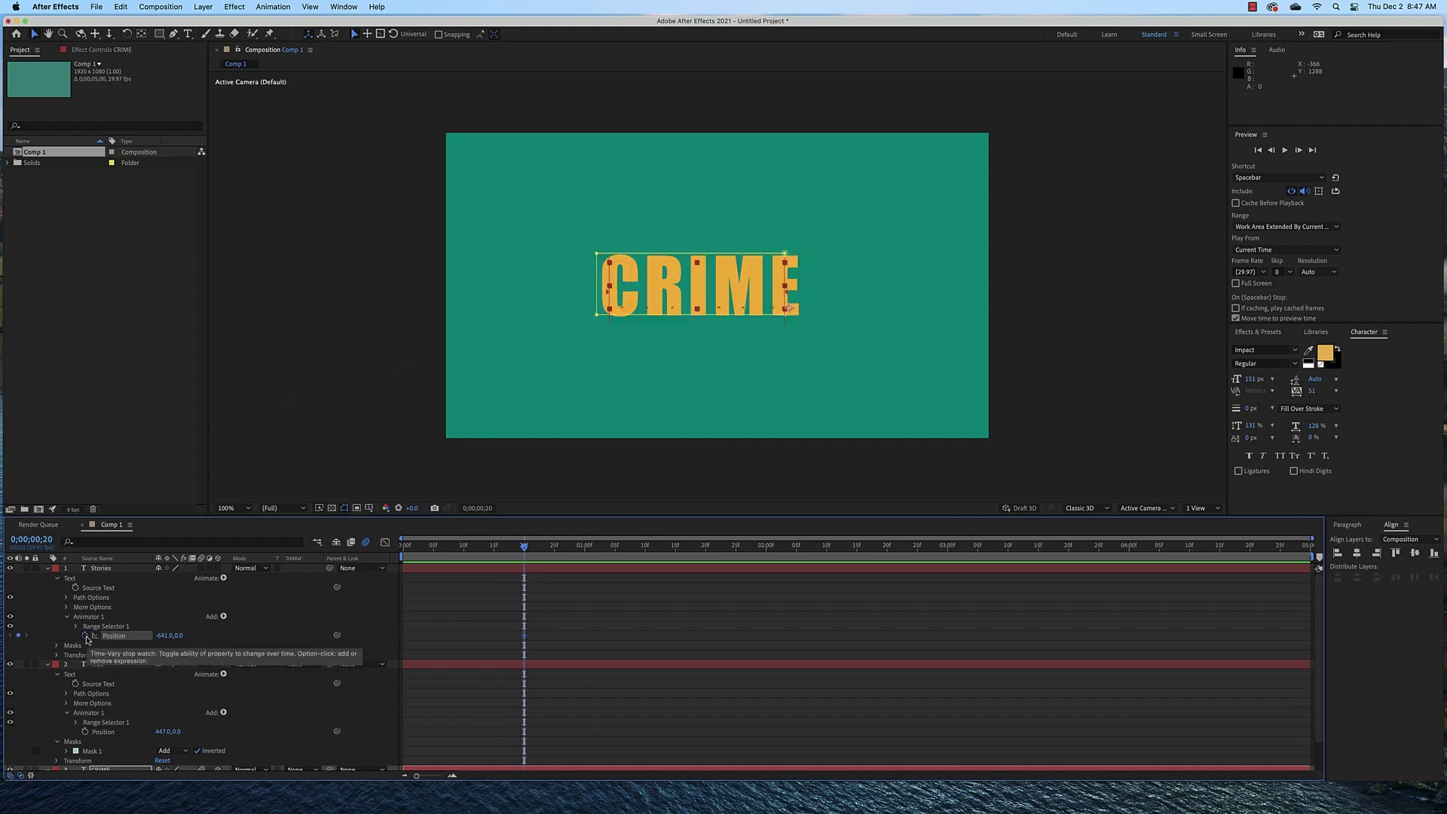
left_click(85, 733)
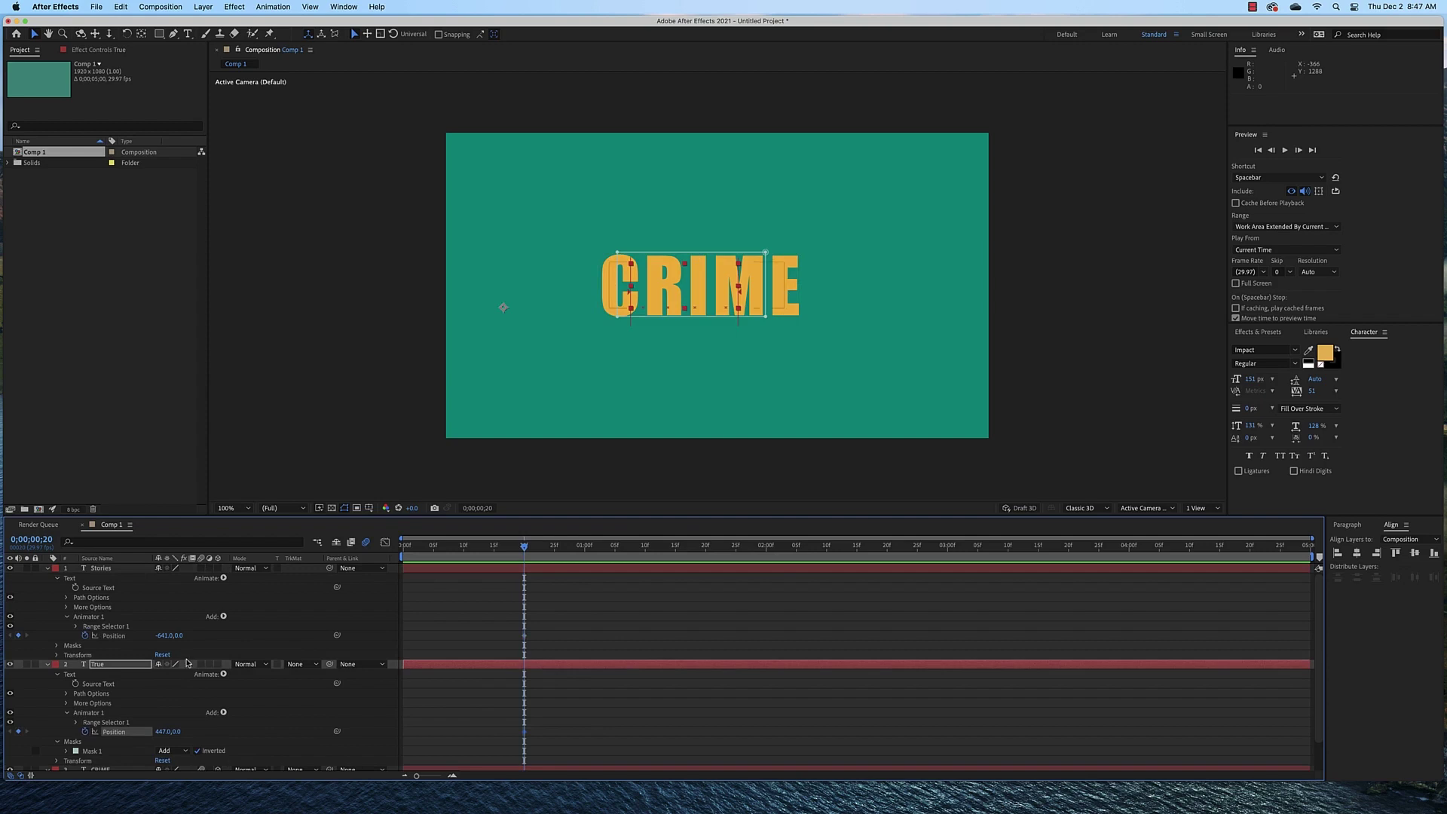
At 0;00;01;00, slide Stories out right of CRIME and True out left, then return to the start.
left_click_drag(163, 639, 557, 638)
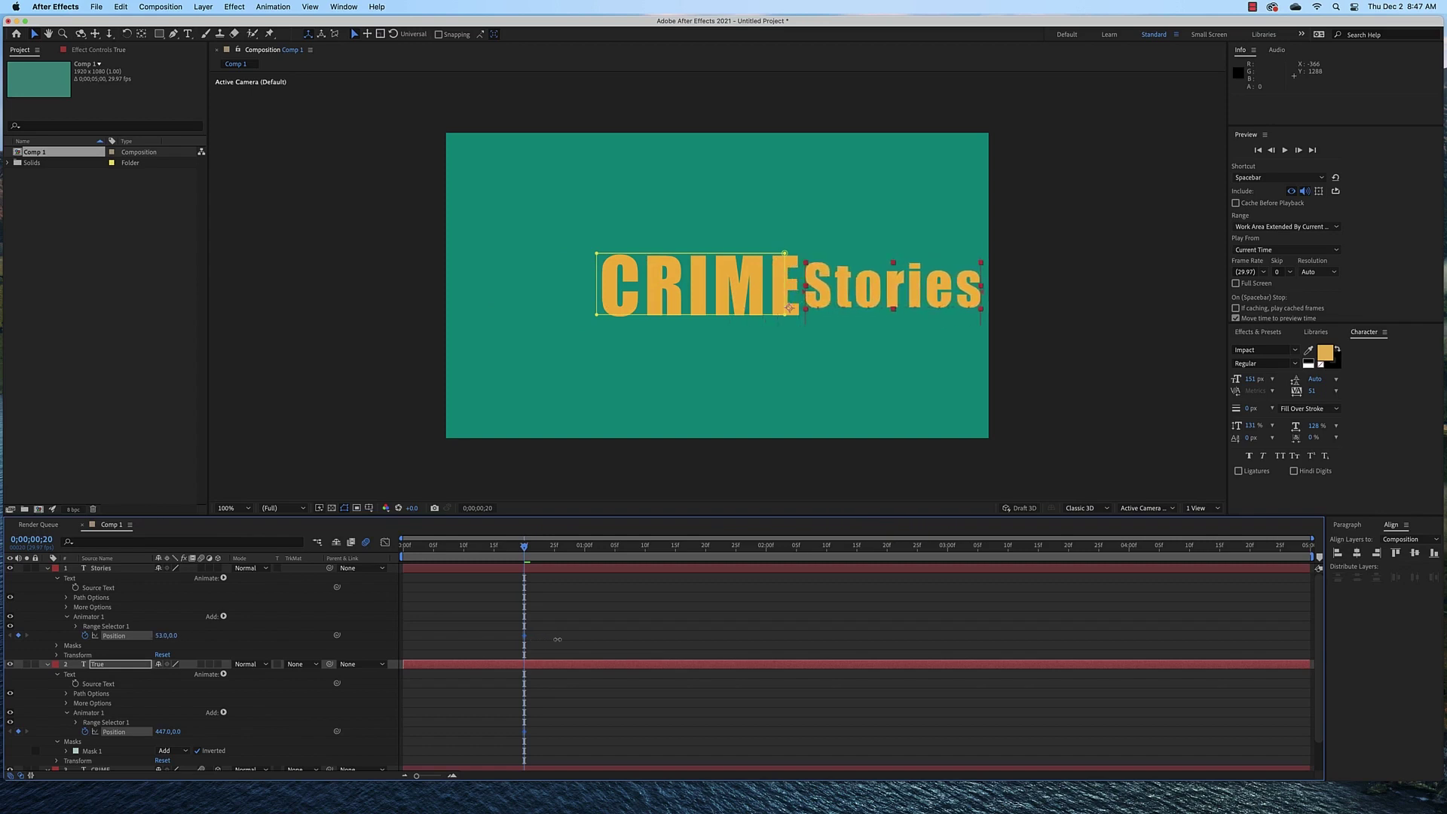
key("super+z")
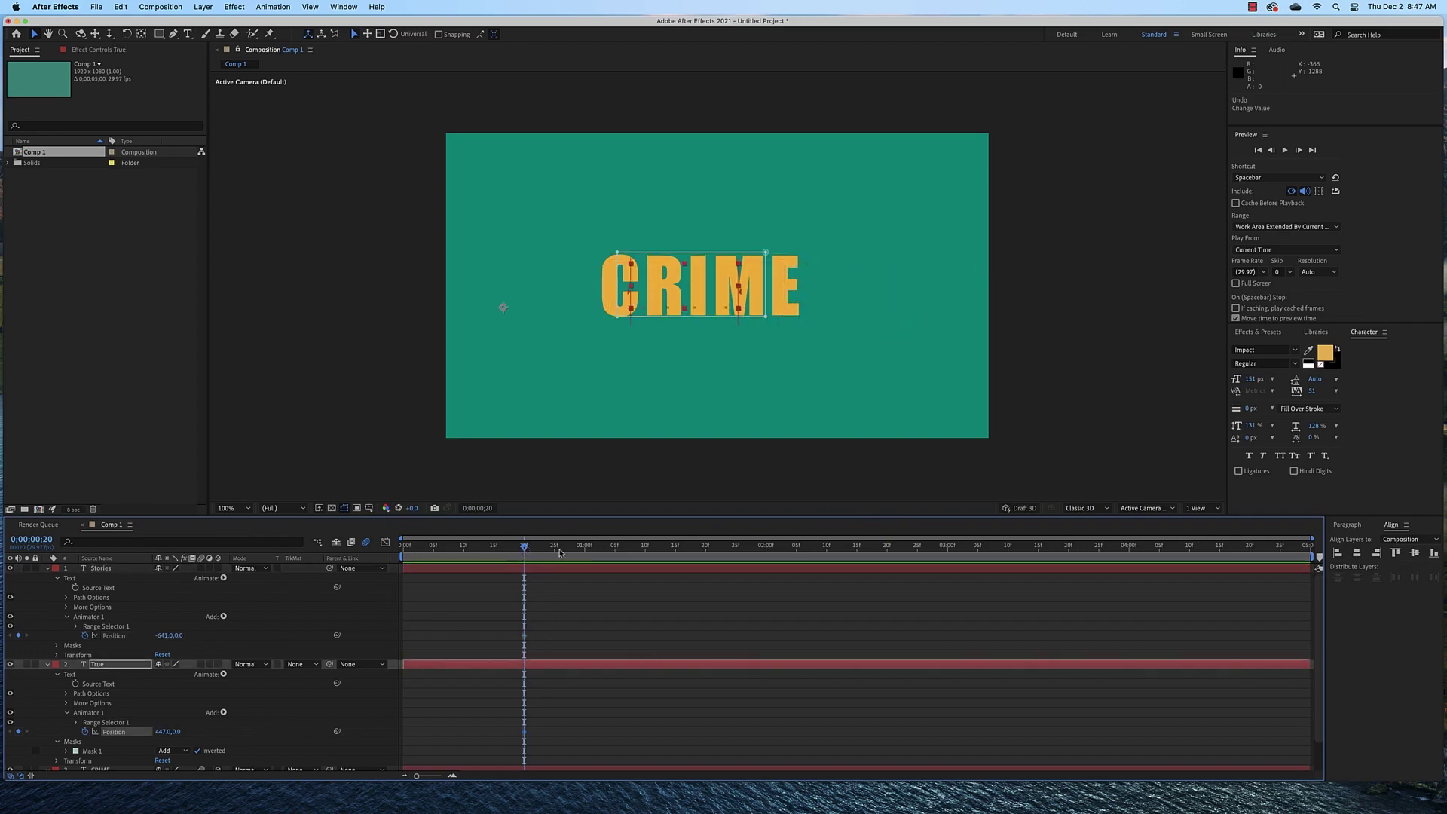
left_click_drag(559, 553, 584, 553)
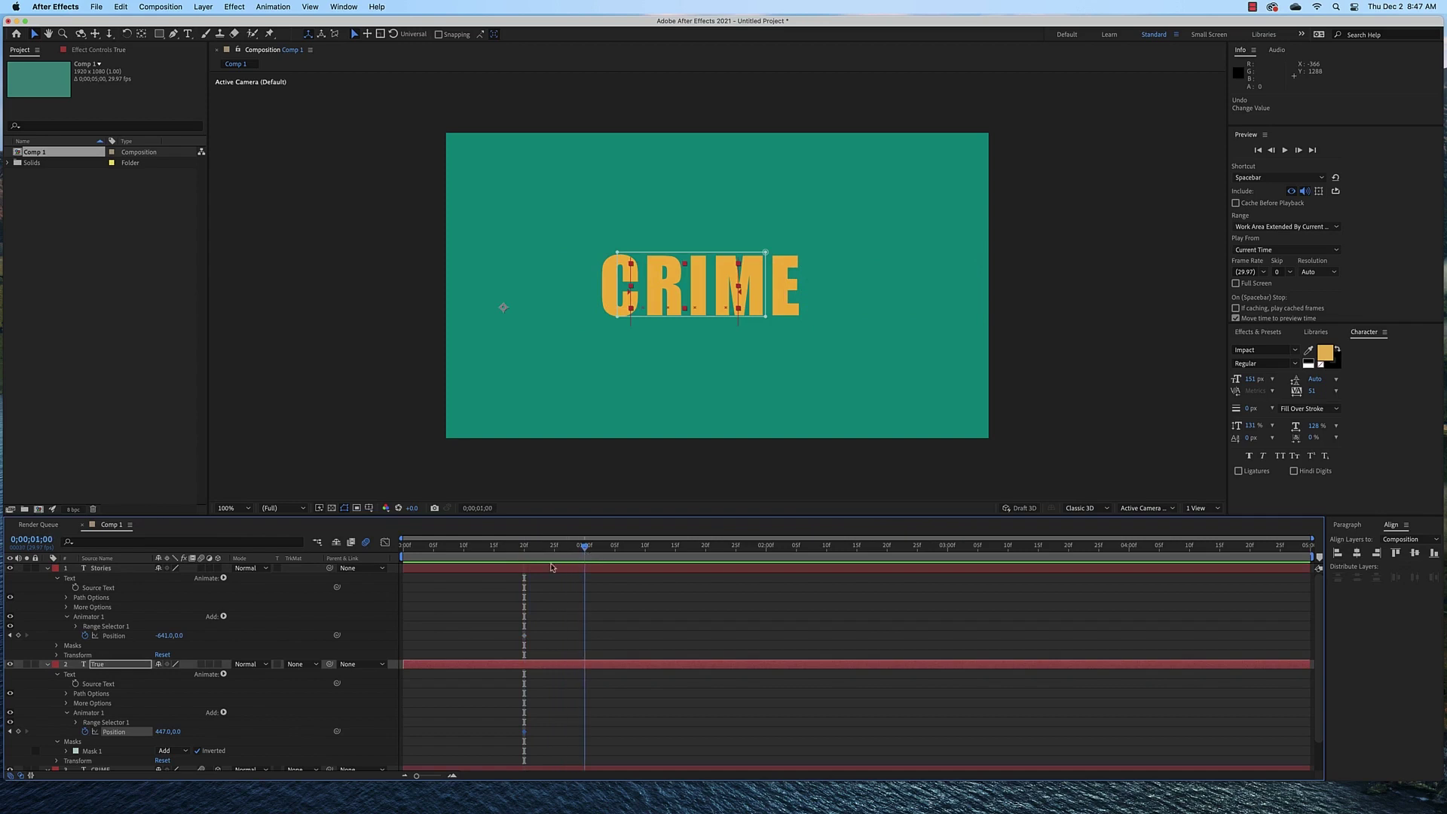
left_click(170, 636)
type("-194")
key("Return")
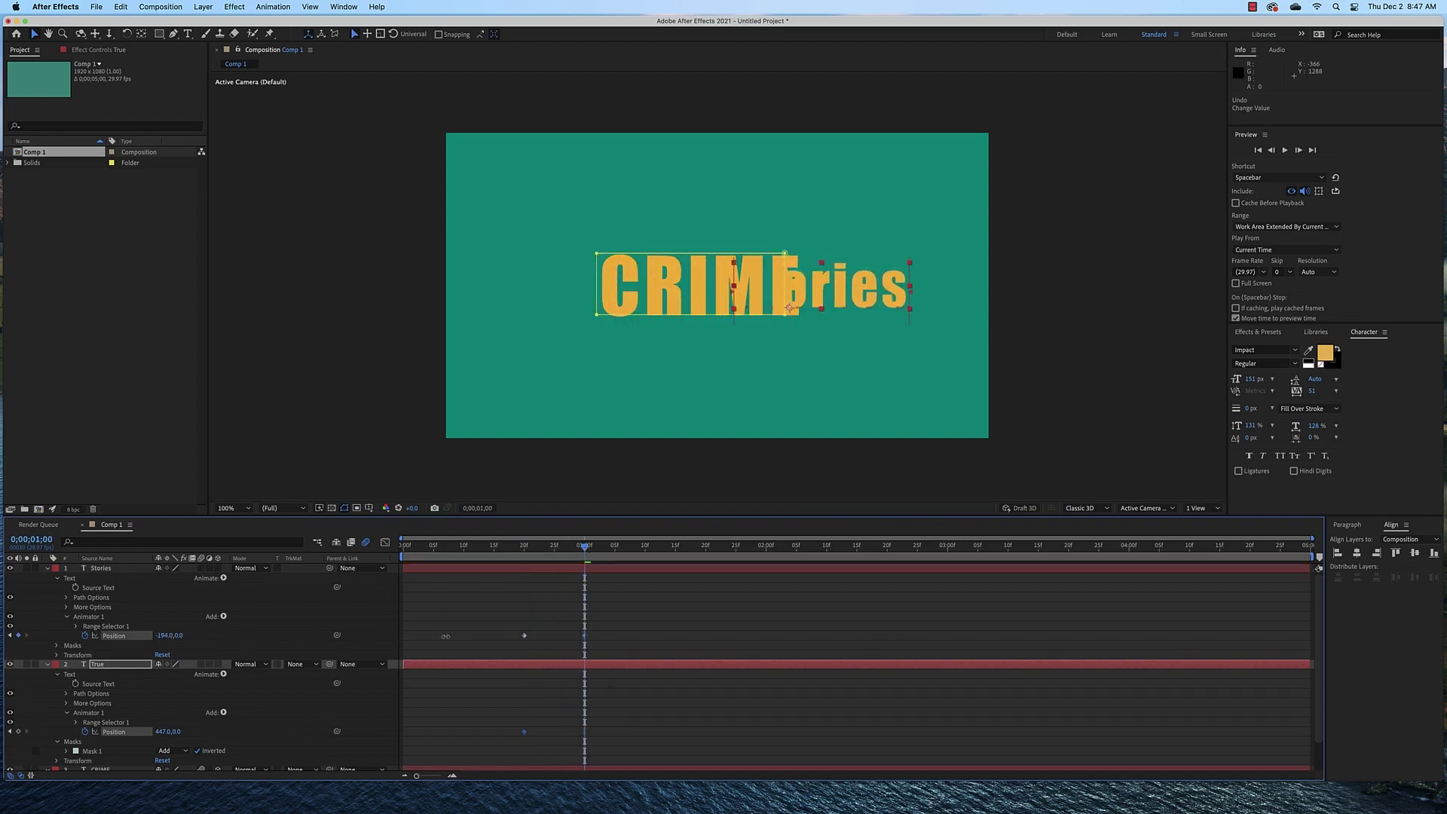
left_click_drag(445, 636, 561, 638)
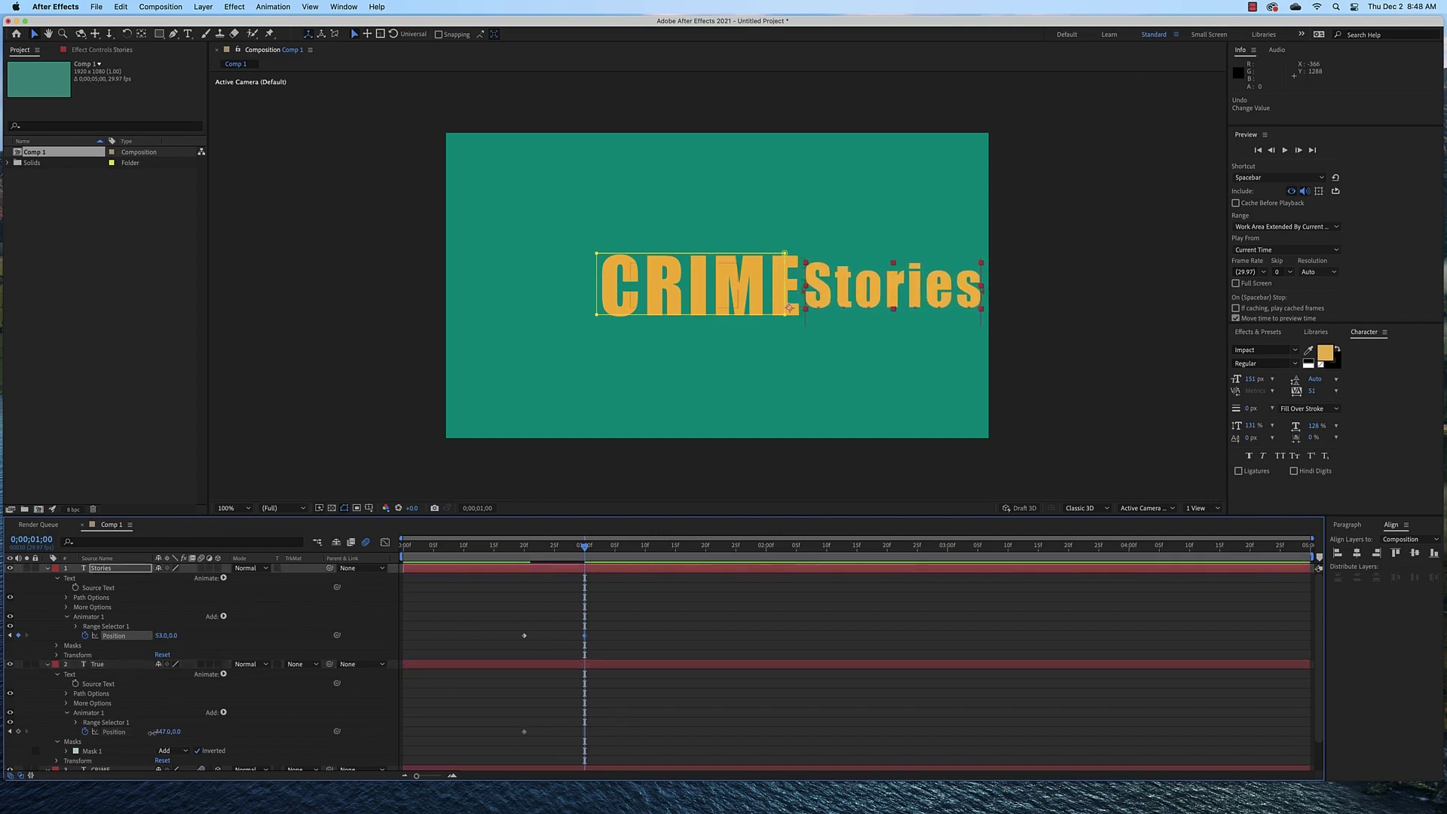
left_click_drag(151, 732, 73, 732)
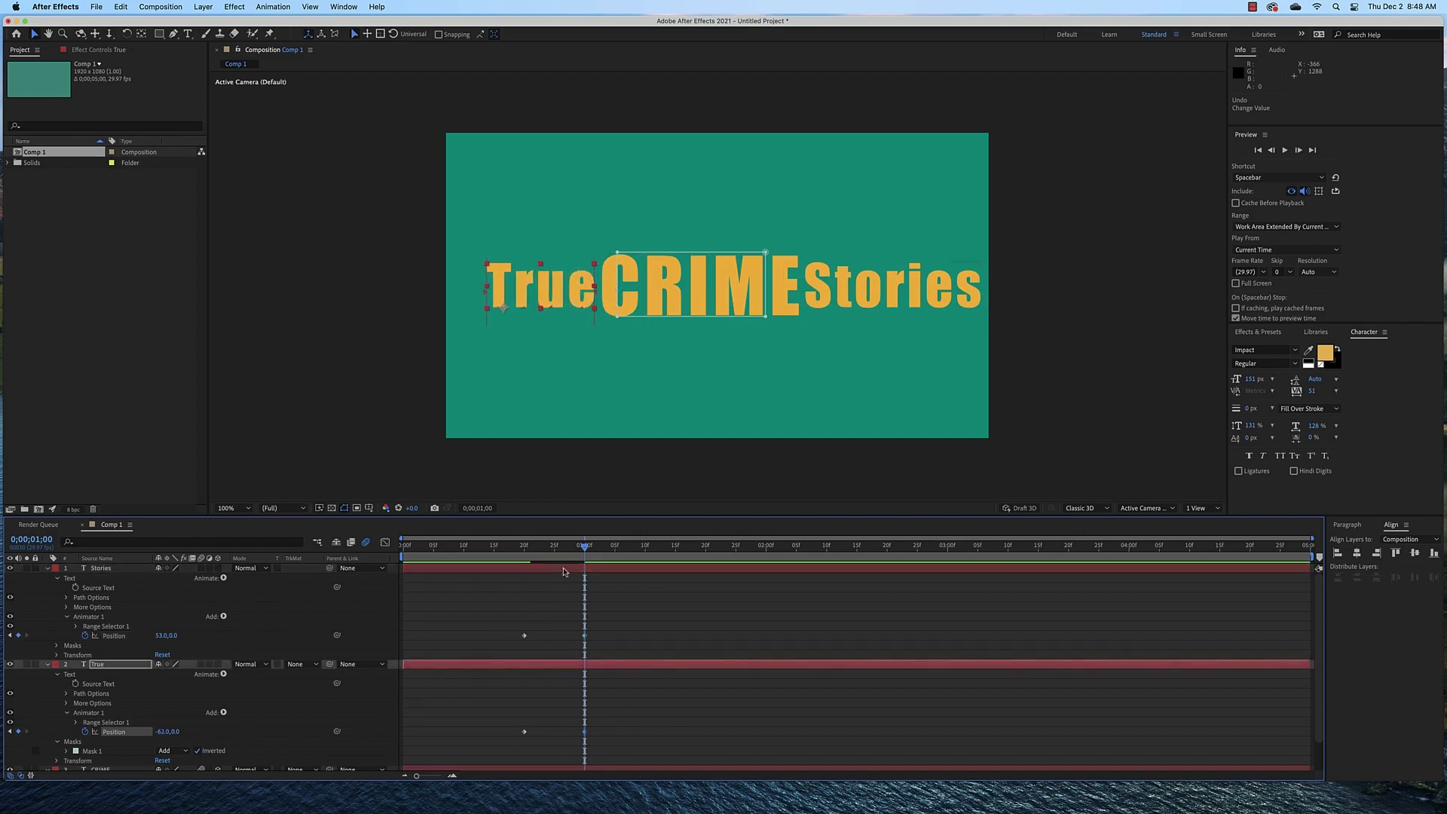
key("Home")
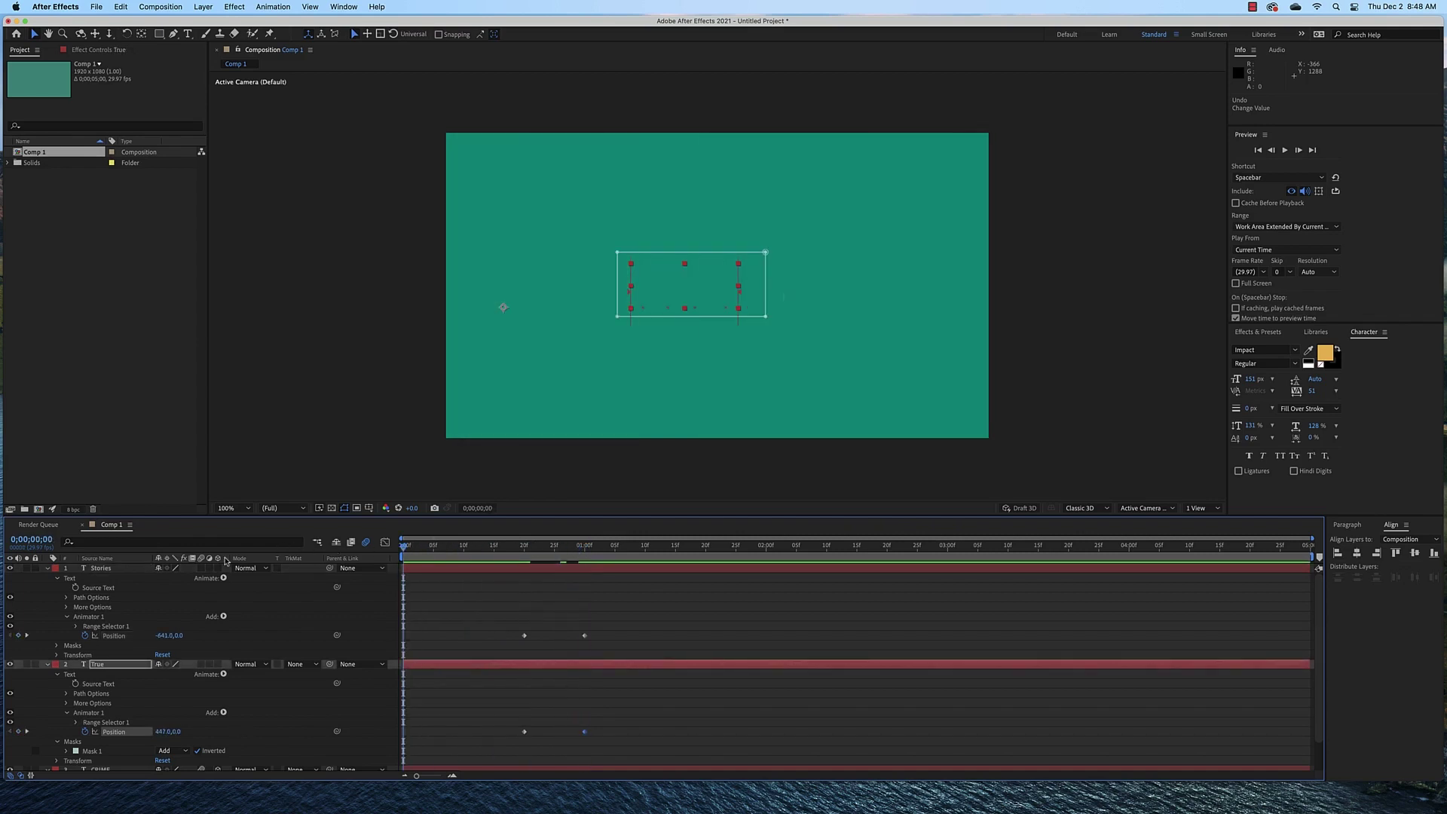
Preview the title twice, stopping on the final frame reading 'True CRIME Stories'.
left_click(1284, 150)
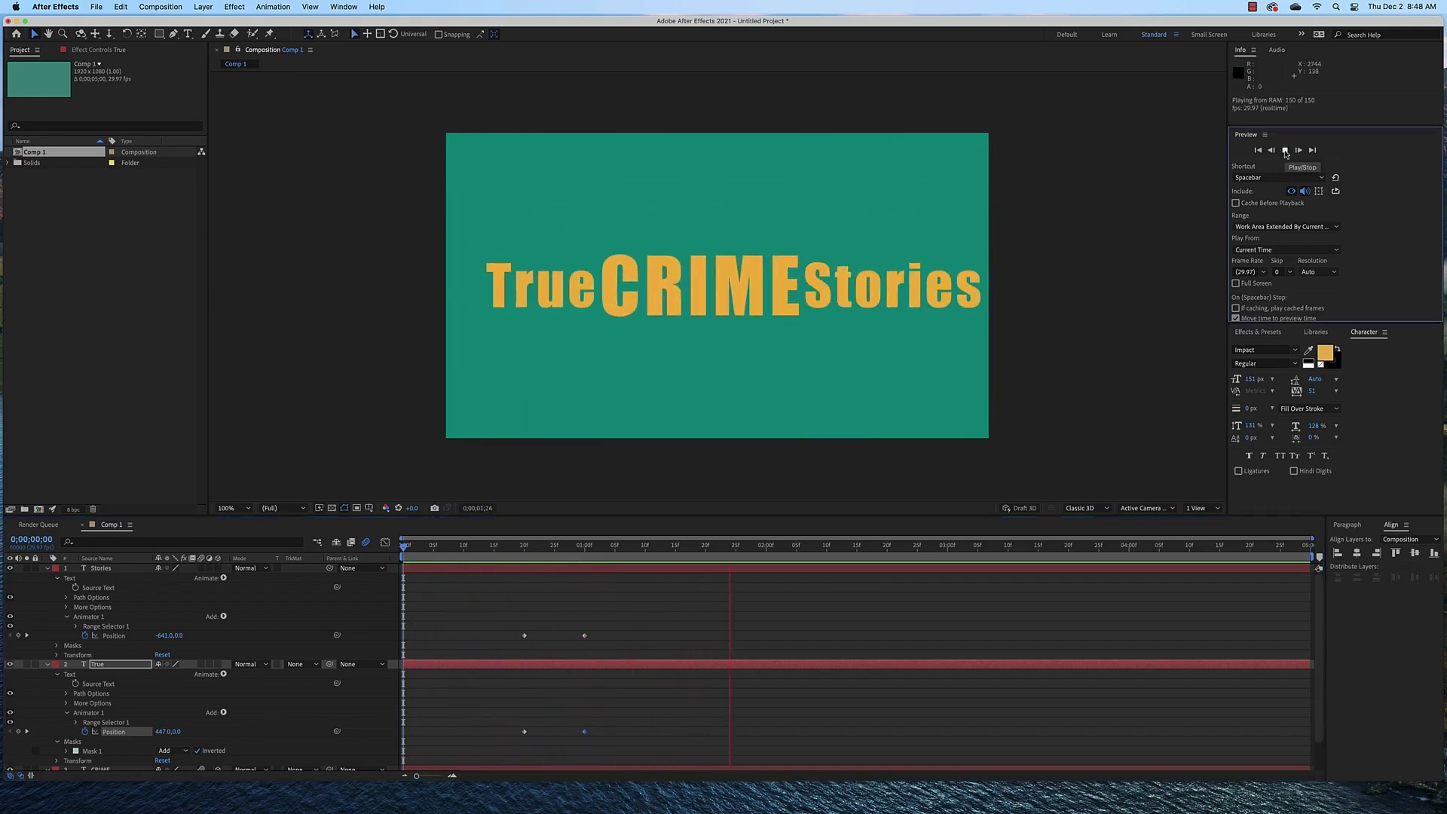
left_click(990, 547)
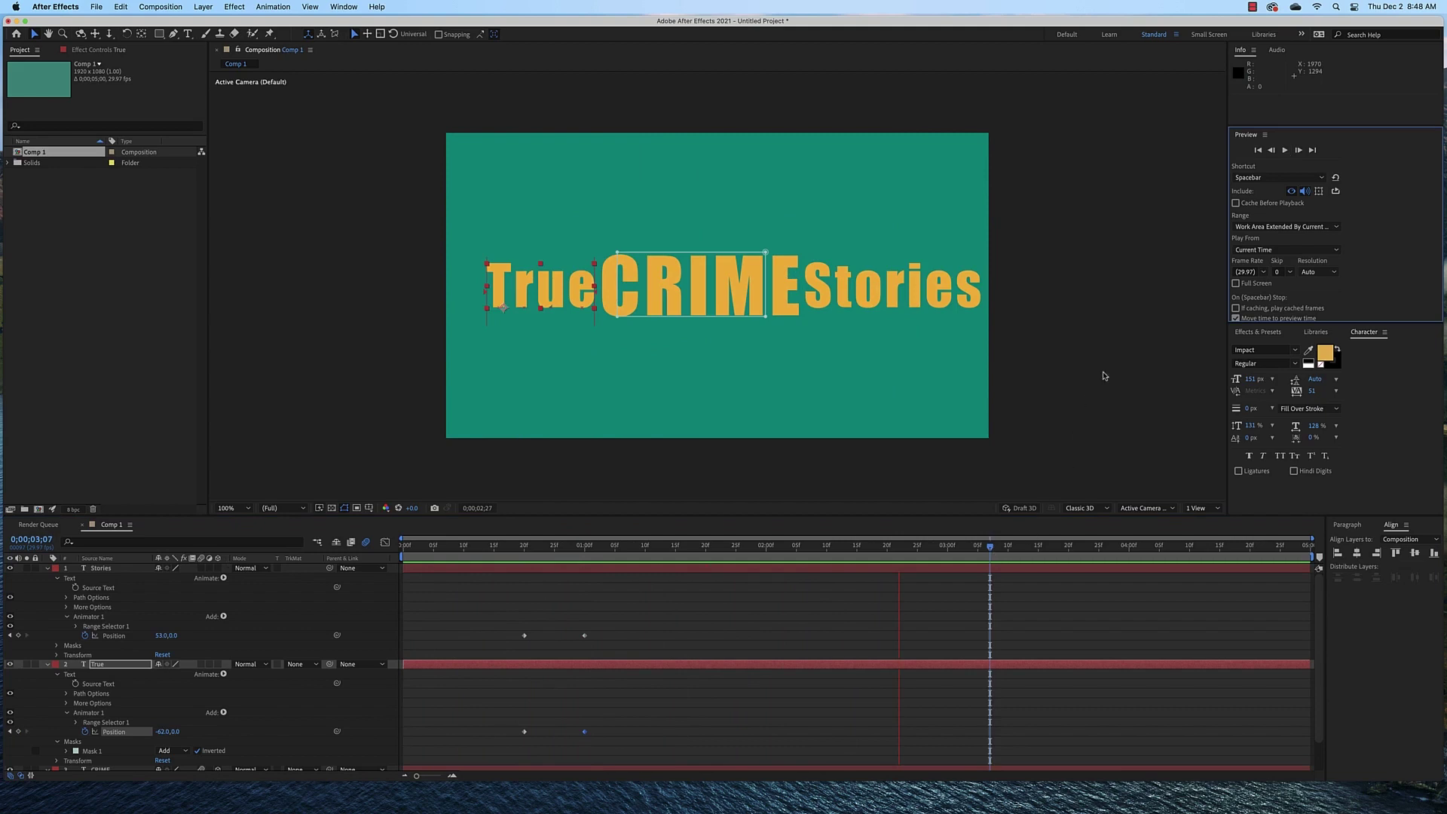
left_click(1285, 150)
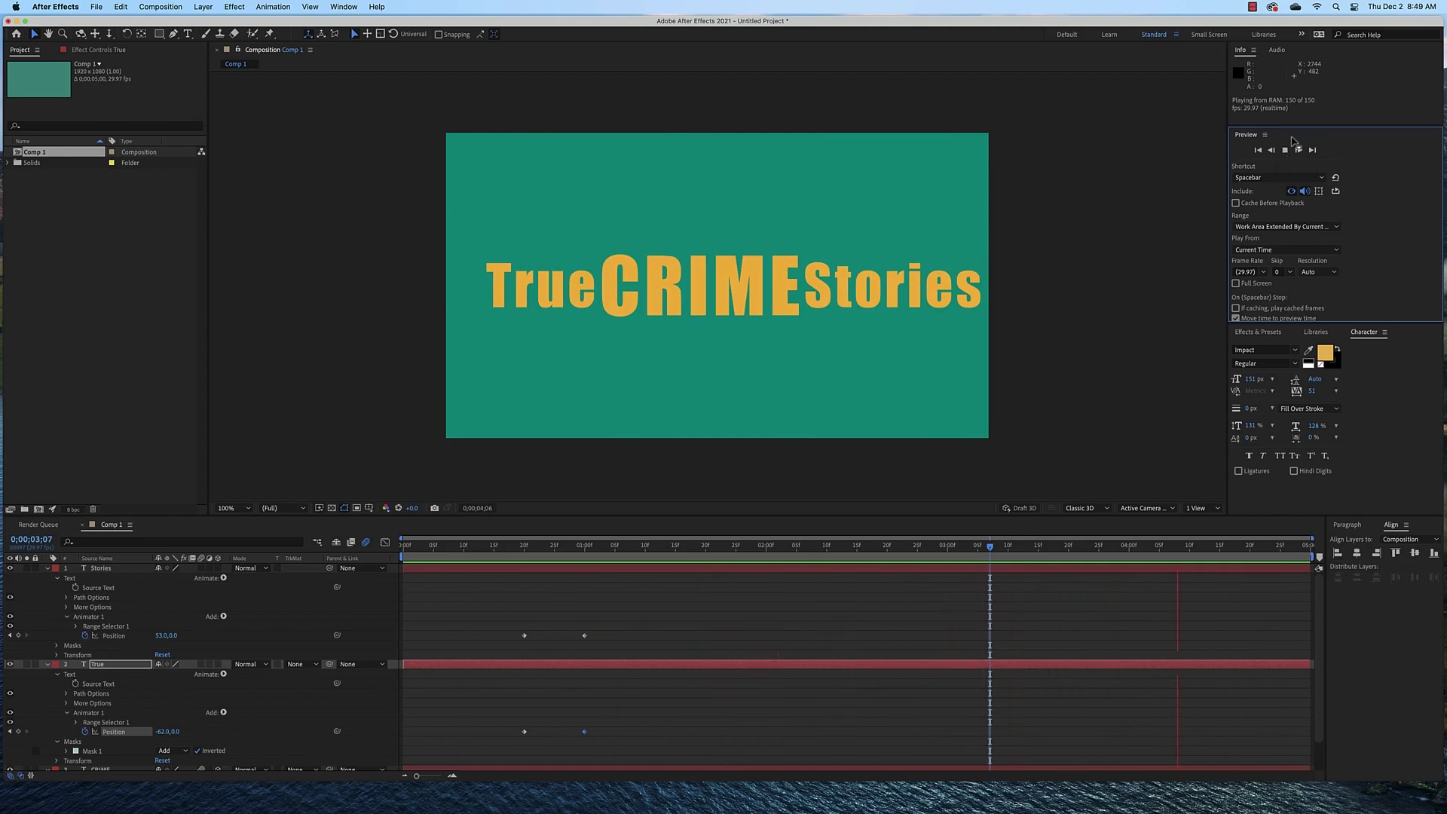
key("space")
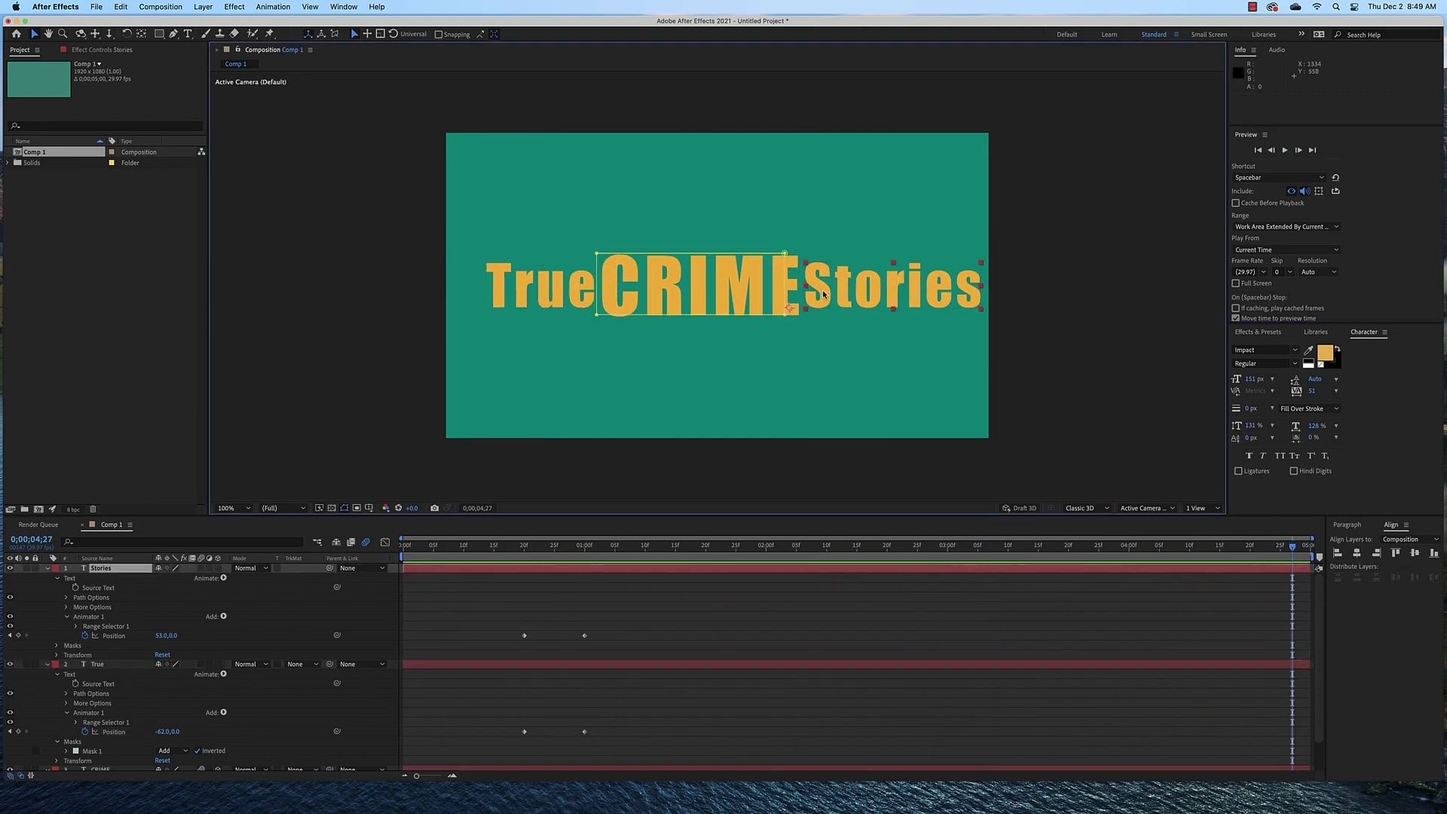
Change Stories and True to Kohinoor Bangla Light, then preview the animation with the new fonts.
left_click(1295, 352)
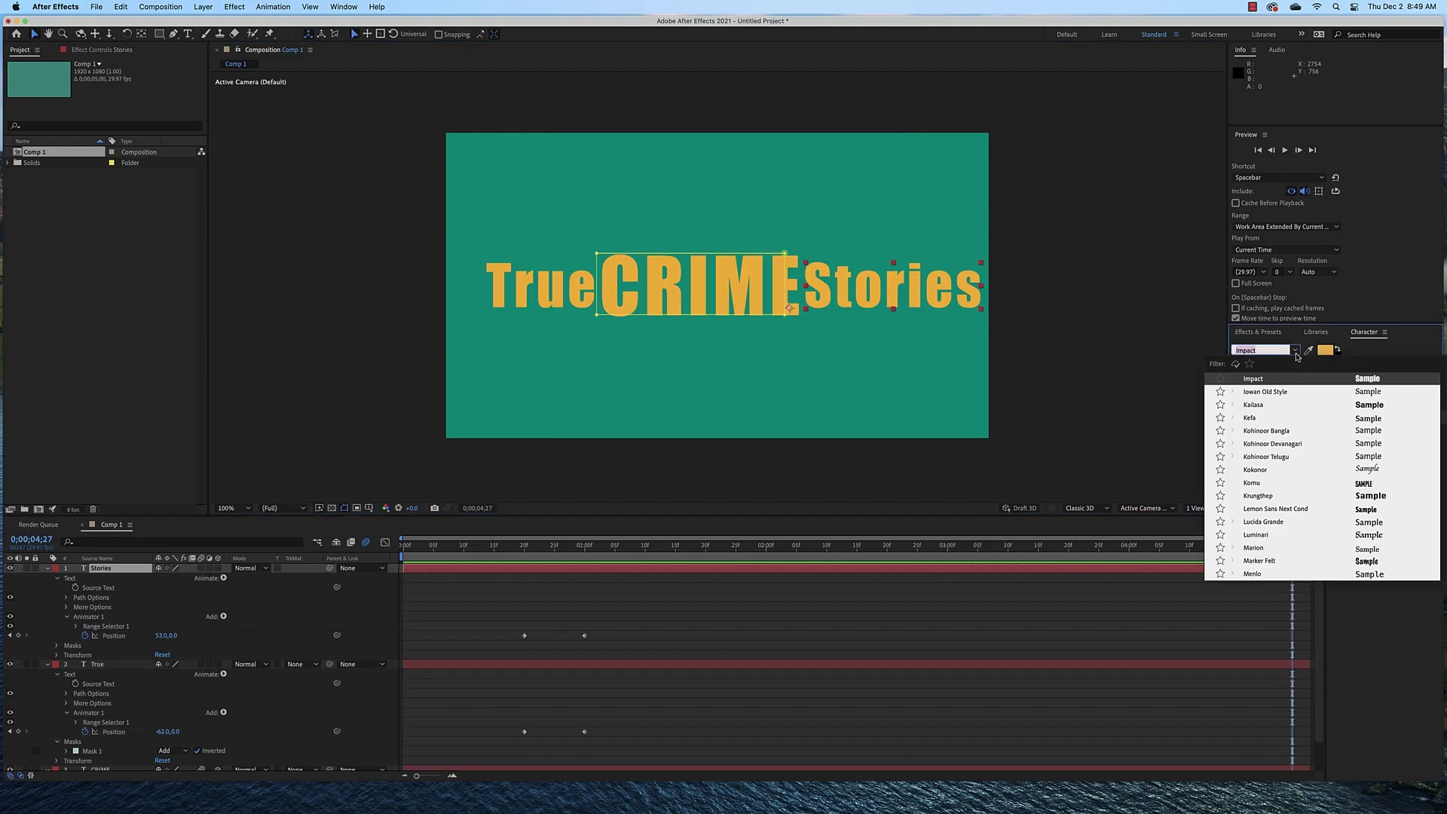
left_click(1264, 433)
left_click(541, 284)
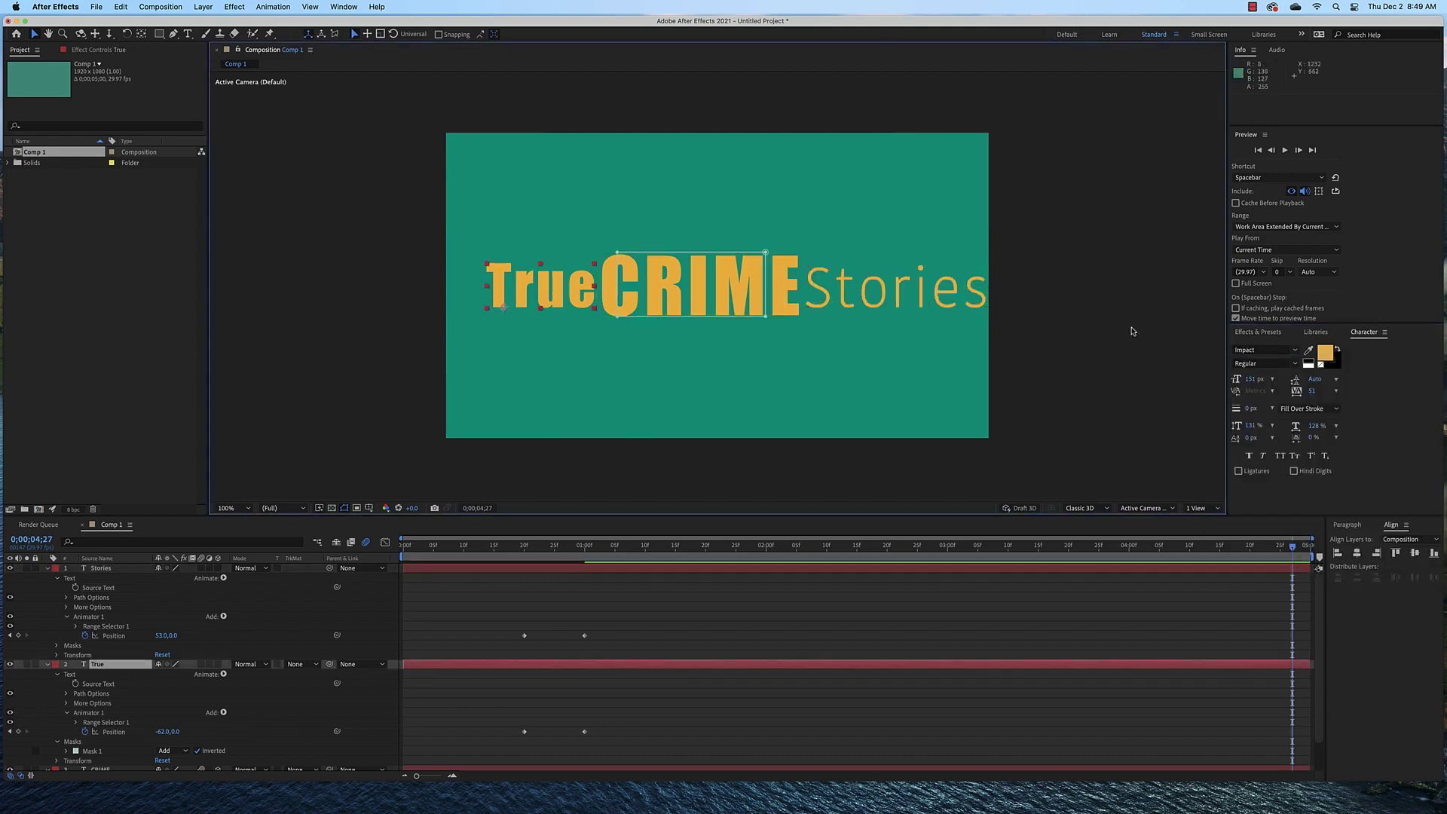
left_click(1295, 352)
left_click(1289, 434)
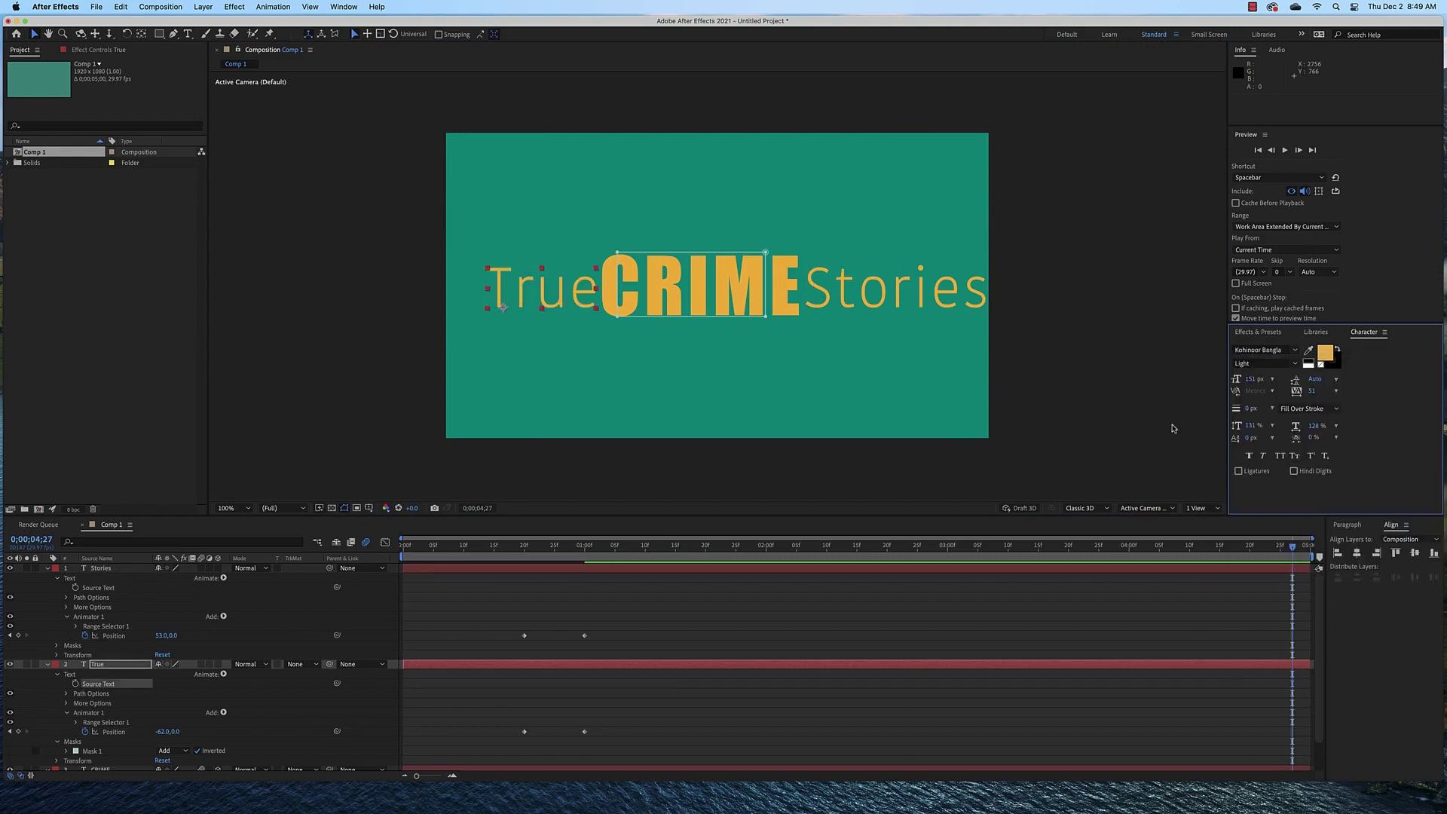
key("space")
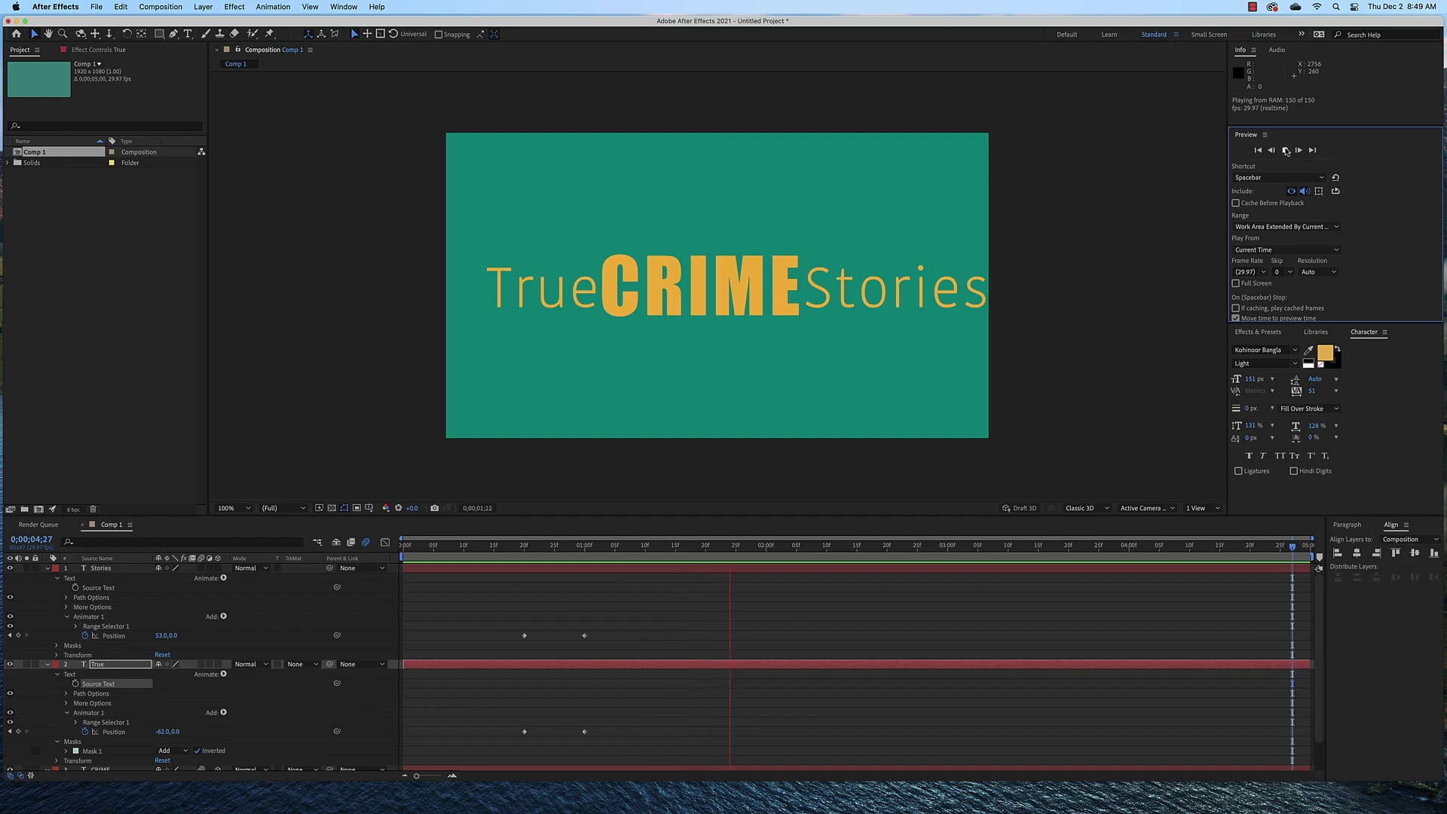
left_click(1286, 151)
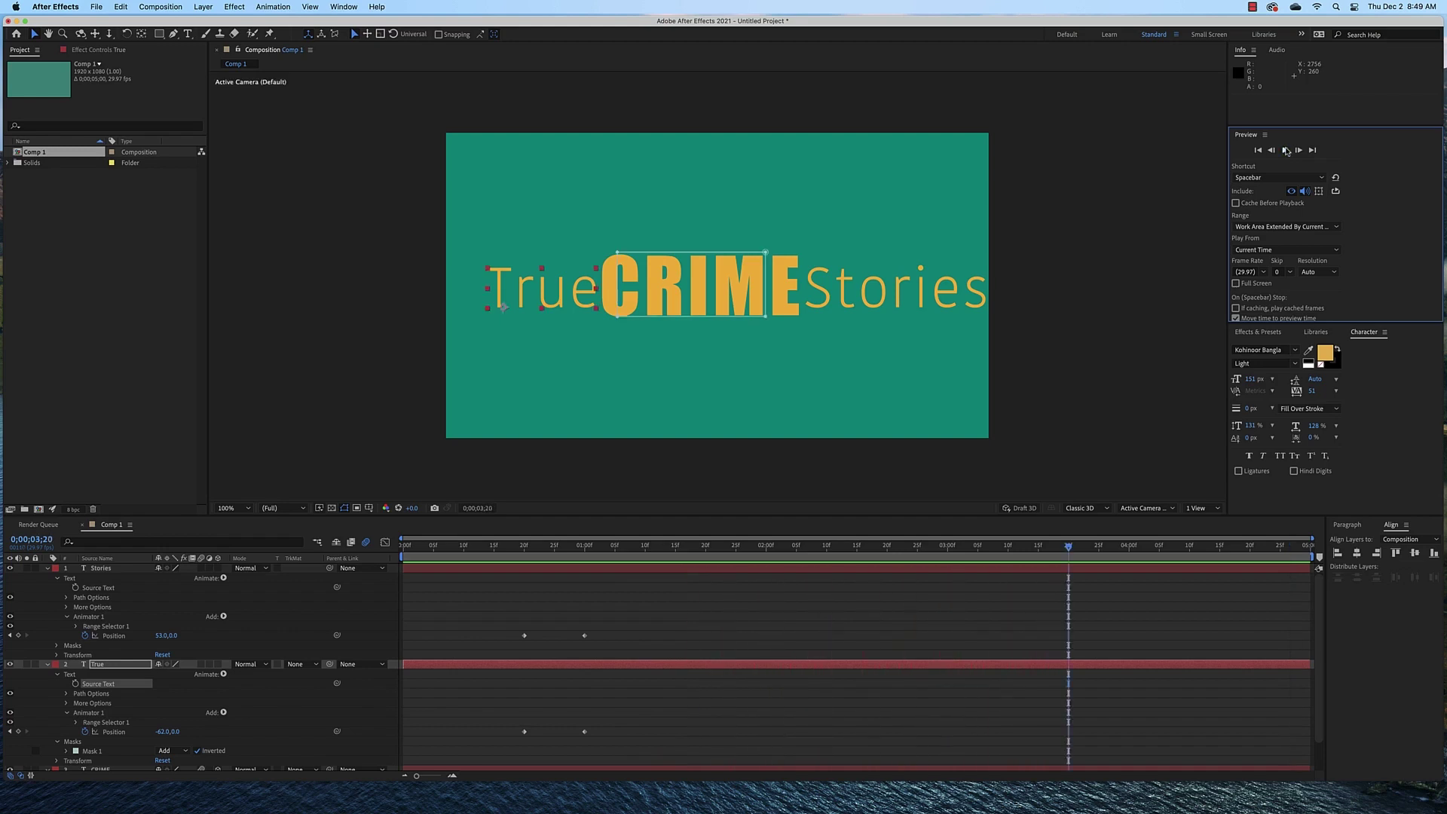